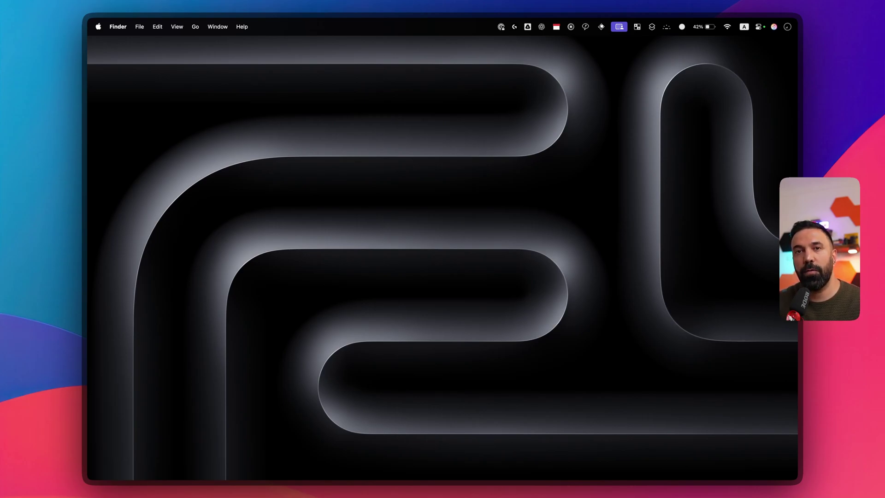
# - Launch Obsidian from the Dock and switch to the Domain Driven Design note
pyautogui.moveTo(523, 484)
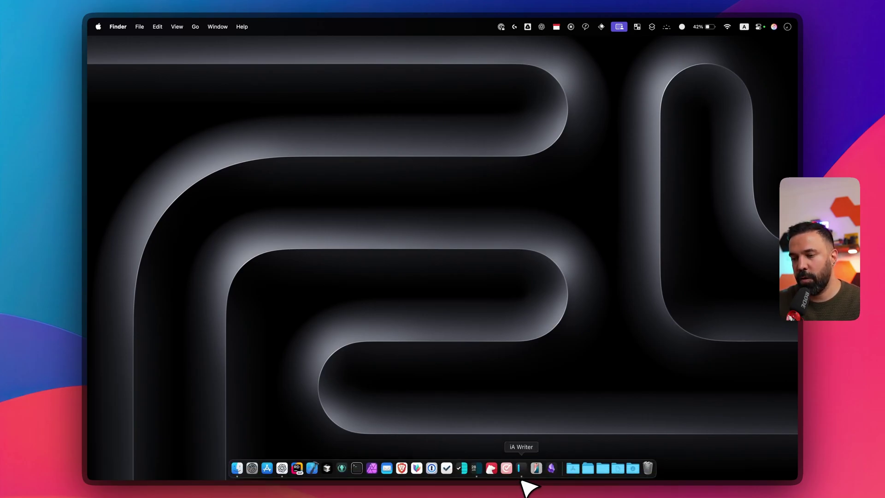
pyautogui.click(551, 467)
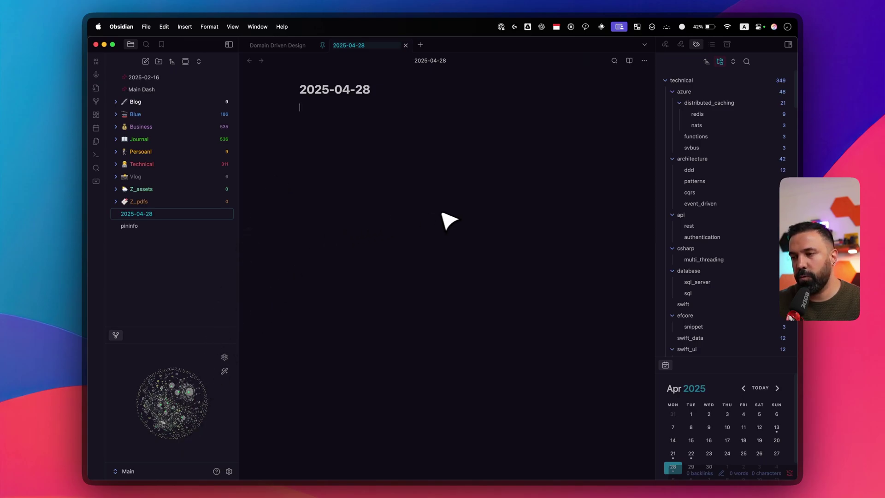
pyautogui.click(282, 46)
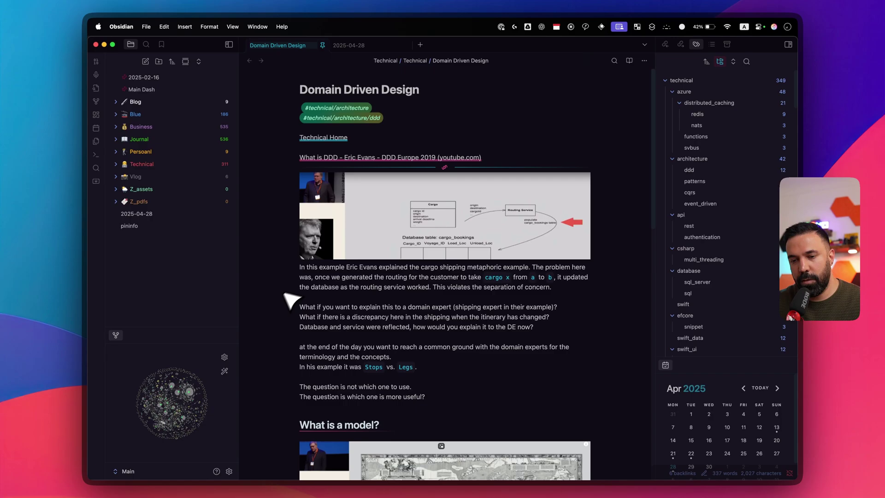
# - Open the testVault folder as a vault through the vault manager
pyautogui.click(124, 472)
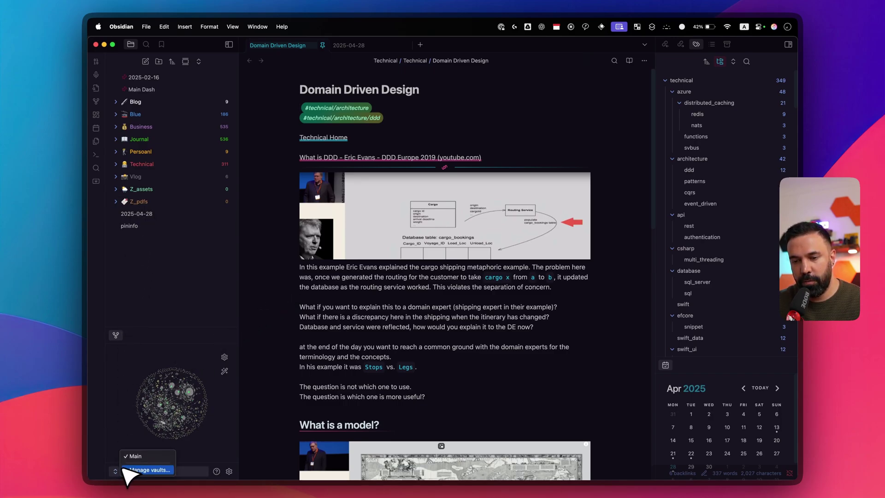
pyautogui.click(161, 469)
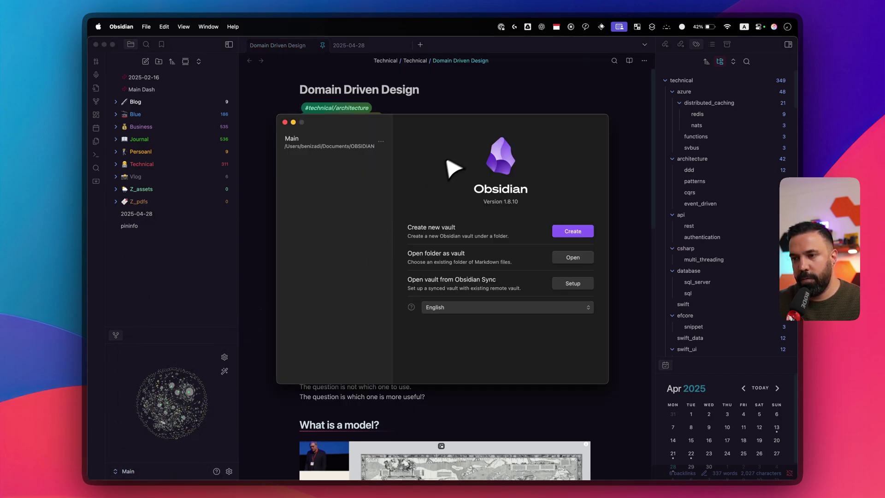
pyautogui.click(577, 260)
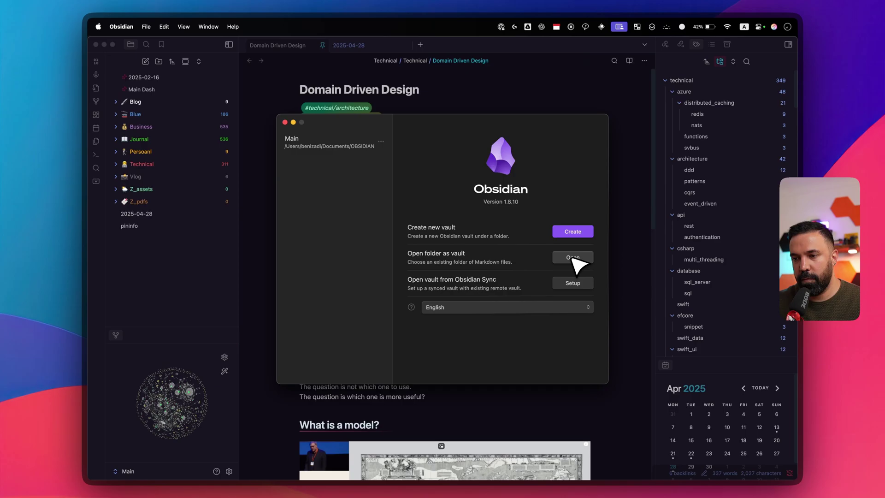
pyautogui.click(465, 143)
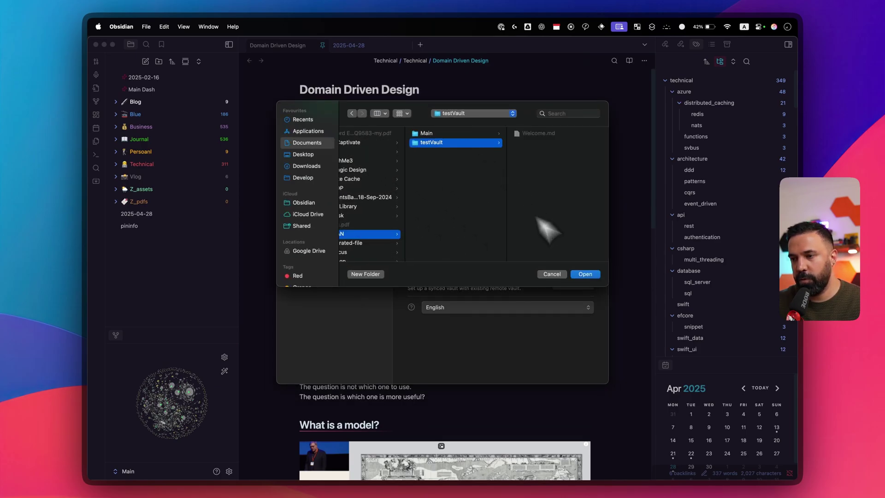
pyautogui.click(585, 274)
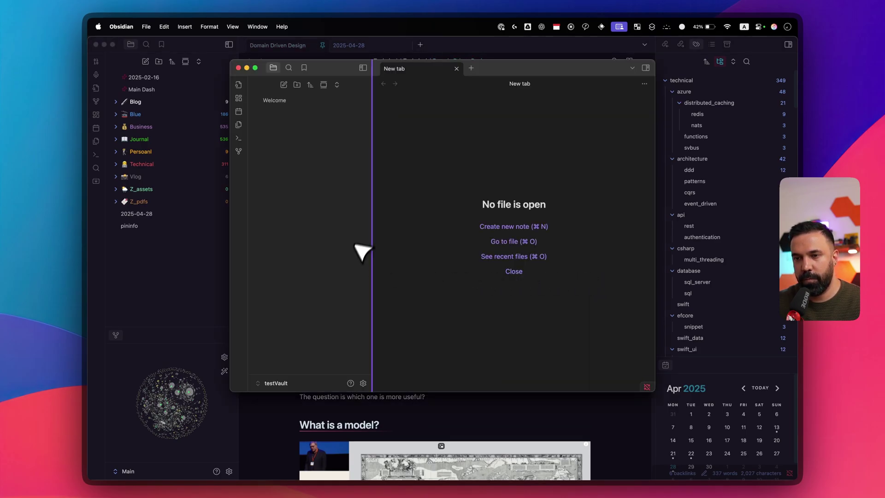
# - Close the Main vault window and maximise the testVault window to full screen
pyautogui.click(146, 289)
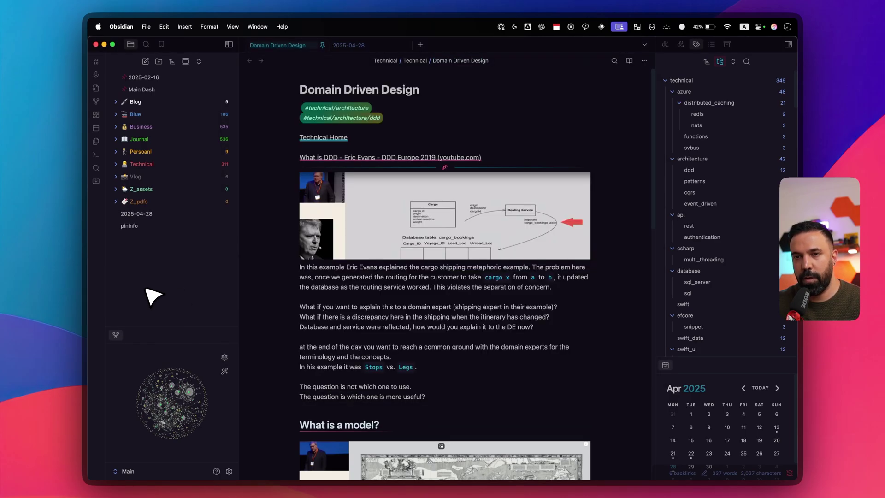
pyautogui.click(97, 44)
pyautogui.press('super+alt+Up')
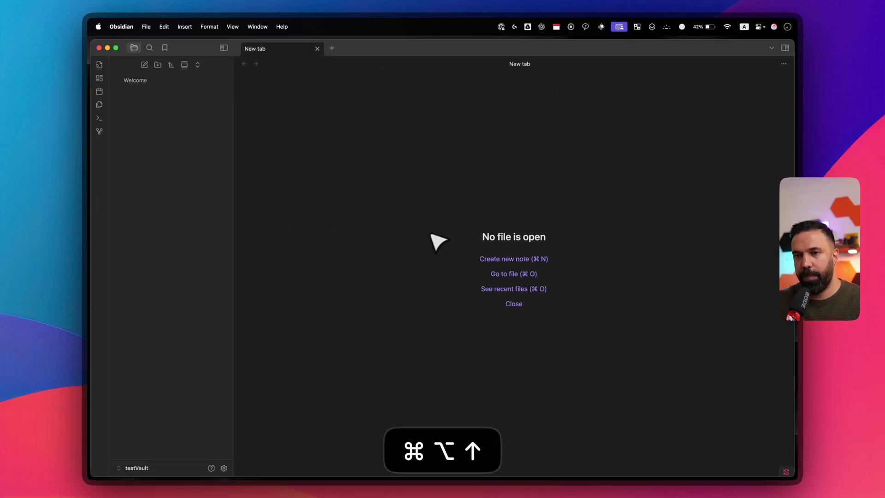
# - Install and activate the Minimal community theme from Appearance settings
pyautogui.click(224, 468)
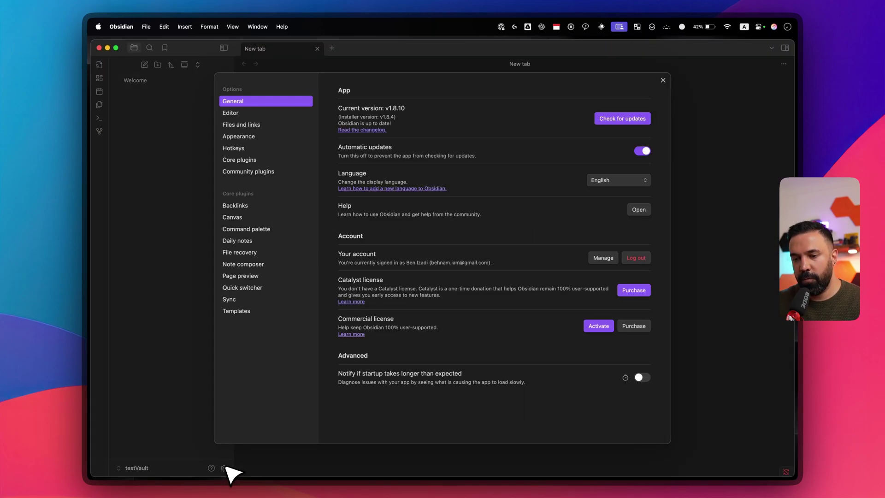
pyautogui.click(246, 137)
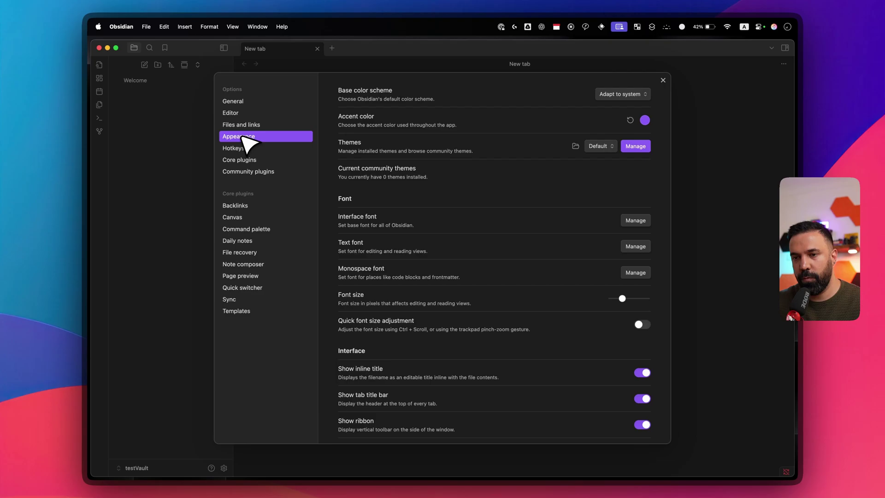
pyautogui.click(636, 146)
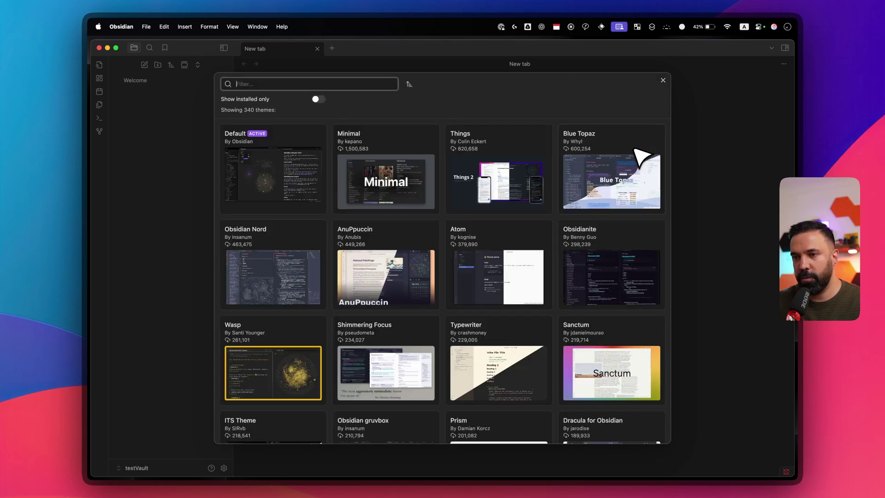
pyautogui.click(357, 147)
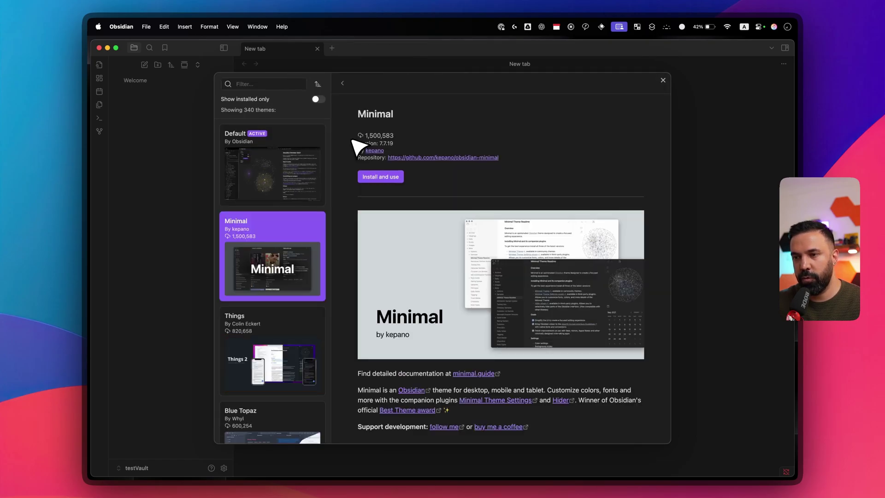
pyautogui.click(374, 176)
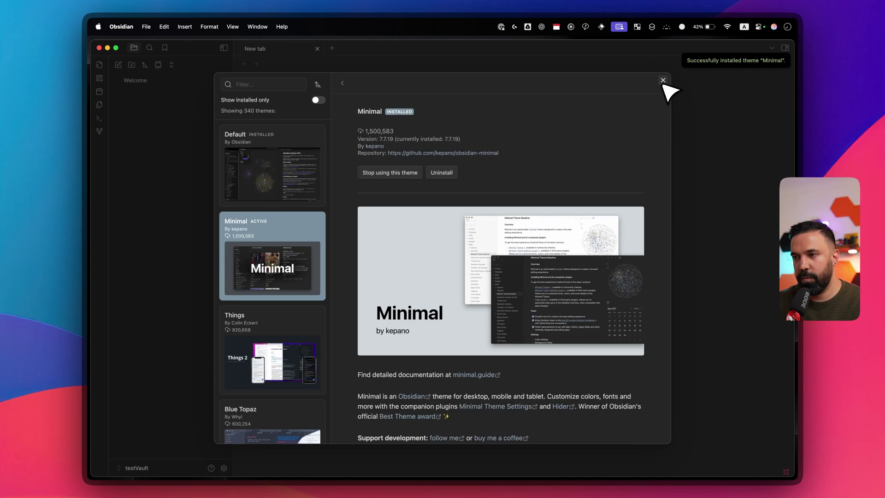
pyautogui.click(664, 81)
# - Set the accent colour to a bright orange and close Settings
pyautogui.click(645, 119)
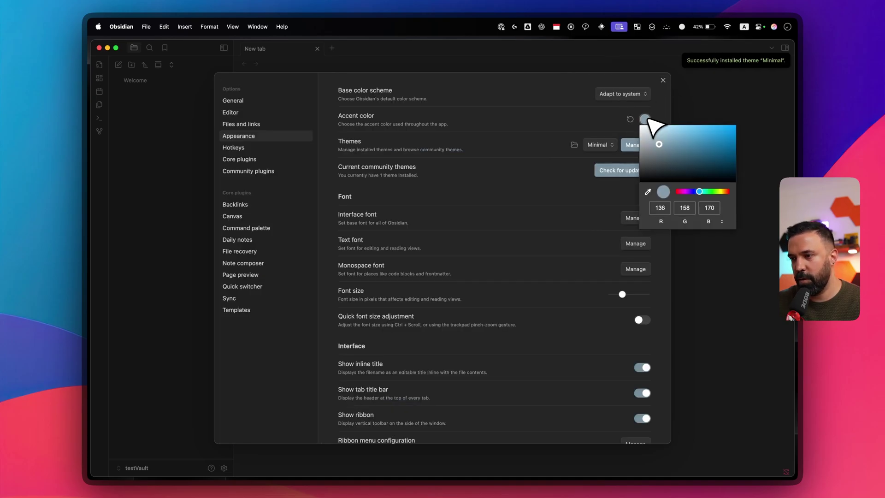
pyautogui.moveTo(700, 191); pyautogui.dragTo(737, 143)
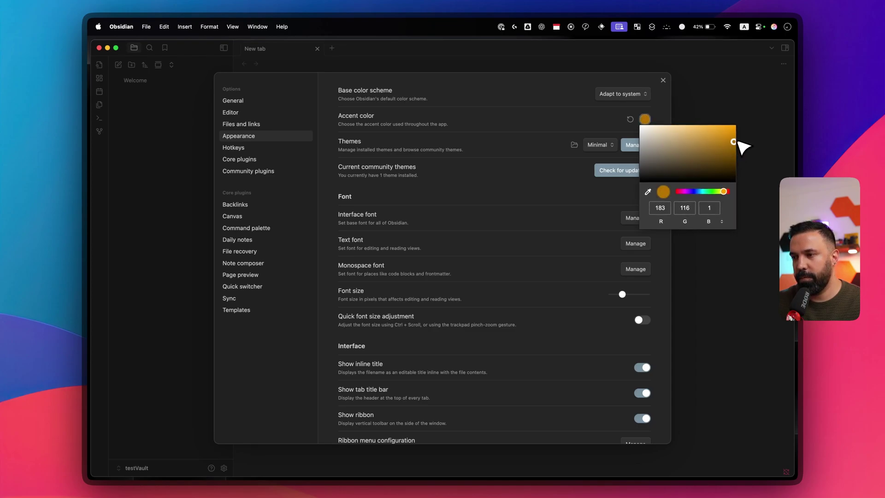
pyautogui.click(580, 131)
pyautogui.click(663, 80)
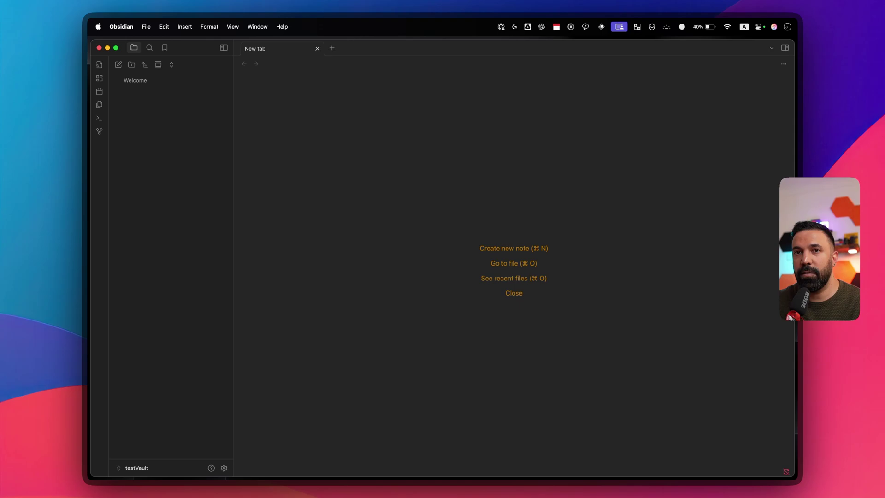
# - Create a new folder in the file explorer and name it Assets
pyautogui.click(131, 65)
pyautogui.press('BackSpace')
pyautogui.press('BackSpace')
pyautogui.press('BackSpace')
pyautogui.press('BackSpace')
pyautogui.press('BackSpace')
pyautogui.press('BackSpace')
pyautogui.press('BackSpace')
pyautogui.press('BackSpace')
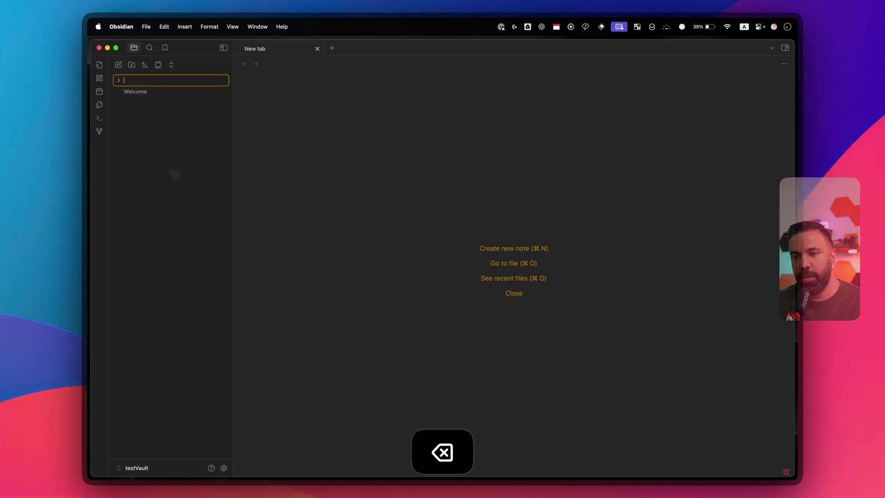
pyautogui.write('POe')
pyautogui.press('BackSpace')
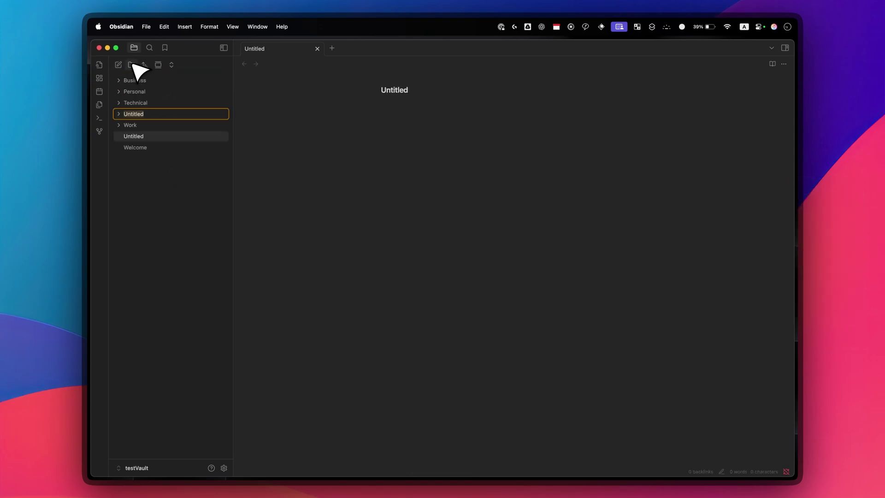
pyautogui.write('Assets')
pyautogui.press('Return')
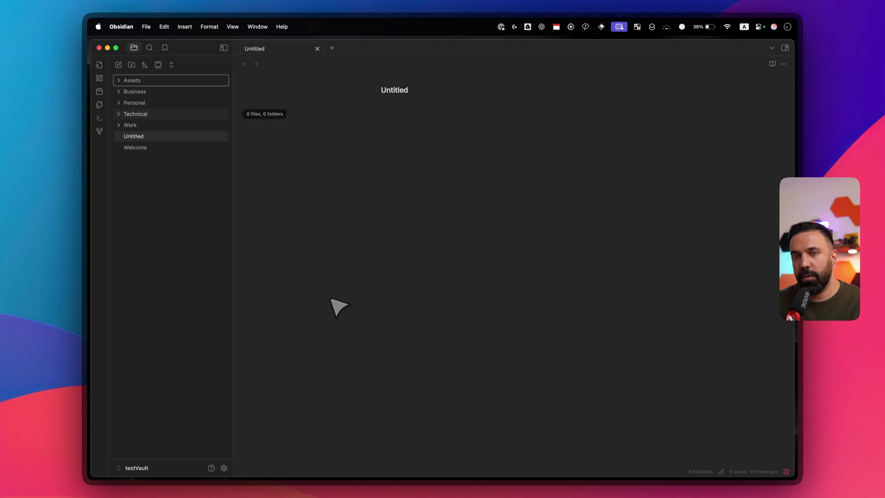
# - In Files and links, store new attachments in the specified folder Assets
pyautogui.click(223, 468)
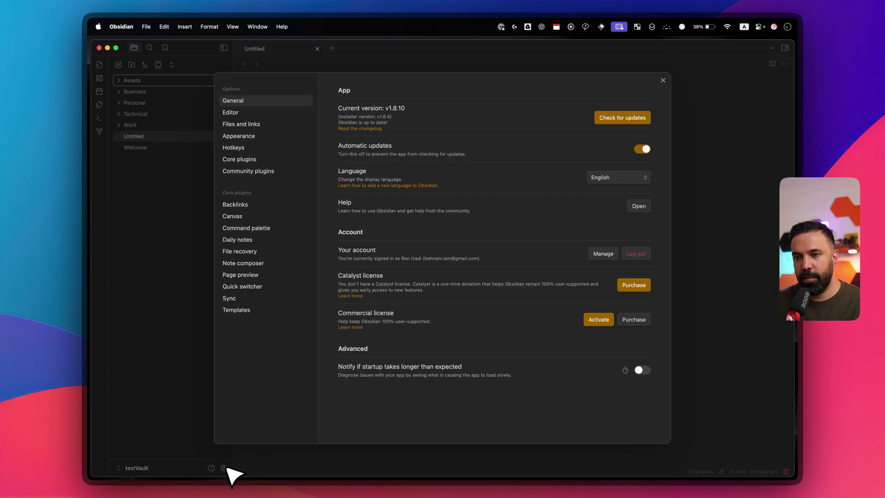
pyautogui.click(249, 127)
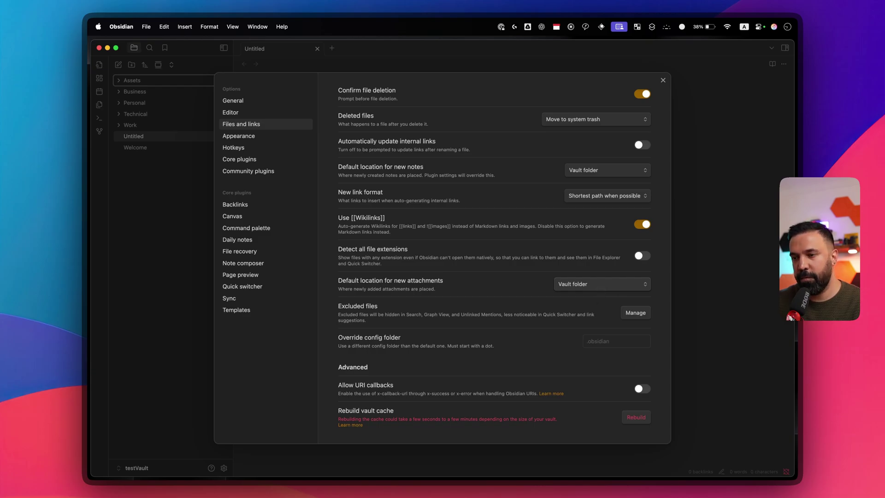
pyautogui.click(599, 284)
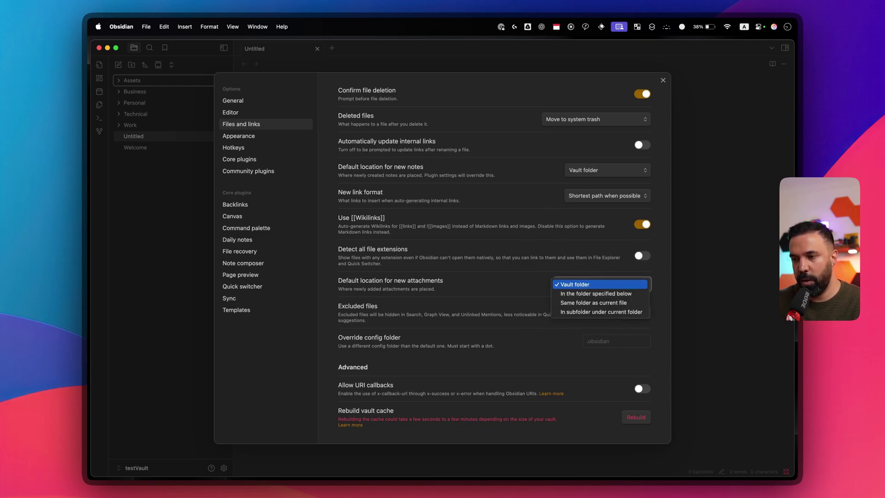
pyautogui.click(615, 294)
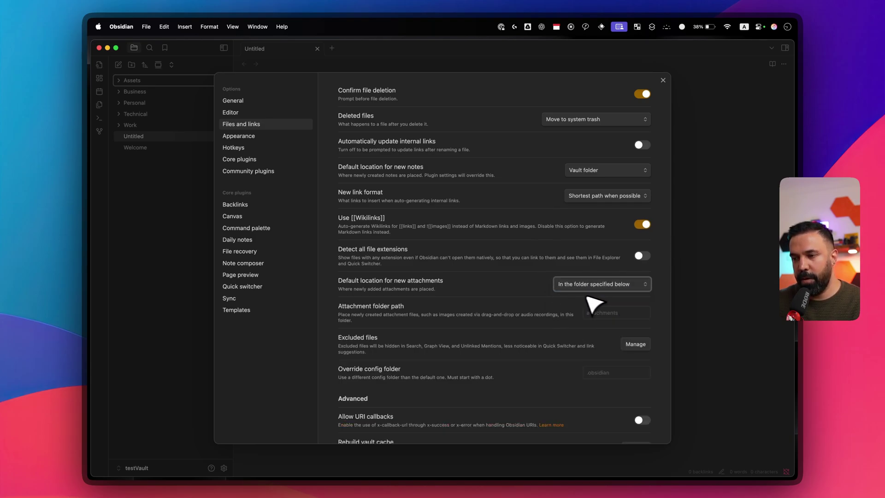
pyautogui.click(607, 313)
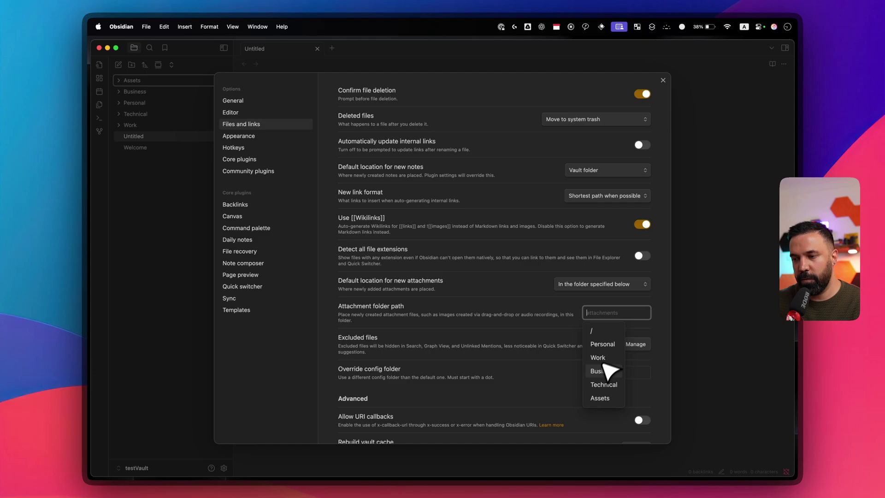
pyautogui.click(613, 400)
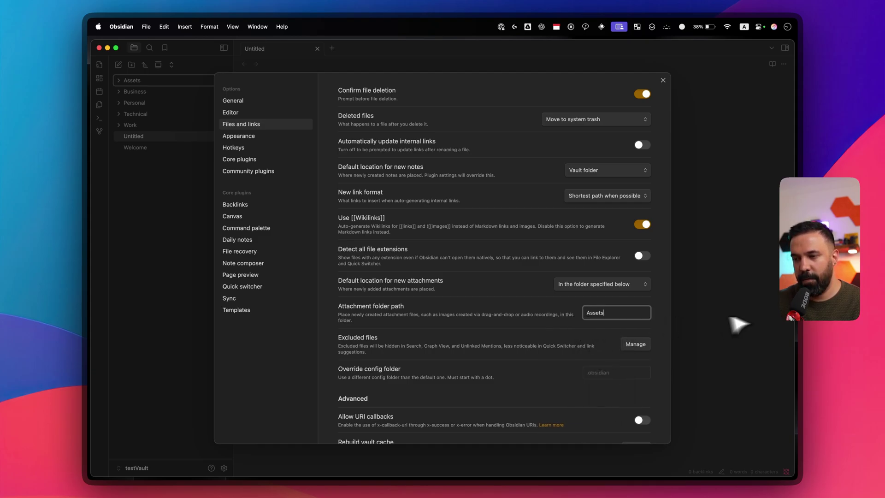
pyautogui.press('Escape')
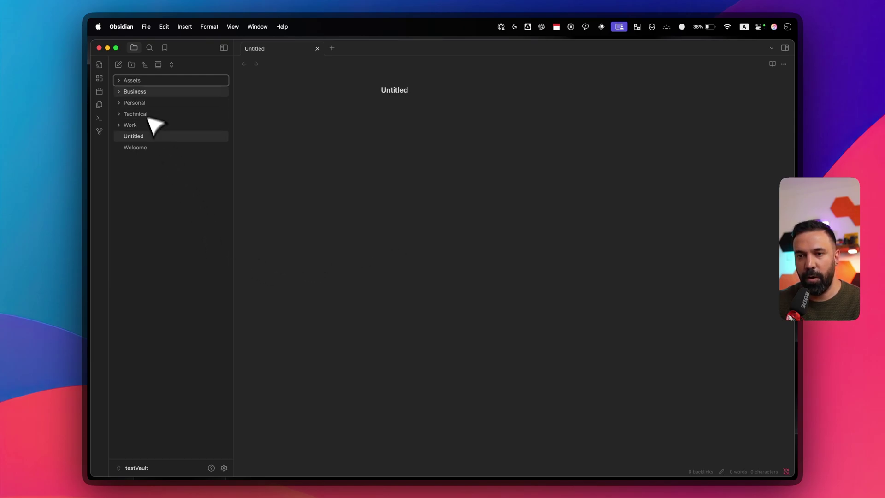
# - Expand the Assets folder and drag seneca.jpg from Downloads into the Untitled note
pyautogui.click(138, 93)
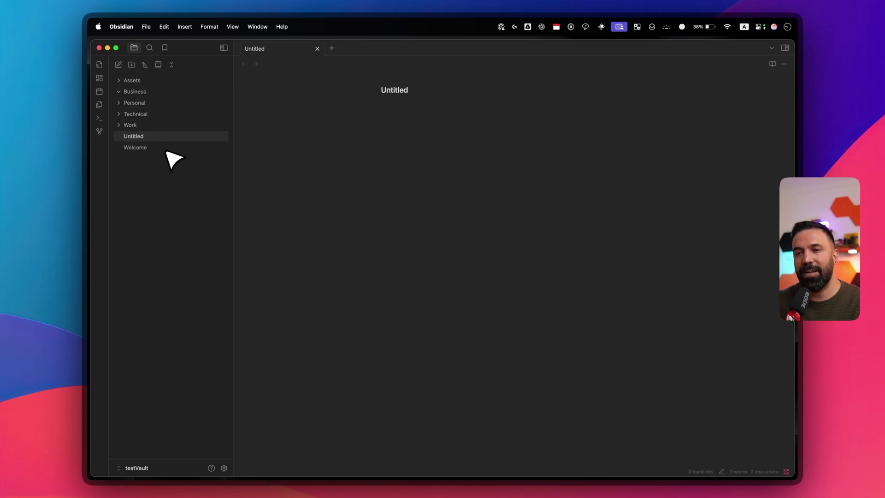
pyautogui.click(134, 83)
pyautogui.moveTo(665, 479)
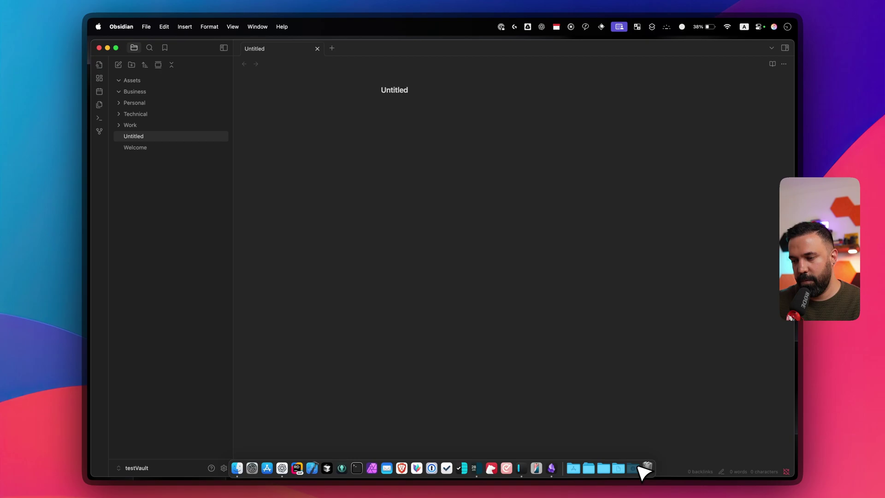
pyautogui.click(633, 468)
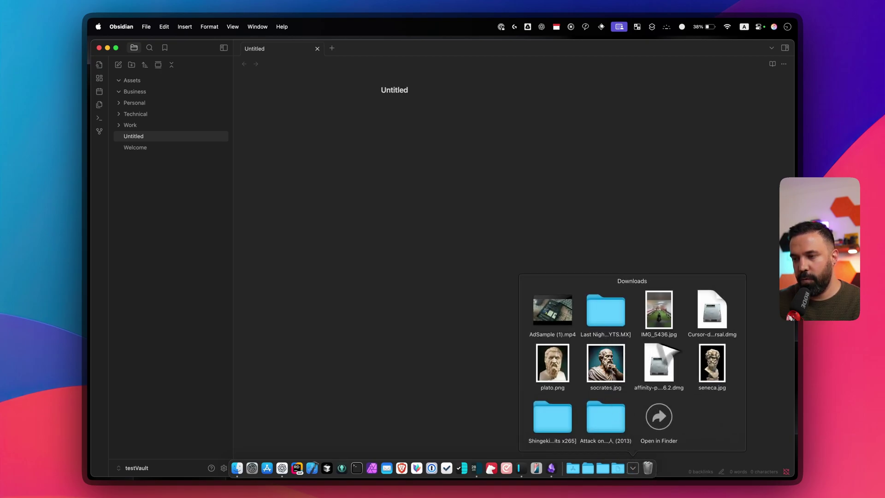
pyautogui.click(712, 364)
pyautogui.moveTo(710, 365); pyautogui.dragTo(453, 181)
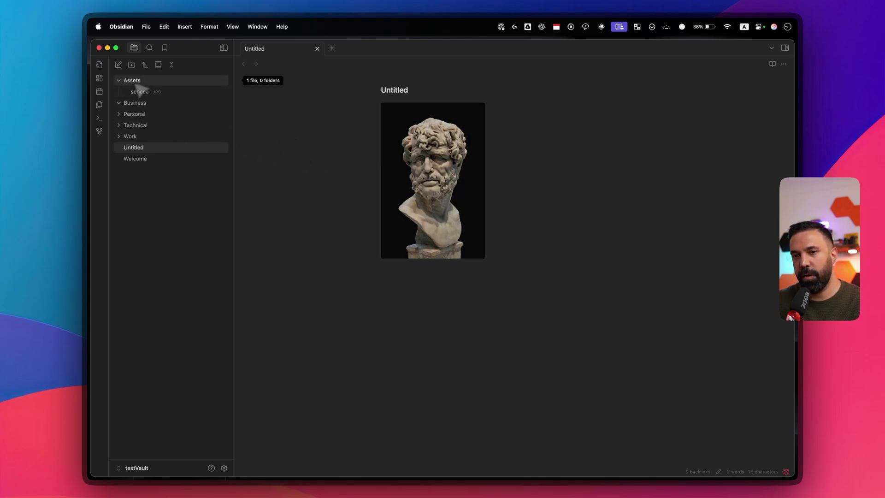
# - Show the Tags pane in the right sidebar and place the cursor below the image
pyautogui.click(786, 48)
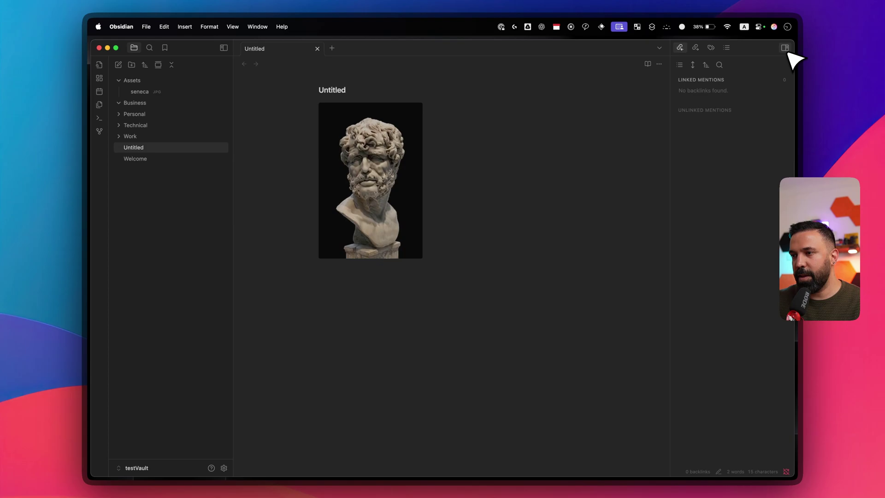
pyautogui.click(713, 49)
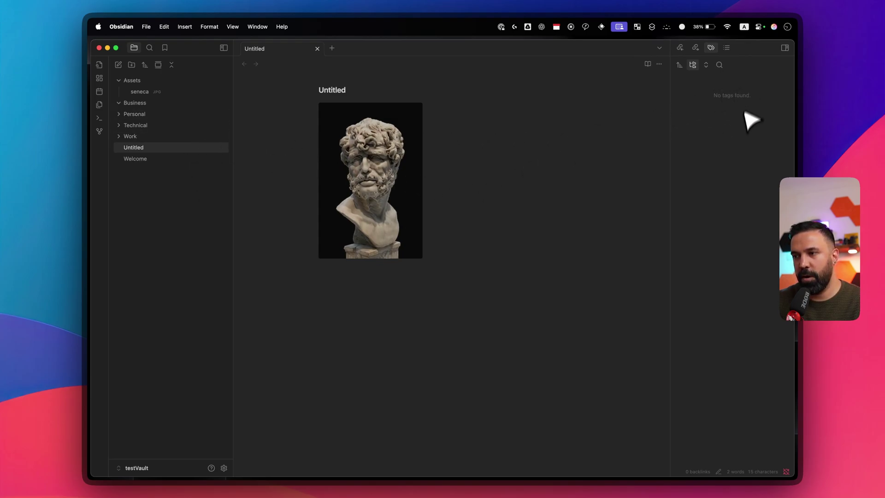
pyautogui.press('Right')
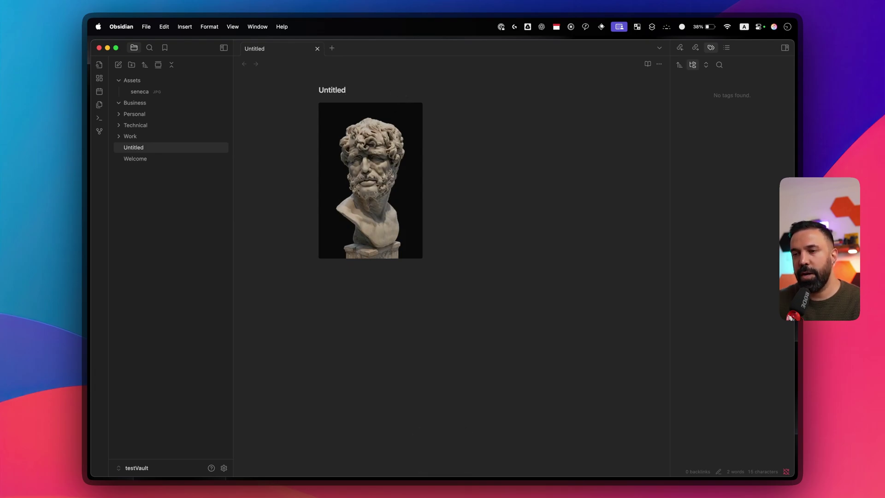
pyautogui.press('Down')
pyautogui.press('Down')
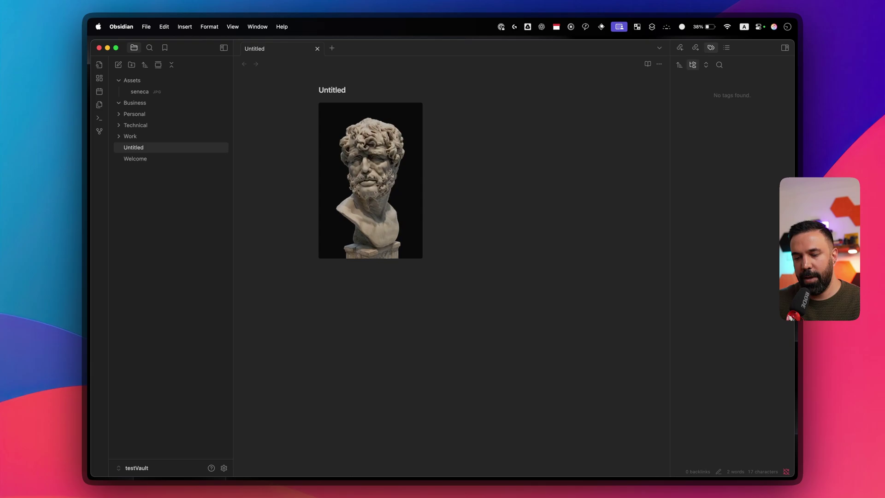
# - Type the nested tag #personl/child on the line under the image
pyautogui.write('#')
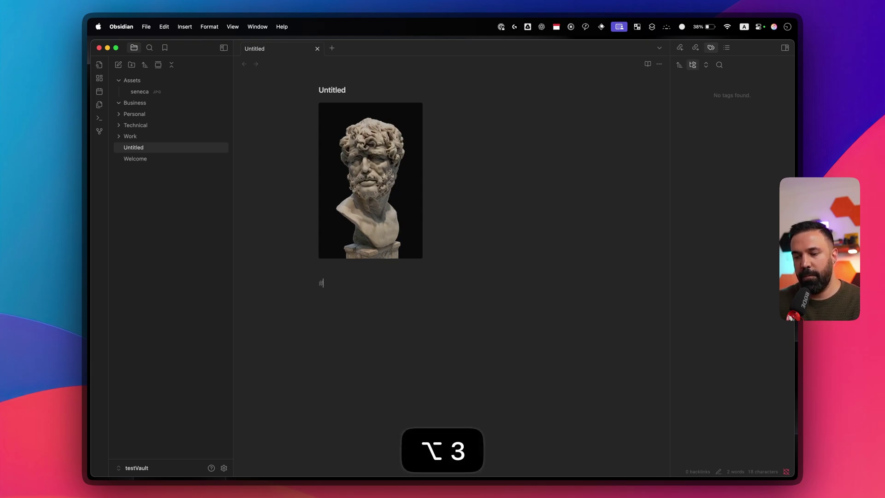
pyautogui.write('ph')
pyautogui.press('BackSpace')
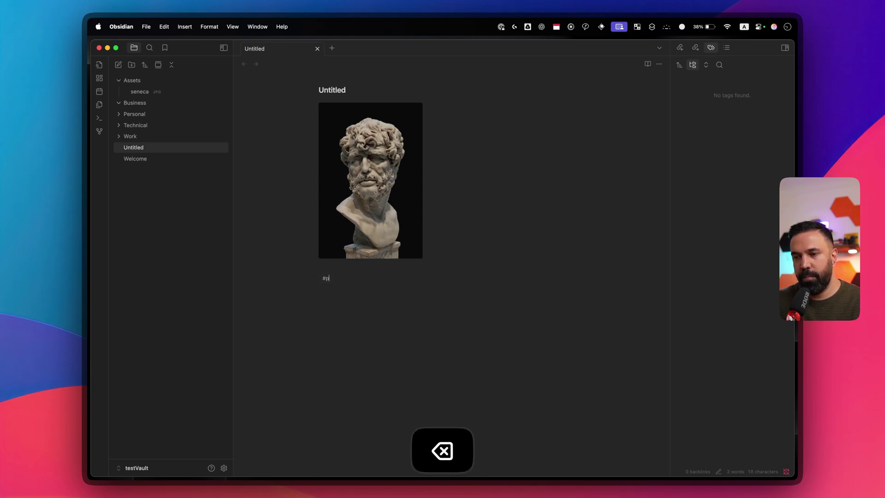
pyautogui.press('BackSpace')
pyautogui.press('BackSpace')
pyautogui.press('BackSpace')
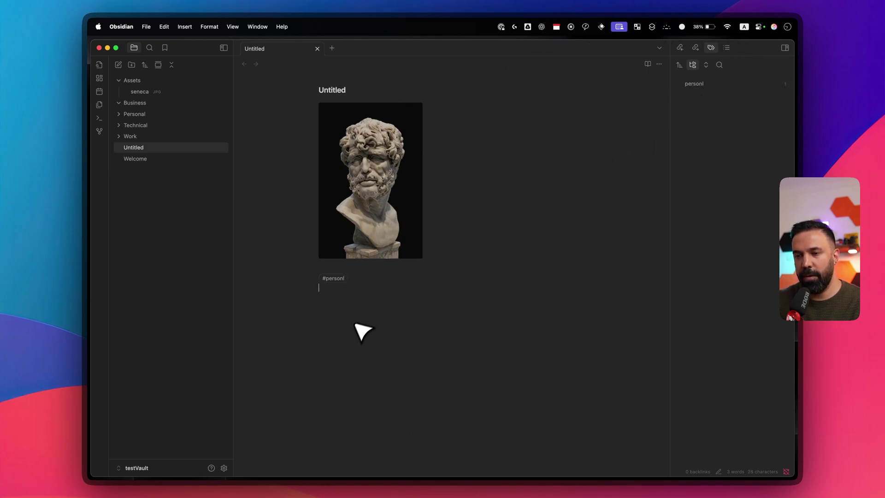
pyautogui.press('BackSpace')
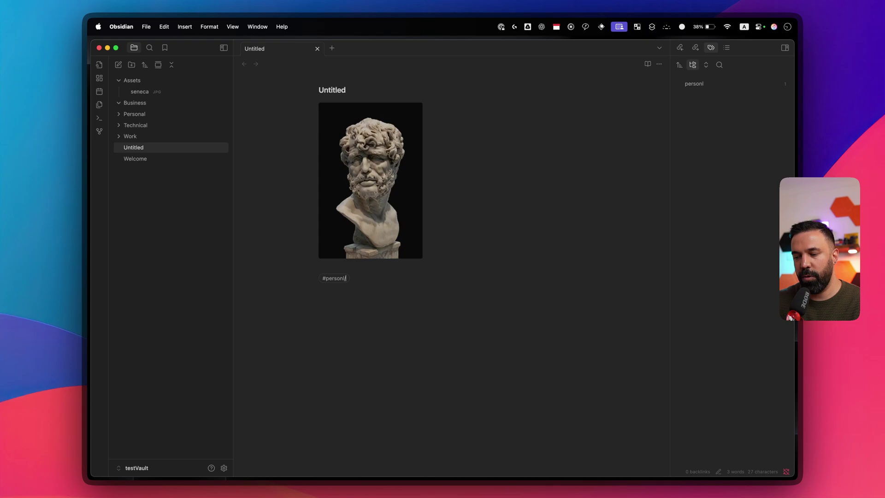
pyautogui.write('child')
pyautogui.press('Return')
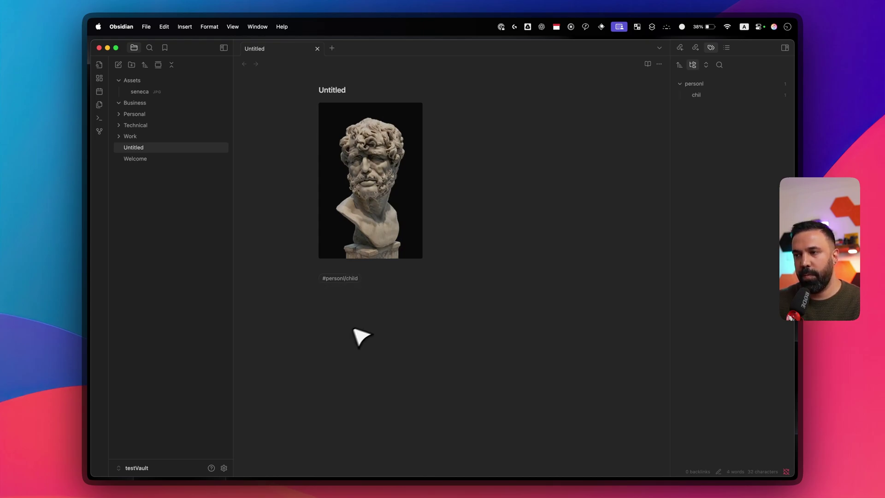
# - Extend the tag to child2 and expand personl in the Tags pane to show the nesting
pyautogui.click(682, 85)
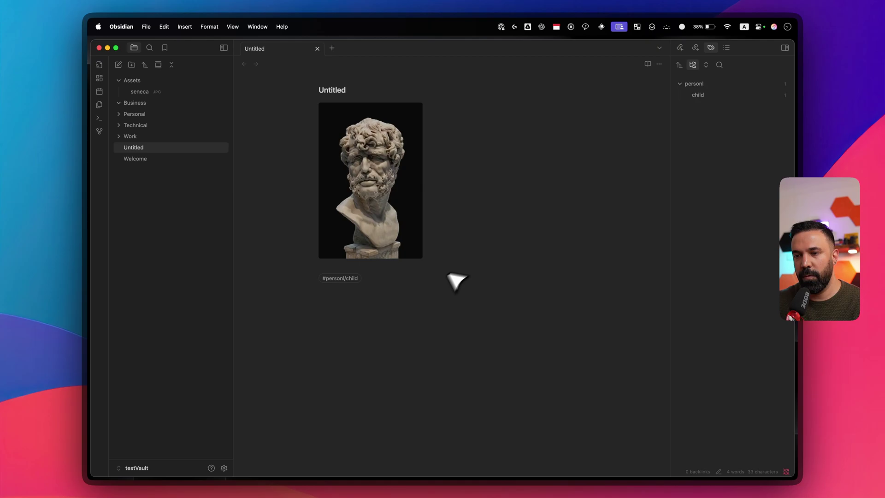
pyautogui.press('Left')
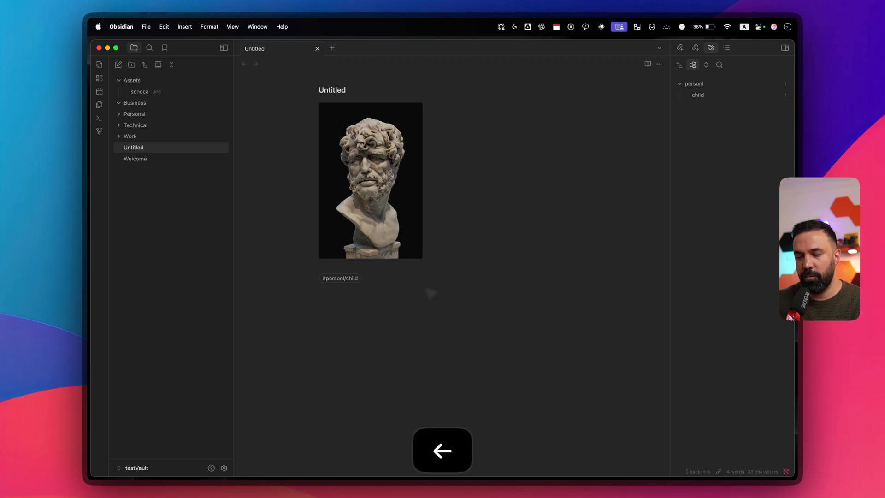
pyautogui.write('child2')
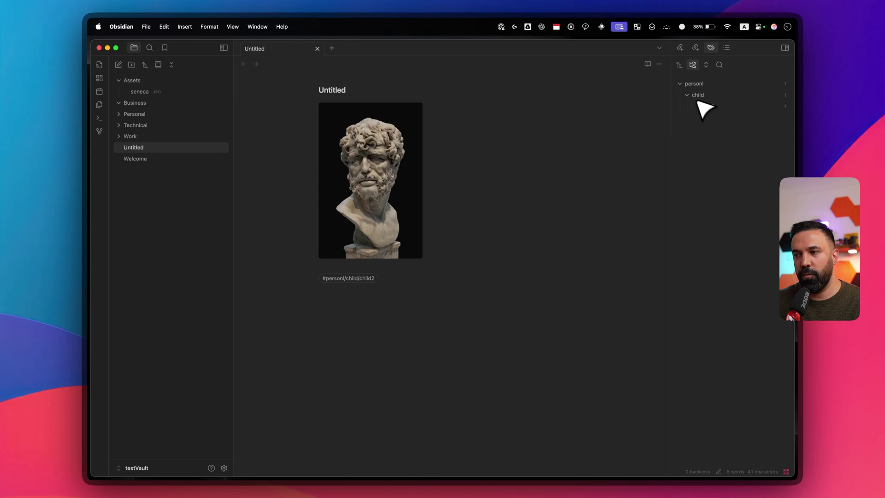
pyautogui.click(680, 84)
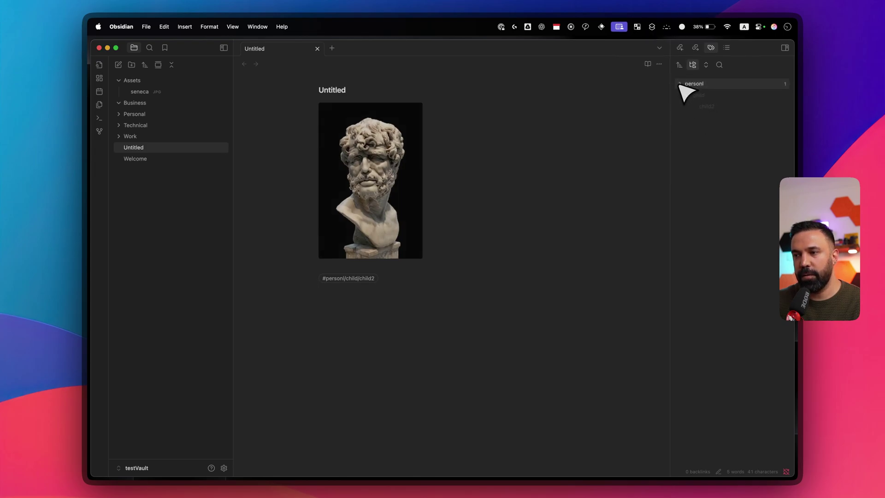
pyautogui.click(679, 83)
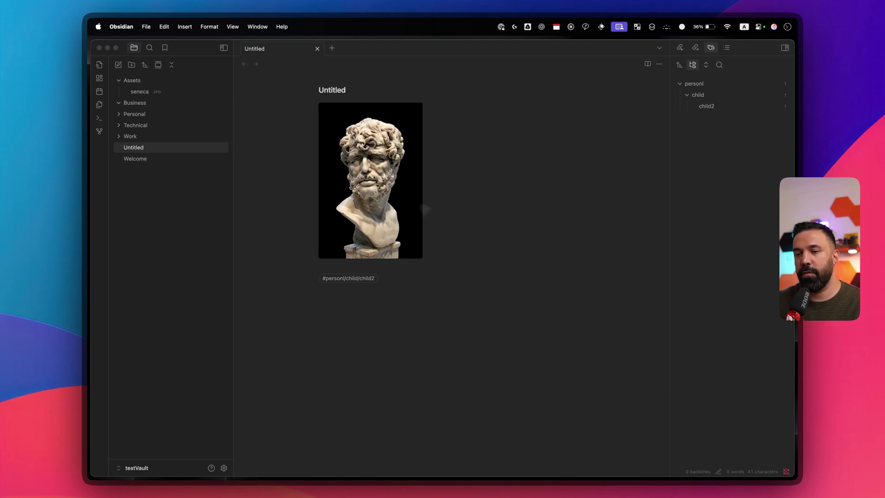
# - Switch to the Main vault, expand its Technical folder, and search tag:#technical/azure
pyautogui.click(150, 468)
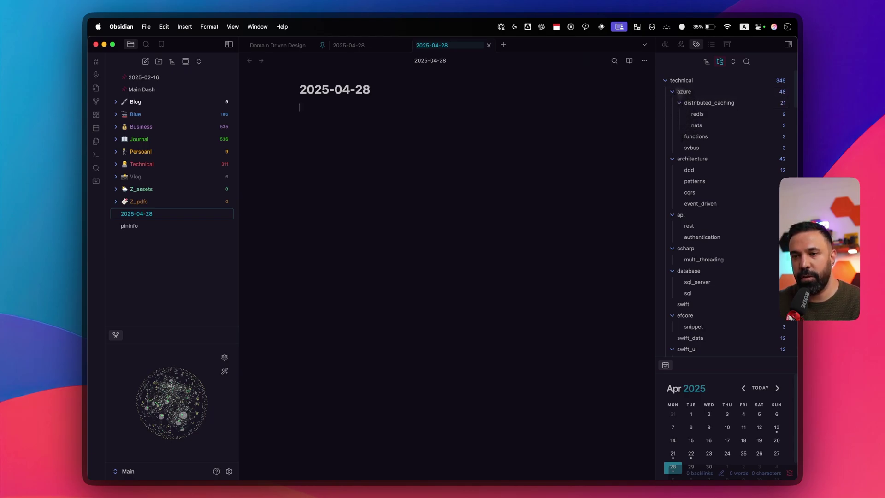
pyautogui.click(146, 167)
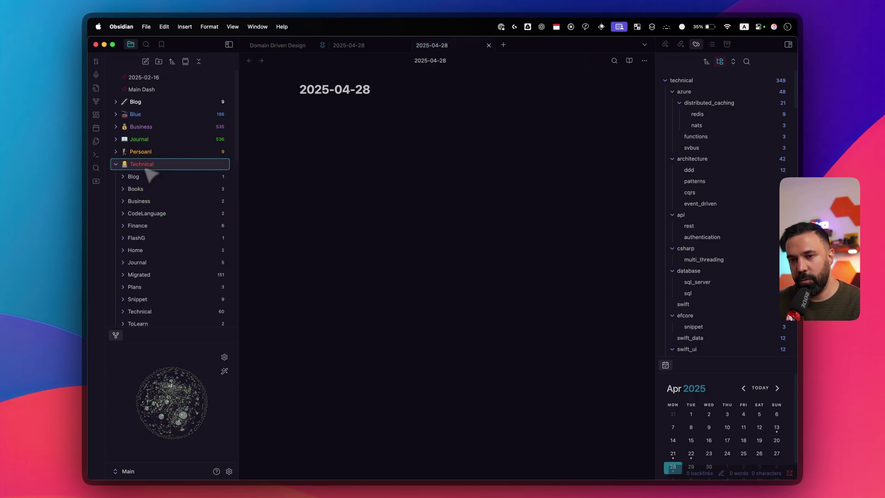
pyautogui.click(689, 93)
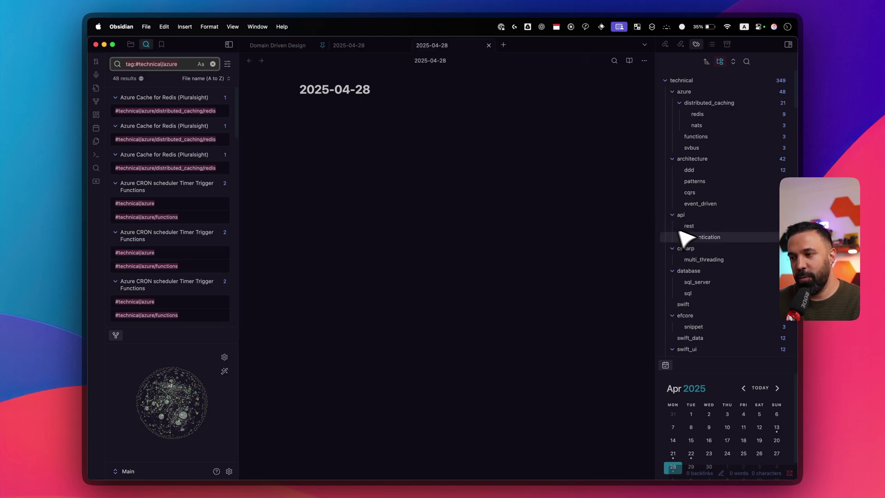
# - Scroll the Tags pane to review the technical tag counts (technical 349, azure 48, architecture 42)
pyautogui.scroll(-3, 691, 238)
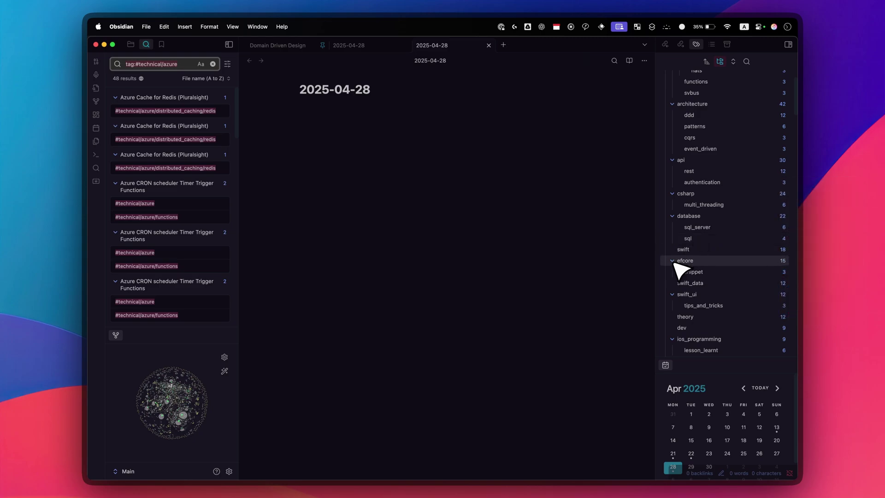
pyautogui.scroll(-3, 703, 286)
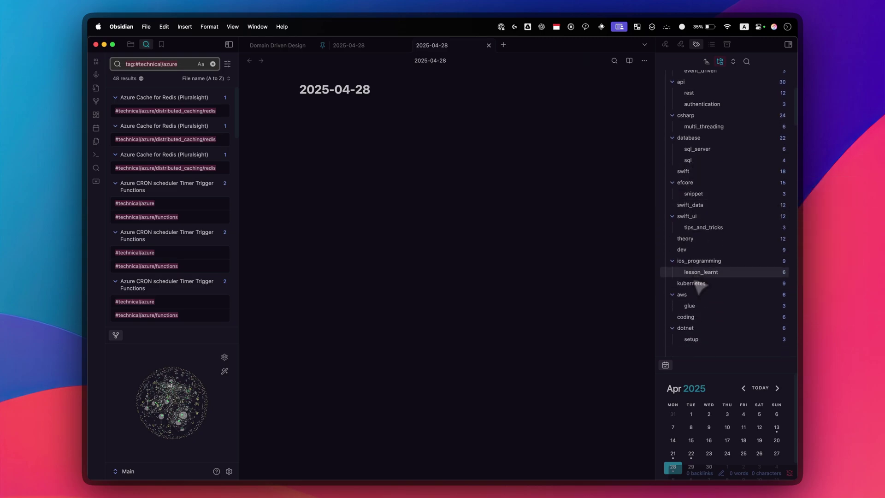
pyautogui.scroll(5, 699, 286)
# - Close the extra tab and the Main vault, then add tag #technical/frameworks/somethingelse to Untitled
pyautogui.press('super+w')
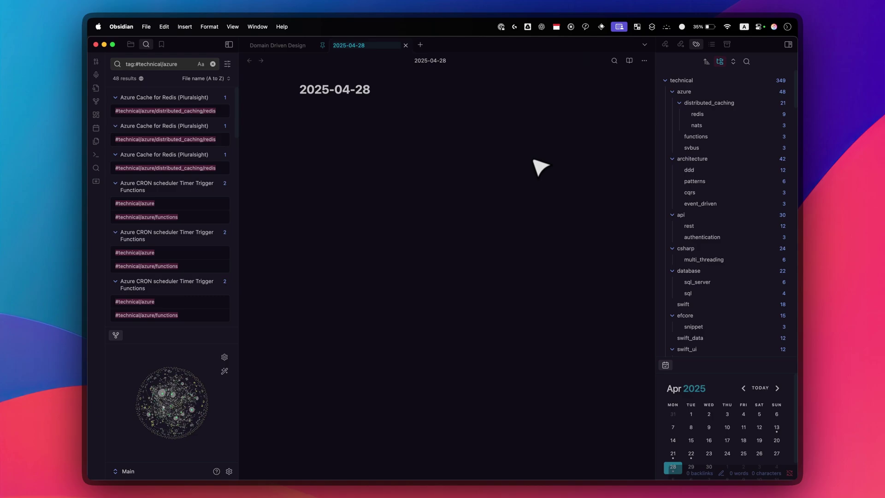
pyautogui.click(95, 44)
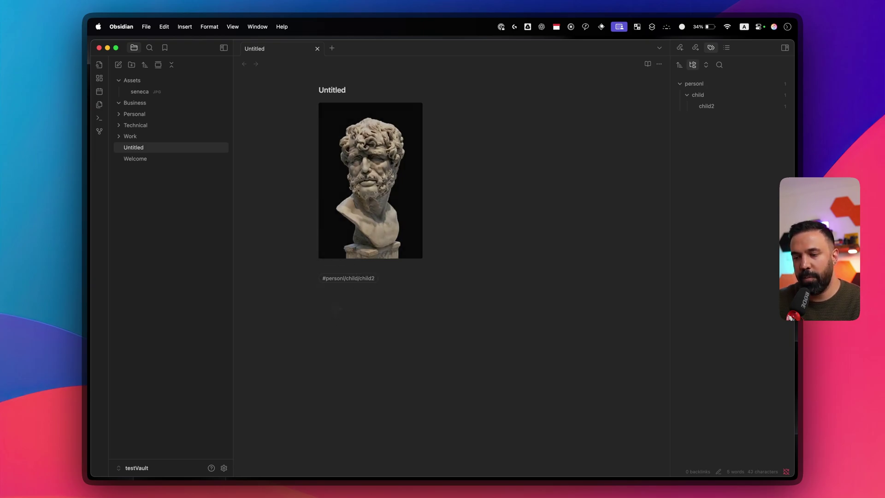
pyautogui.press('Return')
pyautogui.write('#')
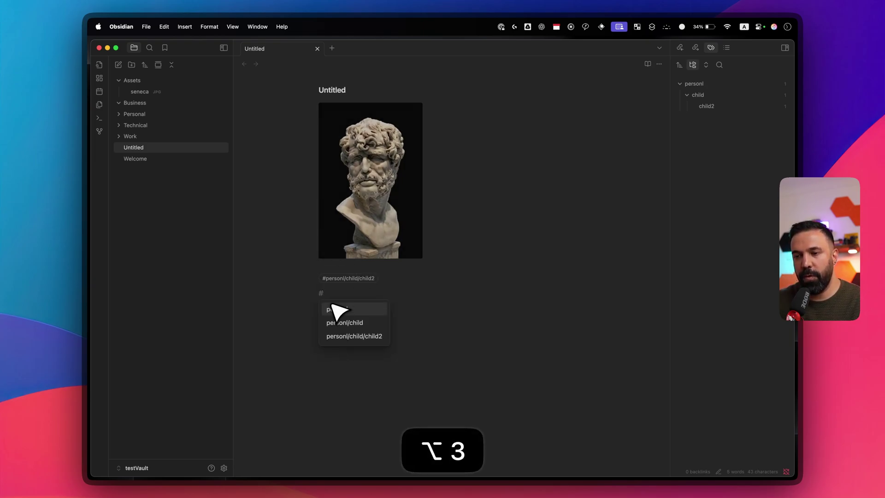
pyautogui.write('technica')
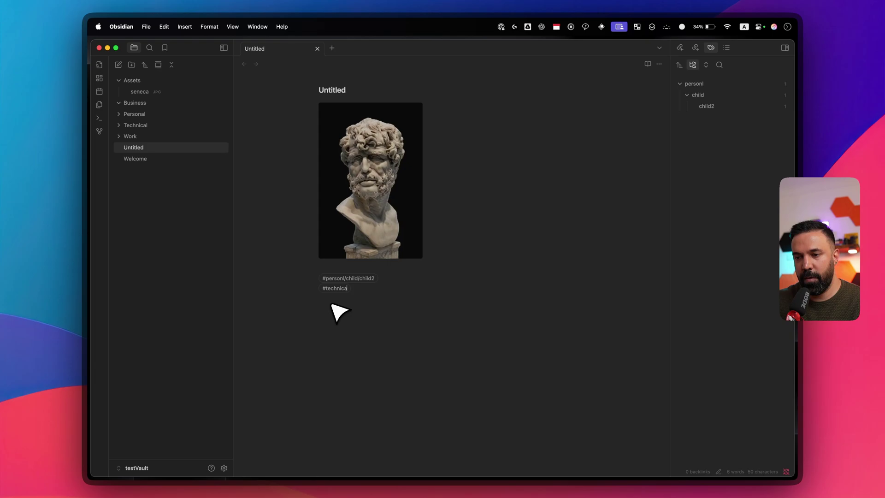
pyautogui.write('l')
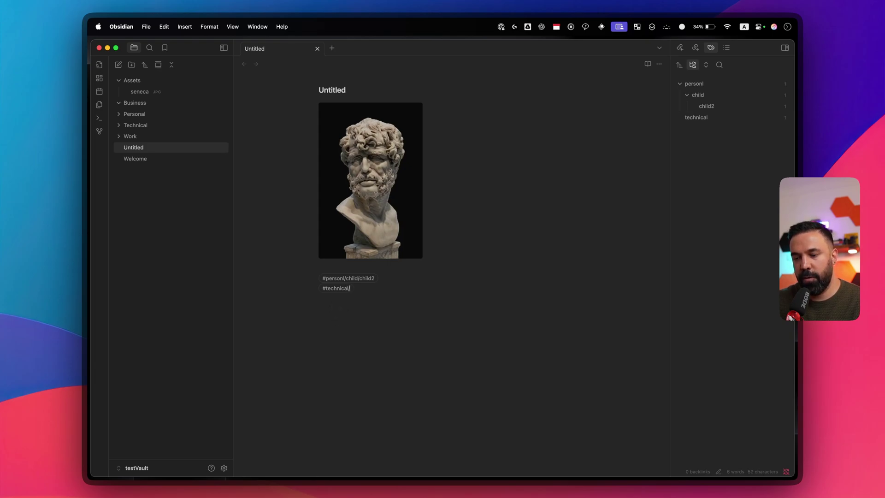
pyautogui.write('/frameworks/dotnet')
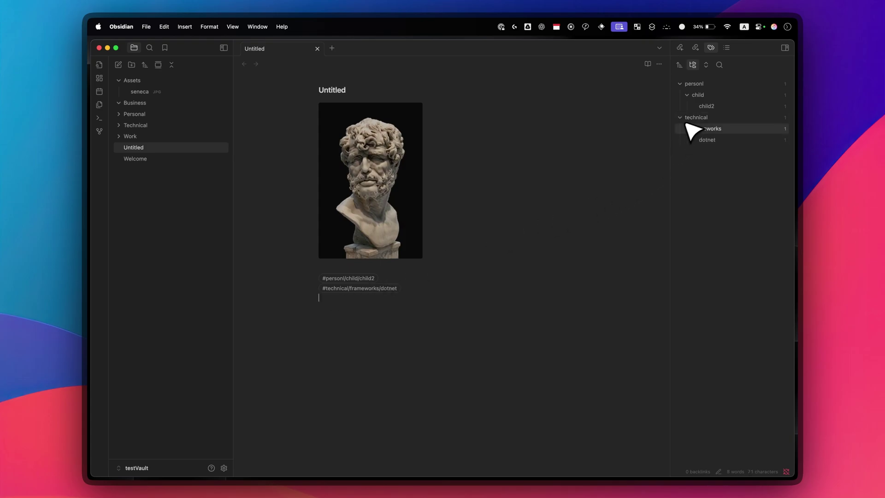
pyautogui.click(708, 139)
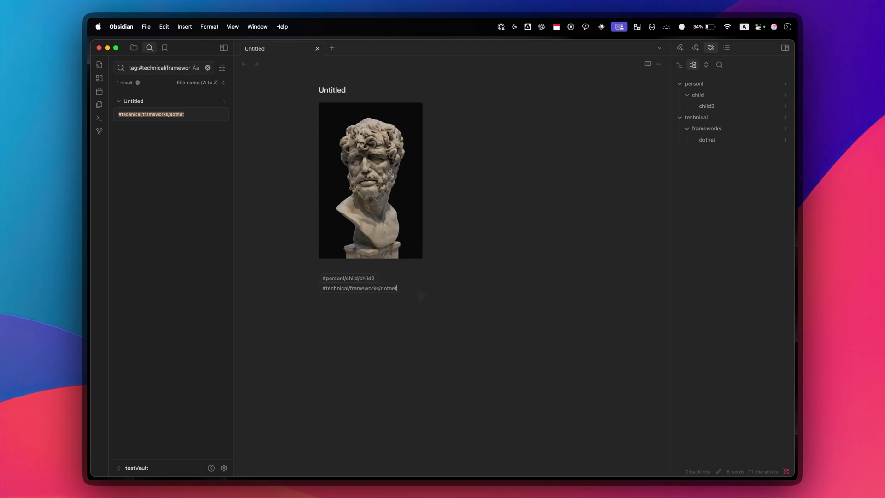
pyautogui.press('BackSpace')
pyautogui.press('BackSpace')
pyautogui.press('BackSpace')
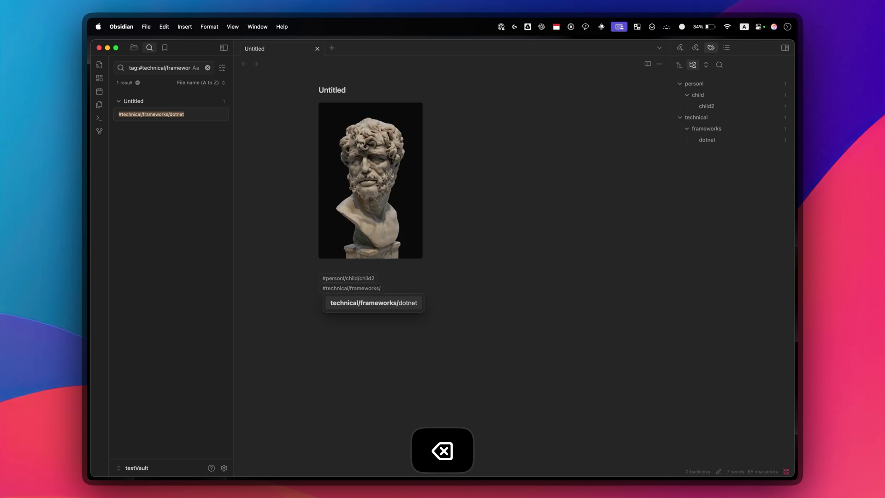
pyautogui.write('somethingelse')
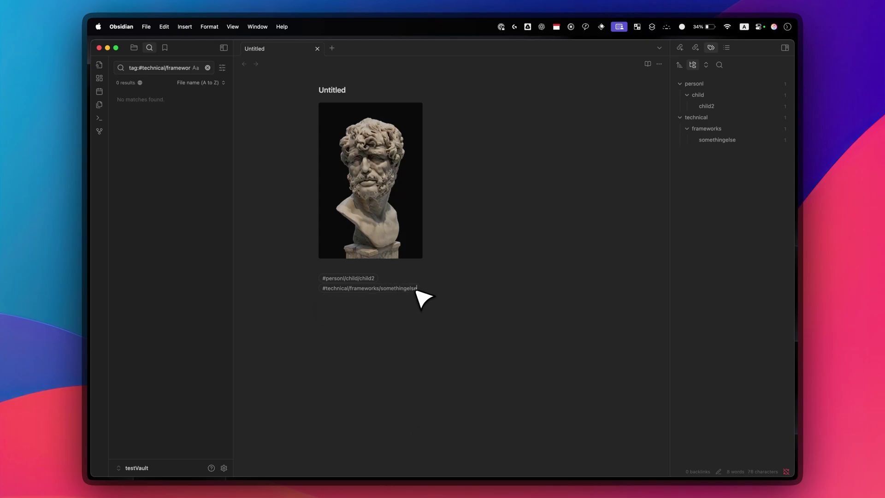
pyautogui.press('Return')
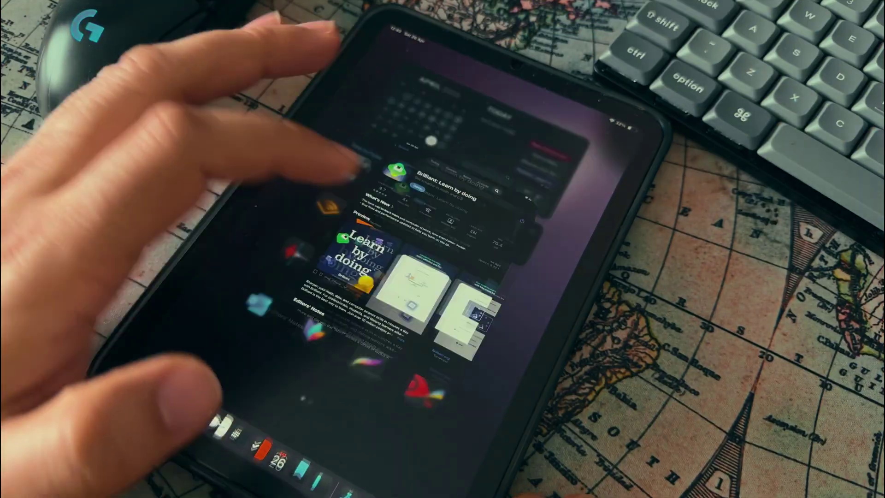
# - Answer the math-comfort and onboarding questions, then start the Programming with Functions lesson
pyautogui.scroll(-8, 323, 277)
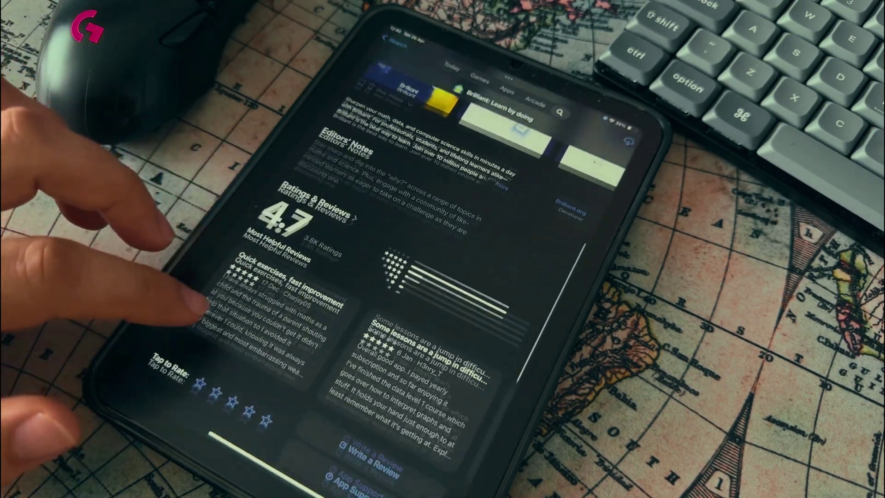
pyautogui.click(406, 70)
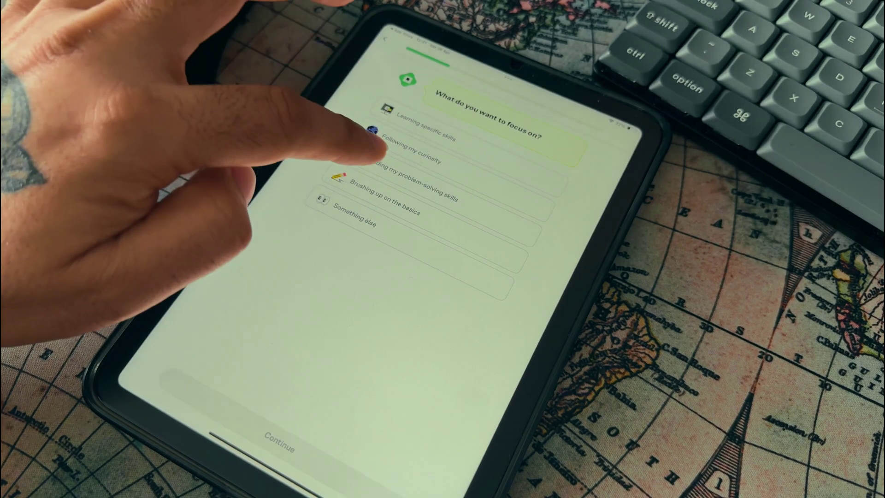
pyautogui.click(375, 134)
pyautogui.click(253, 372)
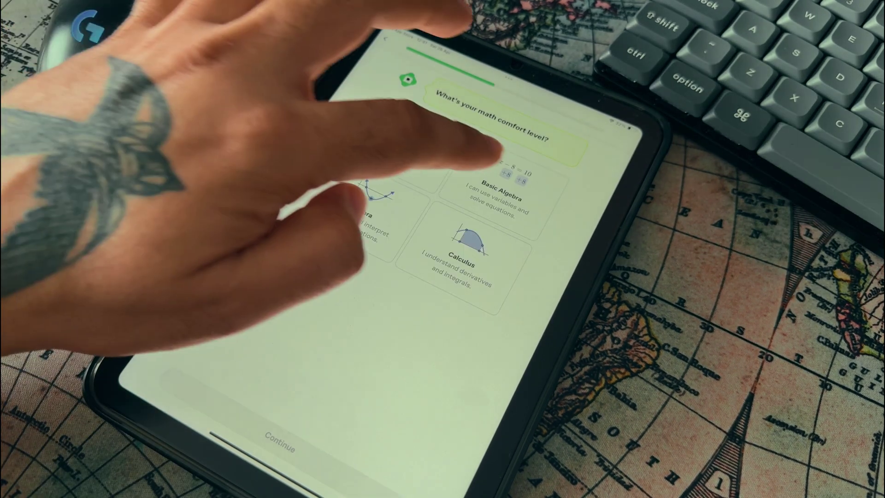
pyautogui.click(395, 109)
pyautogui.click(276, 433)
pyautogui.click(277, 433)
pyautogui.click(276, 434)
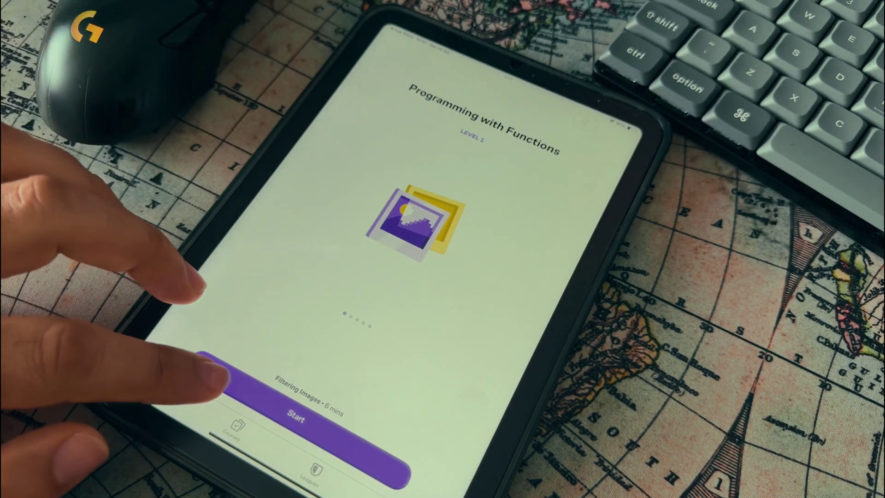
pyautogui.click(296, 415)
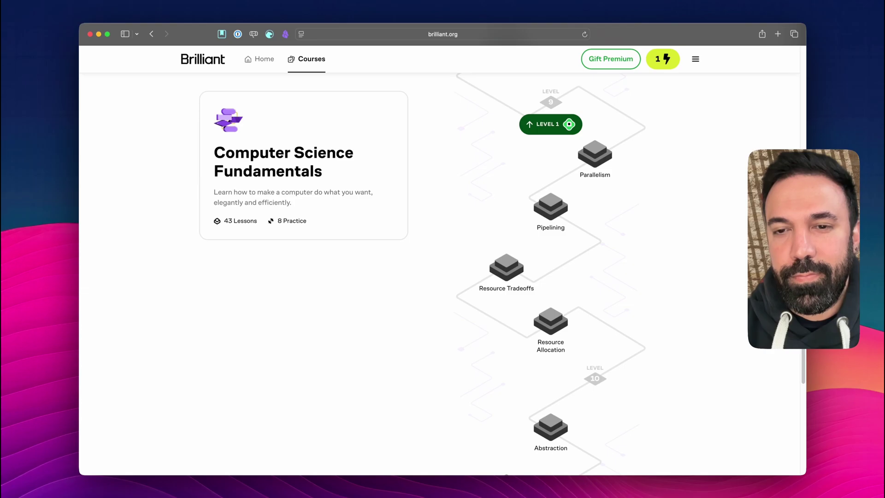
# - Jump ahead to Brute Force, answer No on the seven-bridges question, and pick the right-middle block pattern
pyautogui.scroll(-10, 498, 216)
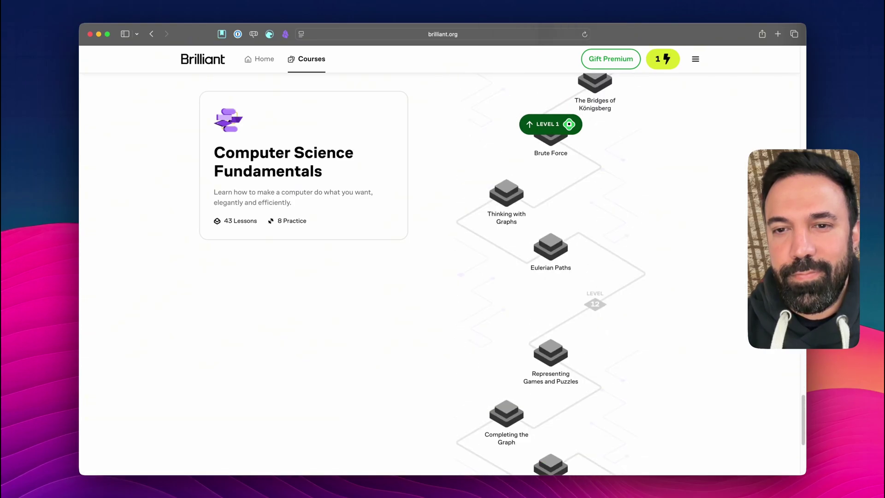
pyautogui.scroll(6, 560, 268)
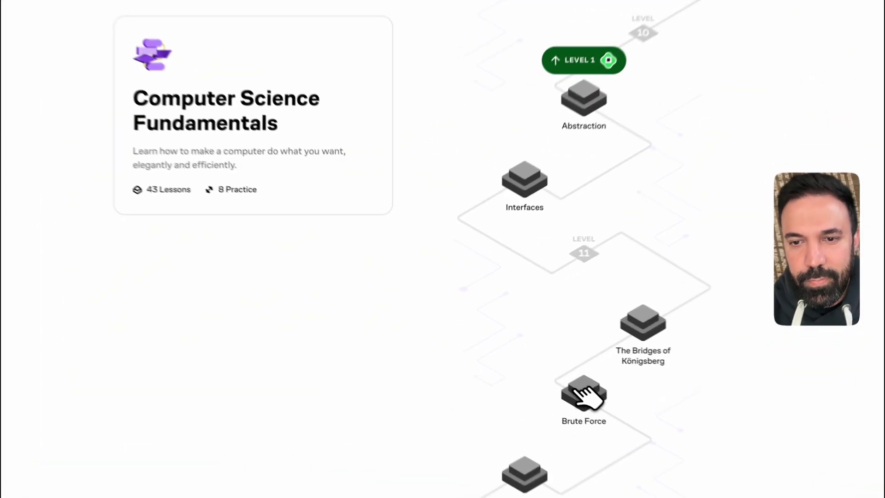
pyautogui.click(579, 392)
pyautogui.click(594, 375)
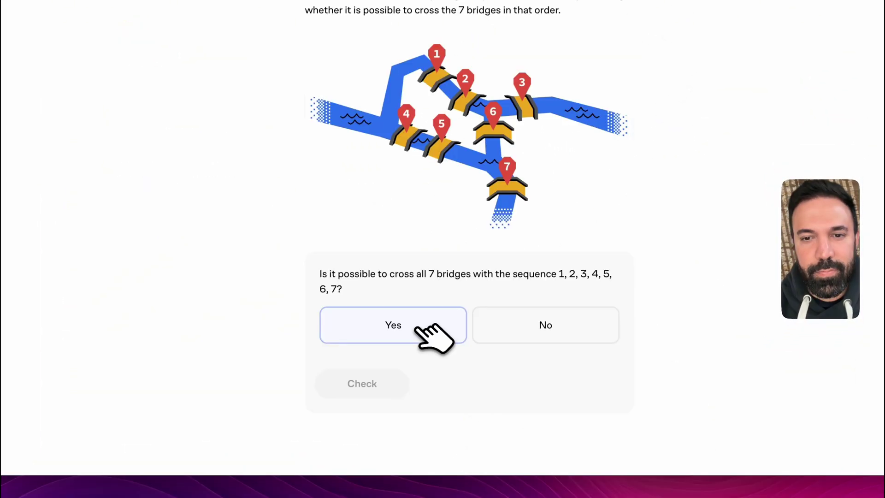
pyautogui.click(417, 328)
pyautogui.click(380, 391)
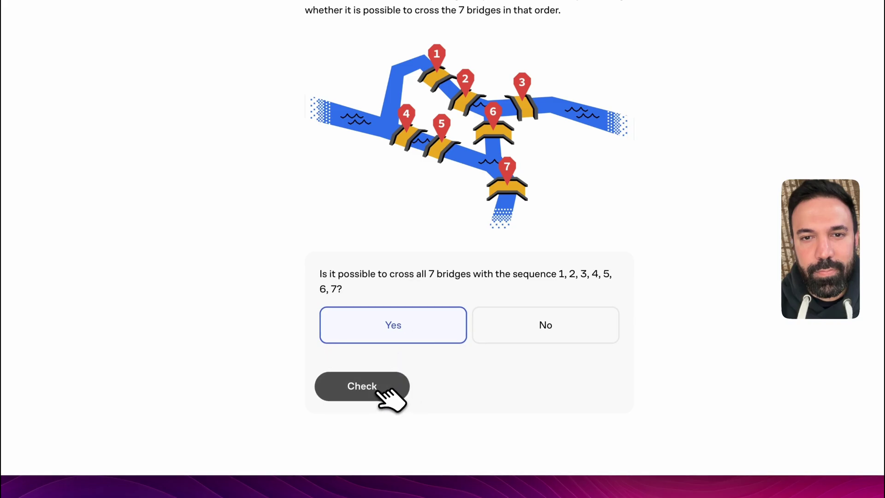
pyautogui.click(531, 324)
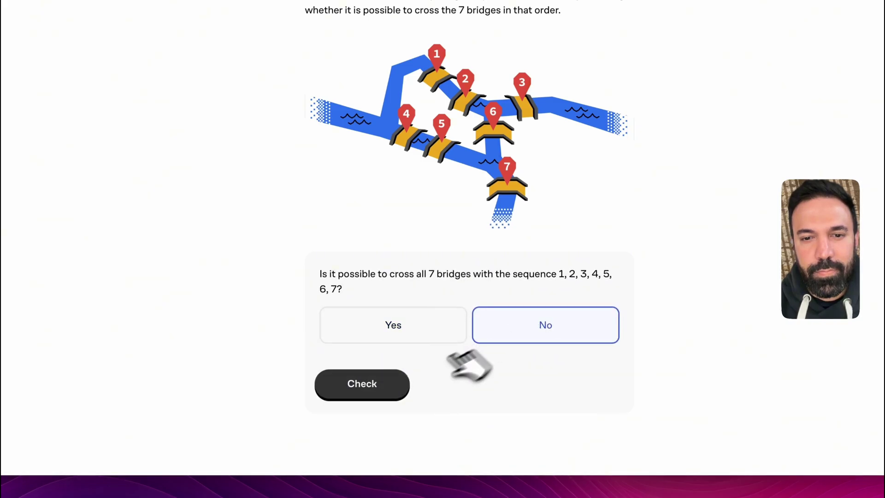
pyautogui.click(401, 385)
pyautogui.click(566, 383)
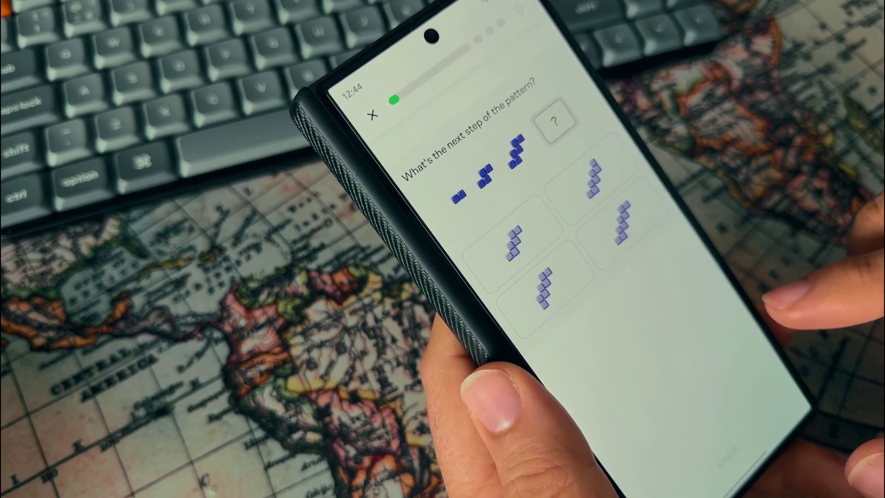
pyautogui.click(623, 221)
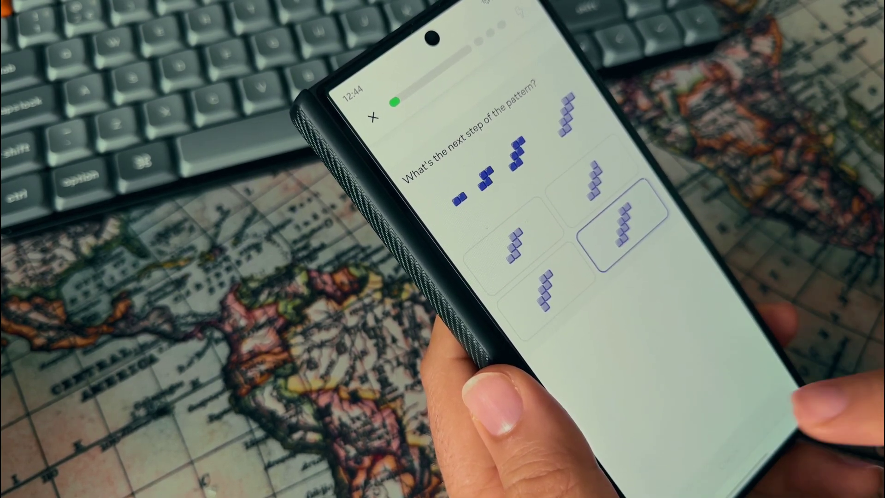
pyautogui.click(737, 461)
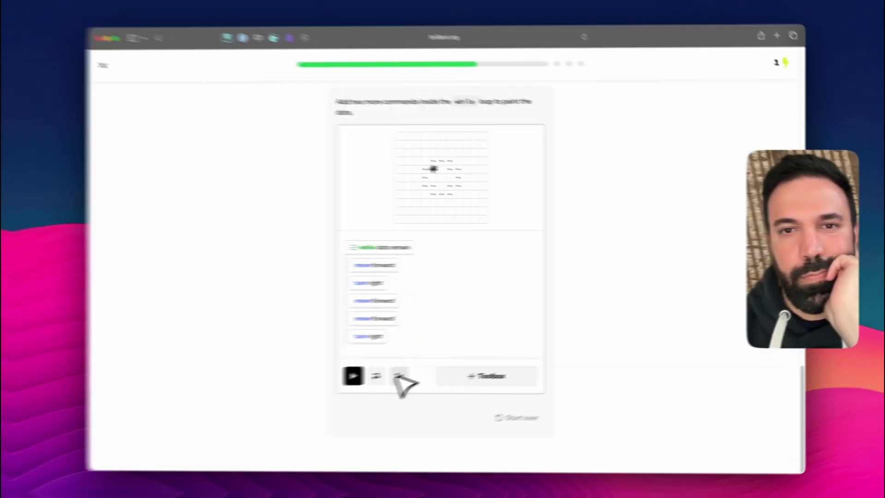
# - Put move forward and turn left inside the while loop and run it to paint the dot ring
pyautogui.click(473, 378)
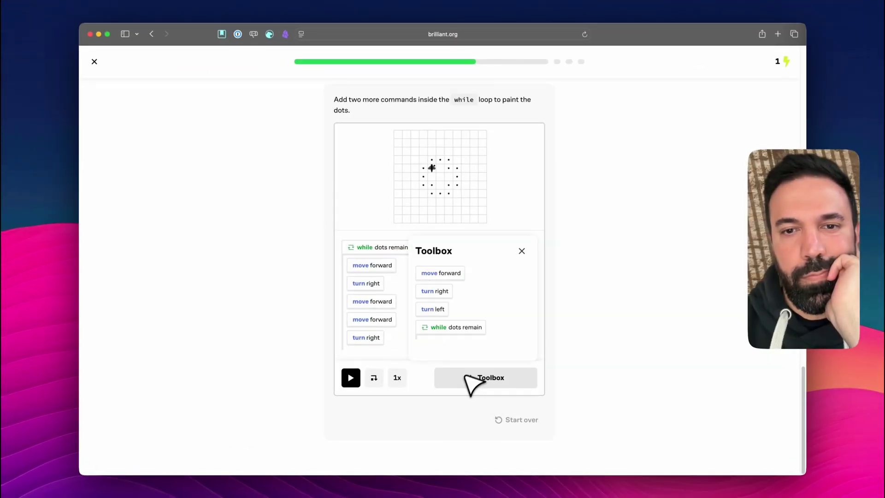
pyautogui.moveTo(439, 277); pyautogui.dragTo(383, 352)
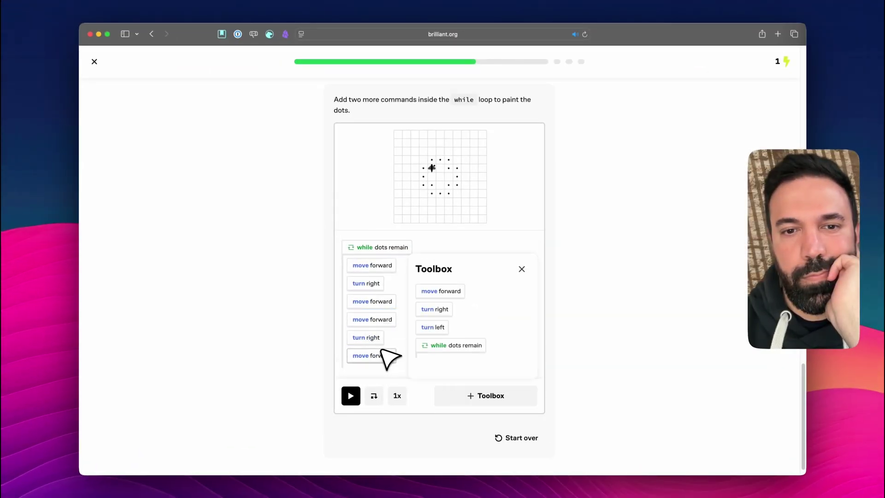
pyautogui.moveTo(436, 333); pyautogui.dragTo(405, 375)
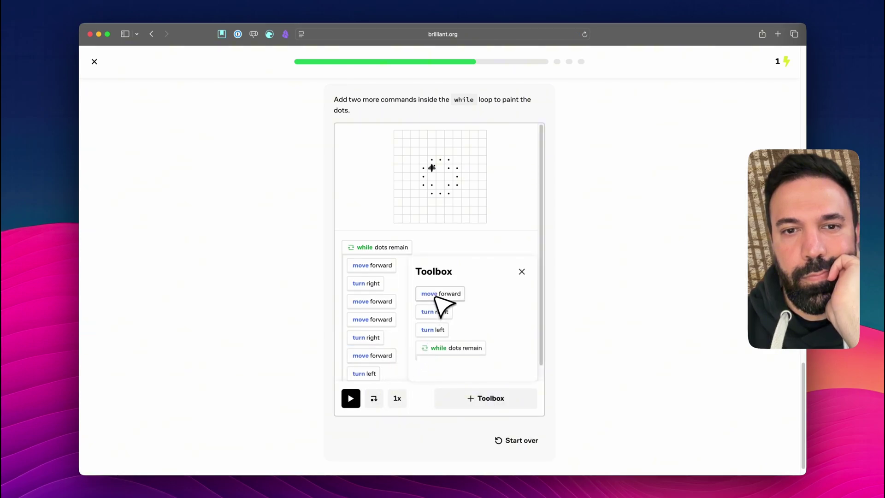
pyautogui.click(351, 398)
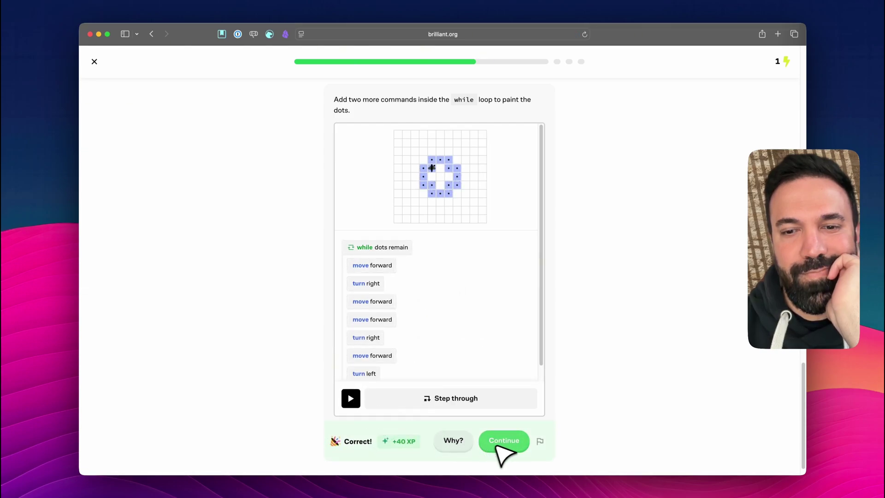
pyautogui.click(504, 443)
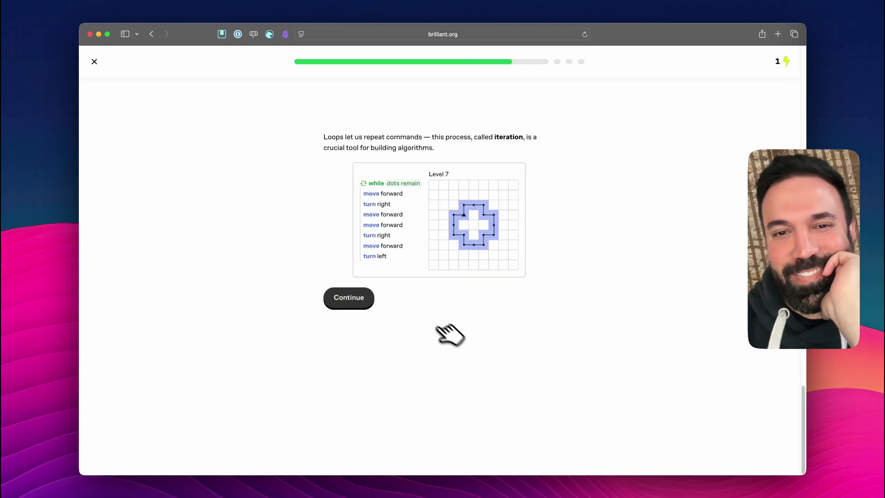
pyautogui.click(359, 298)
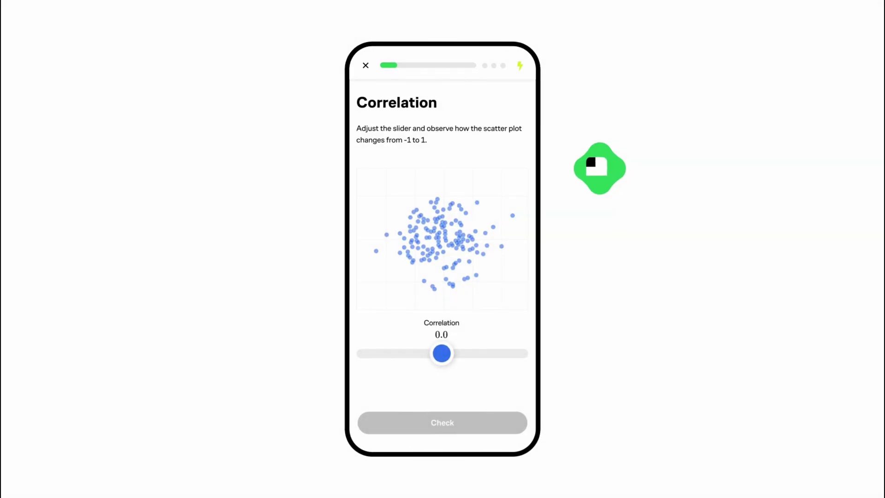
# - Set the correlation slider to -1.0, choose 2n+1 circles, and select the origin point on the graph
pyautogui.moveTo(442, 356); pyautogui.dragTo(332, 354)
pyautogui.click(442, 433)
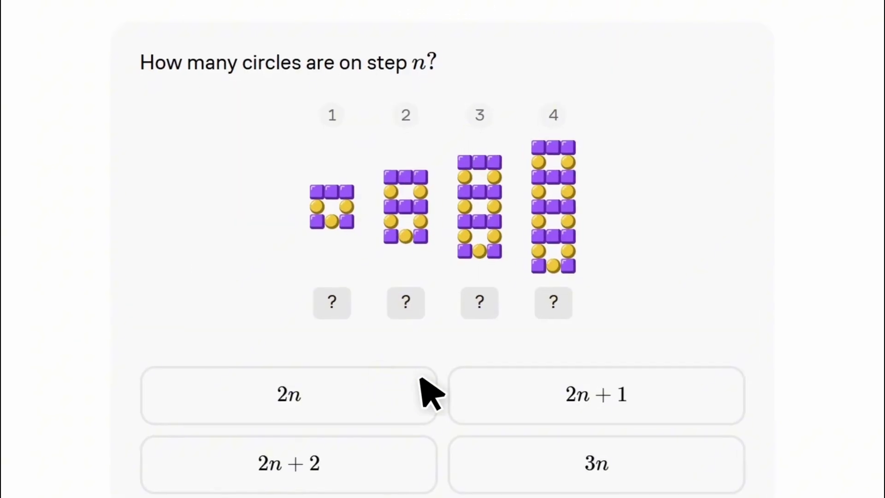
pyautogui.click(507, 401)
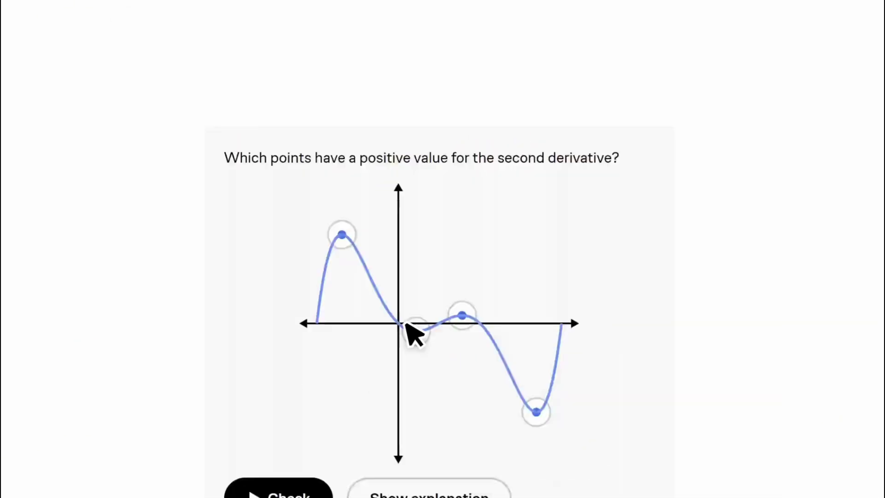
pyautogui.click(415, 328)
pyautogui.click(318, 422)
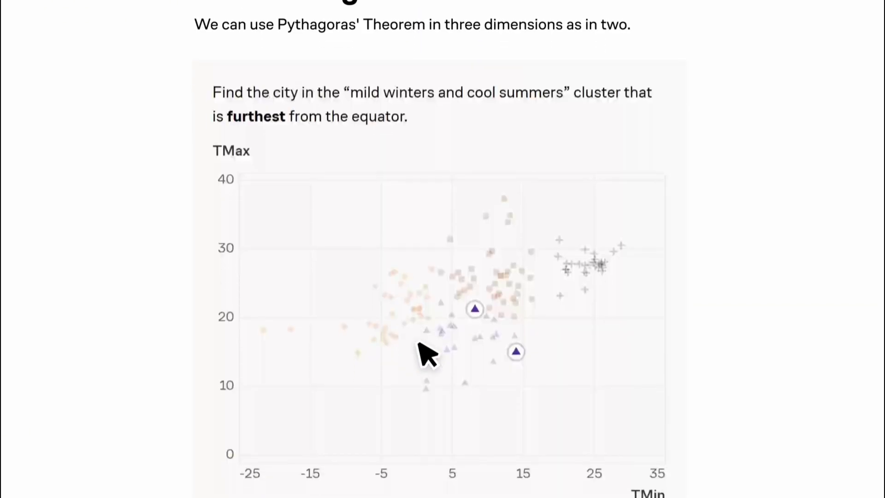
# - Select Bergen on the map, loop while deliveries remain, and solve the diagonal dot puzzle
pyautogui.click(427, 350)
pyautogui.click(314, 465)
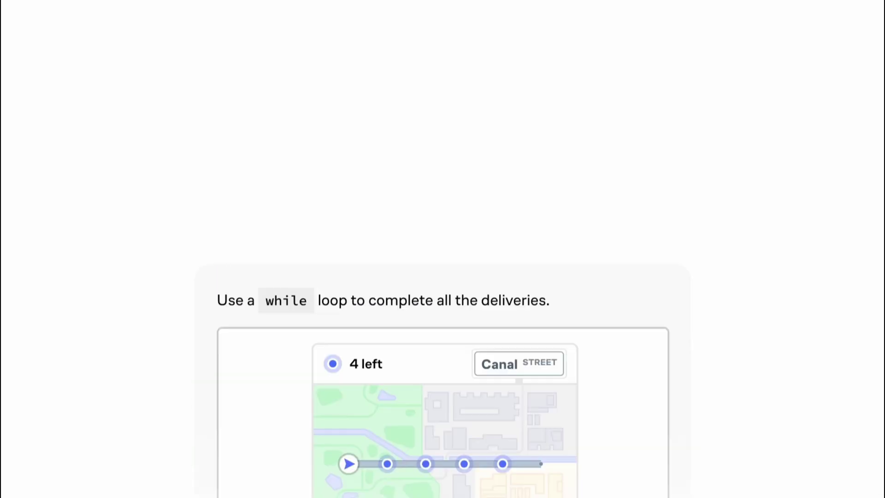
pyautogui.moveTo(442, 450); pyautogui.dragTo(314, 442)
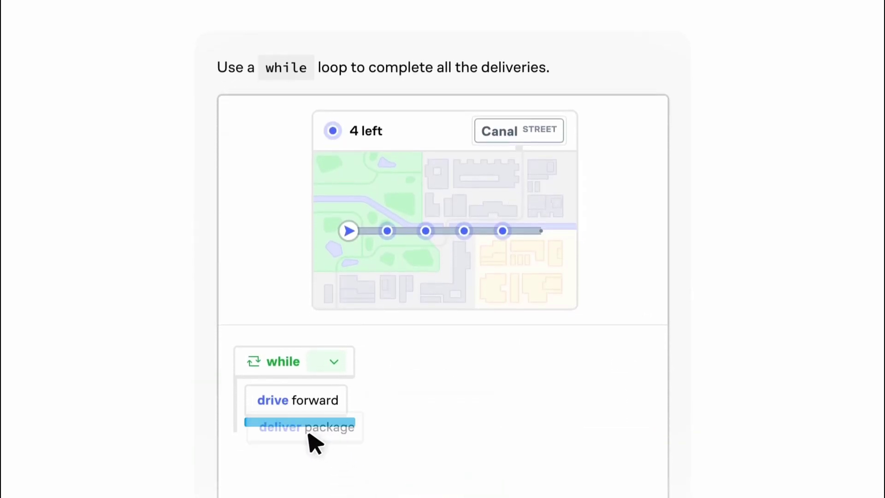
pyautogui.click(335, 376)
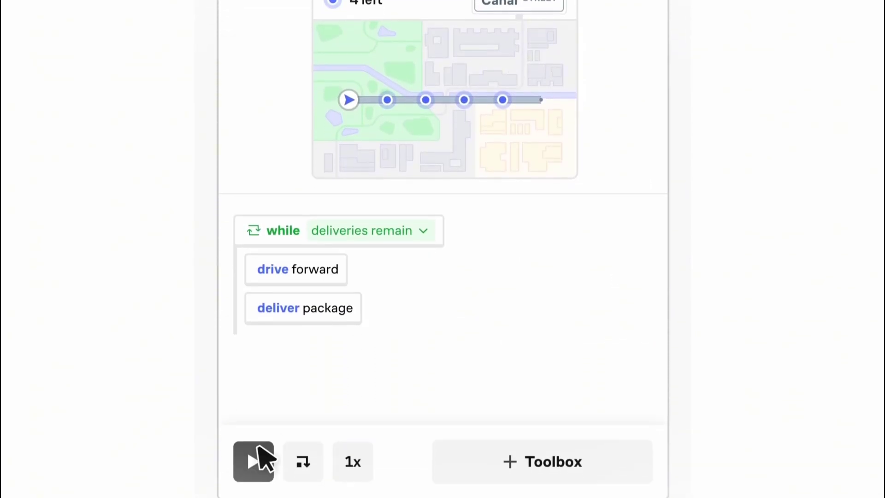
pyautogui.click(258, 459)
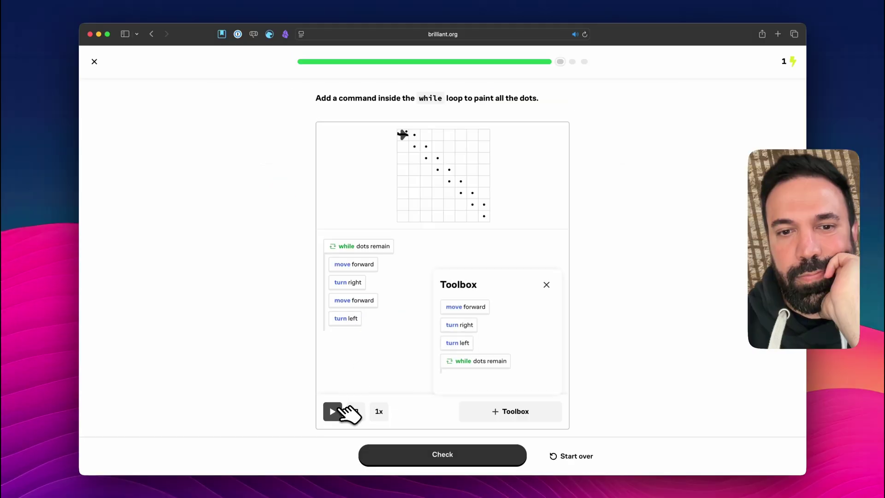
pyautogui.click(332, 412)
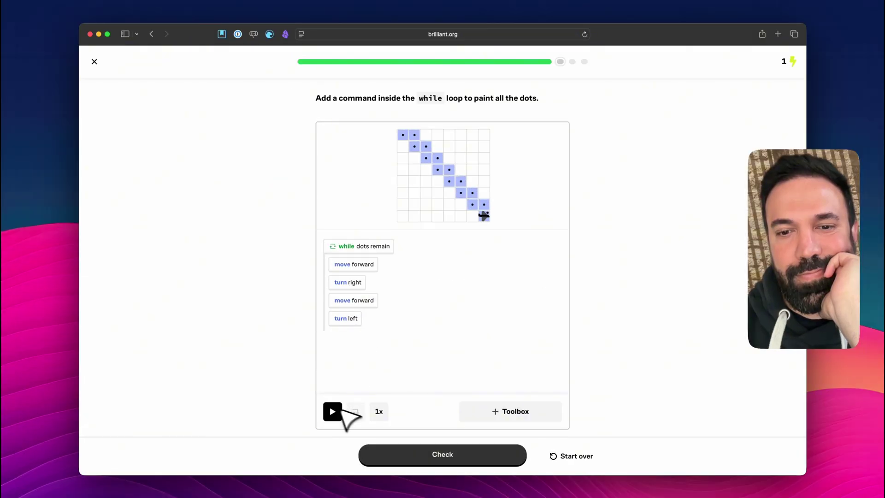
pyautogui.click(429, 455)
pyautogui.click(529, 458)
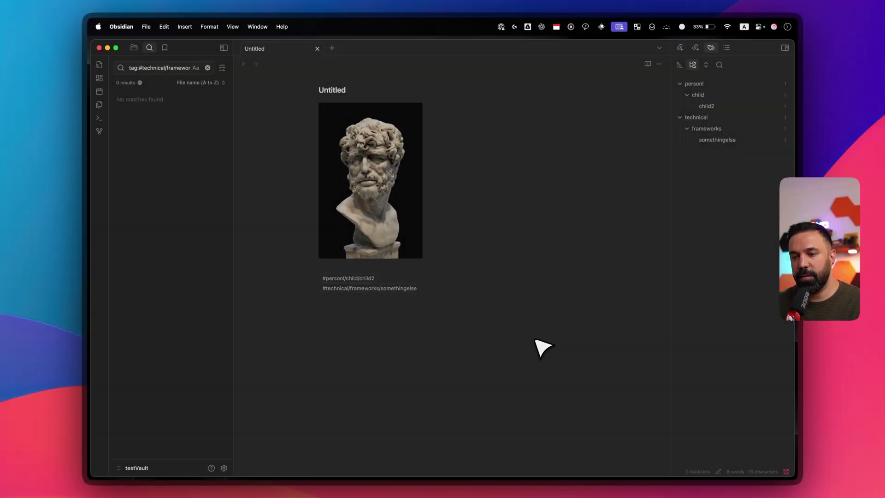
# - Turn on community plugins in the vault settings
pyautogui.click(224, 468)
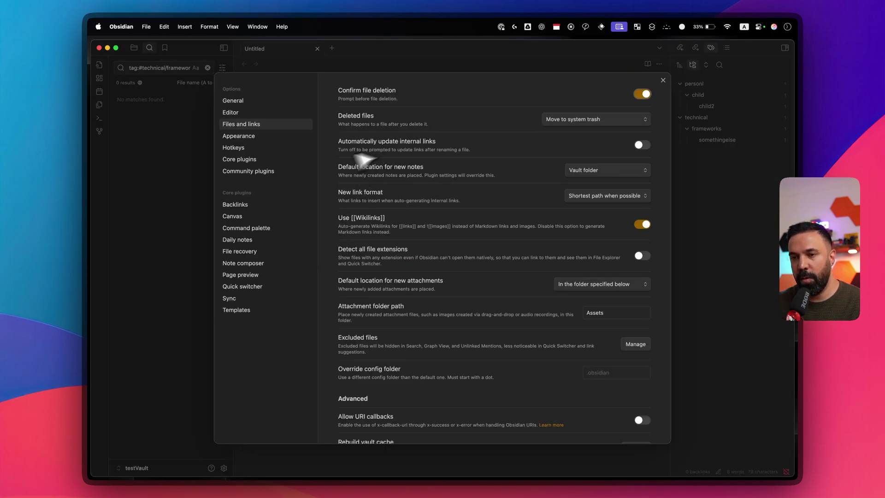
pyautogui.click(275, 172)
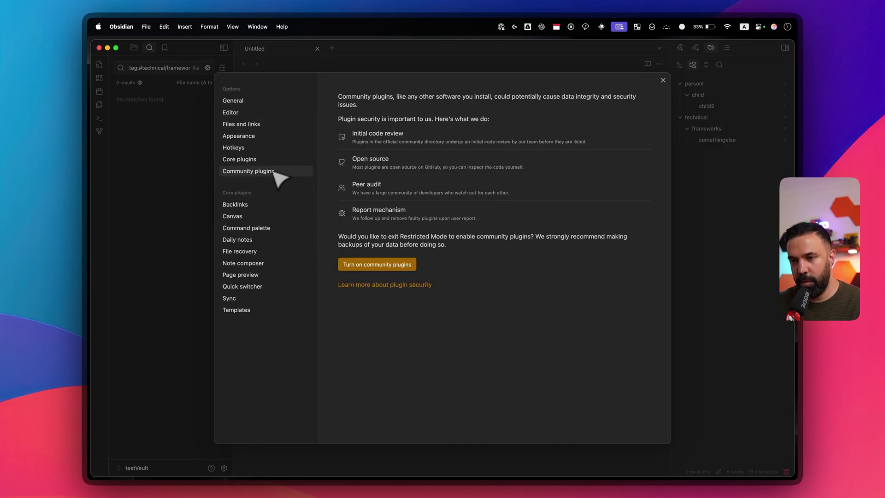
pyautogui.click(358, 263)
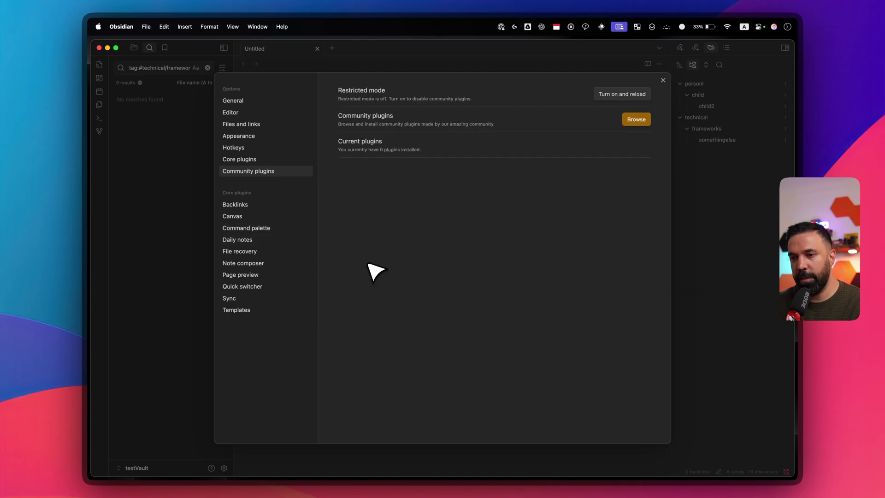
# - Search 'file explorer +', install and enable File Explorer++, and close Settings
pyautogui.click(639, 120)
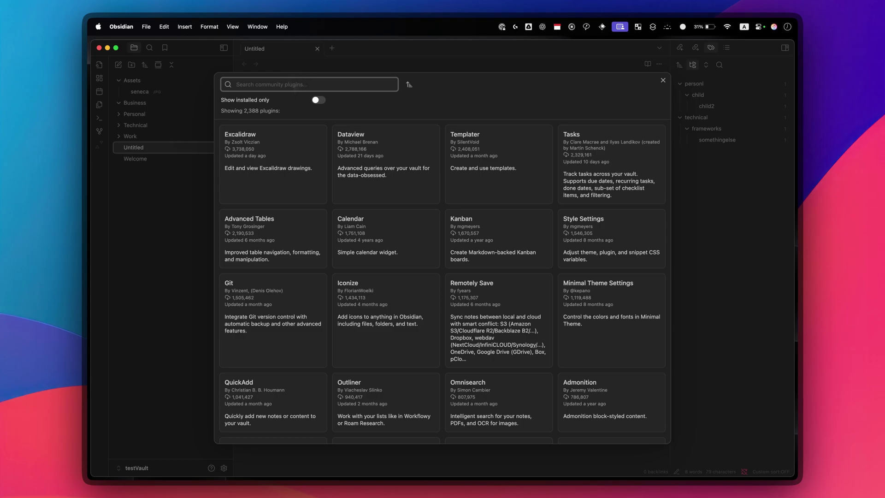
pyautogui.write('file explo')
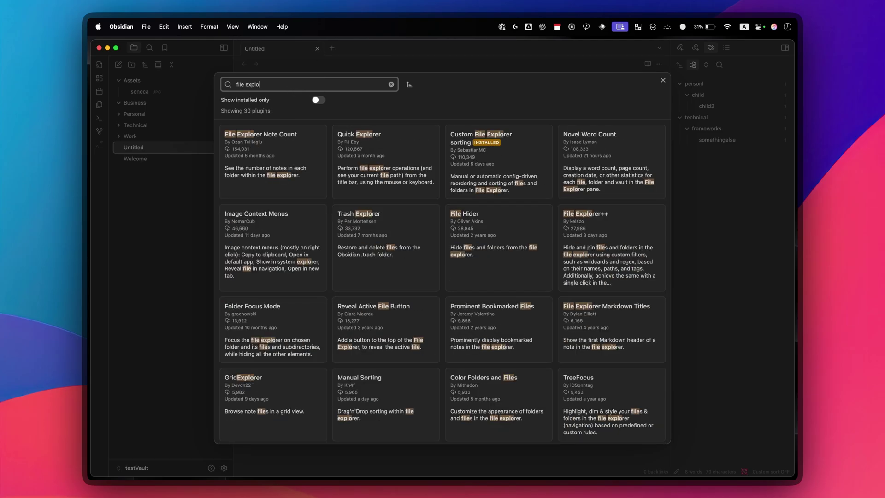
pyautogui.write('rer ++')
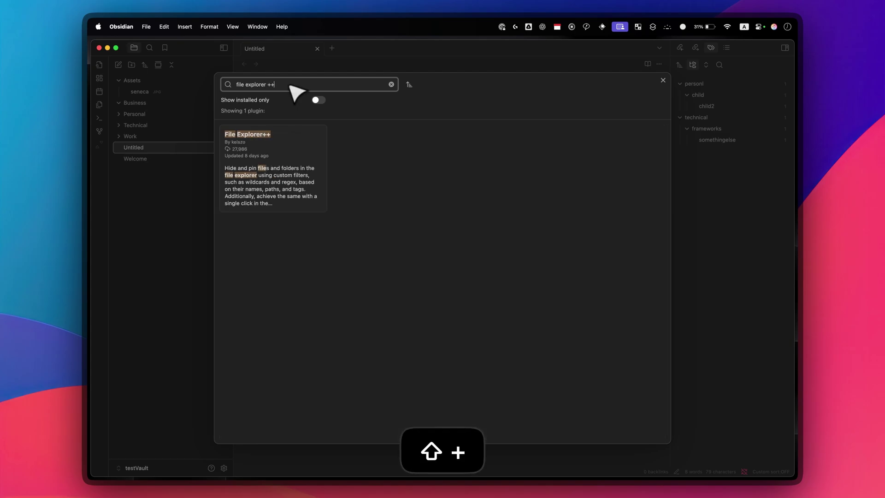
pyautogui.click(253, 142)
pyautogui.click(371, 207)
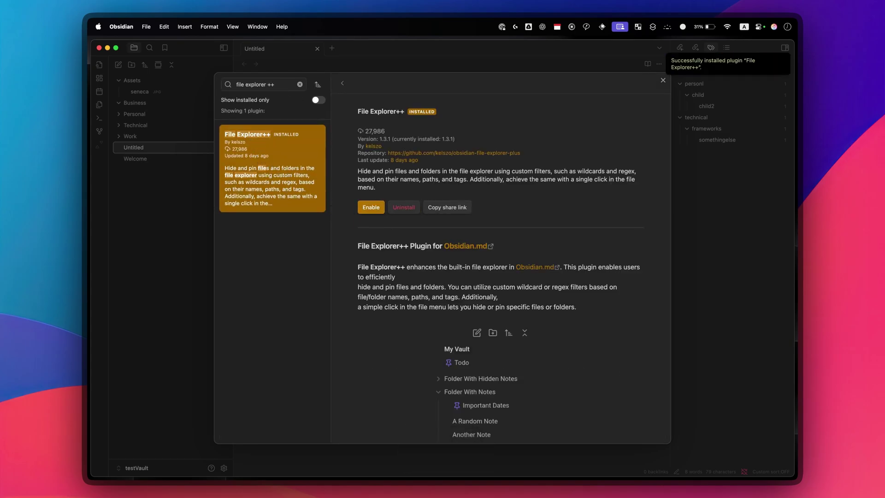
pyautogui.click(371, 207)
pyautogui.click(189, 222)
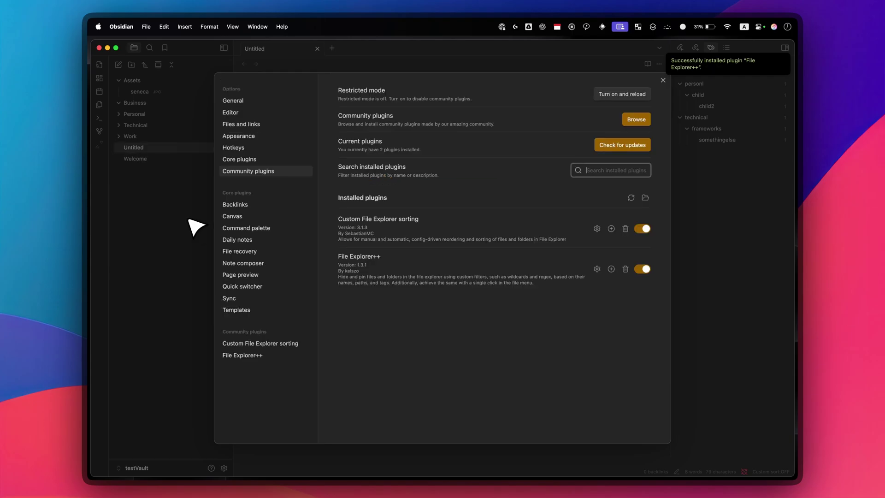
pyautogui.click(189, 221)
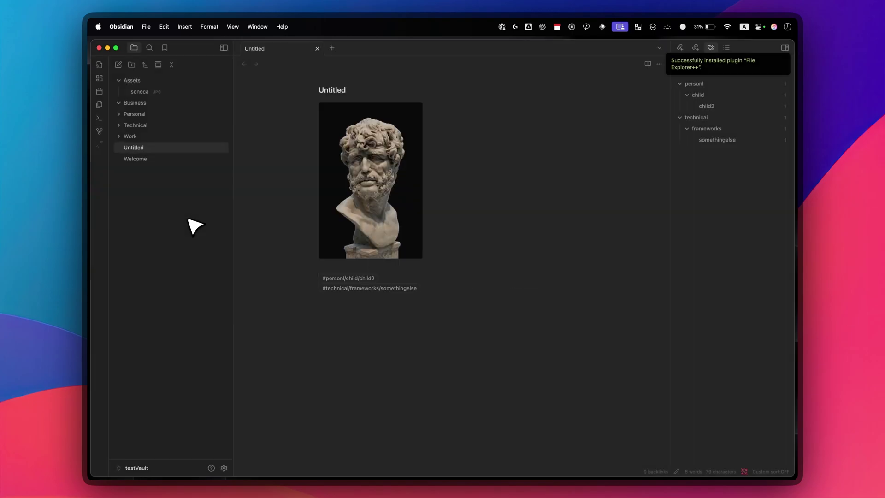
# - Pin the Untitled note in the file list and change its title to 'Main Dashborad'
pyautogui.rightClick(148, 151)
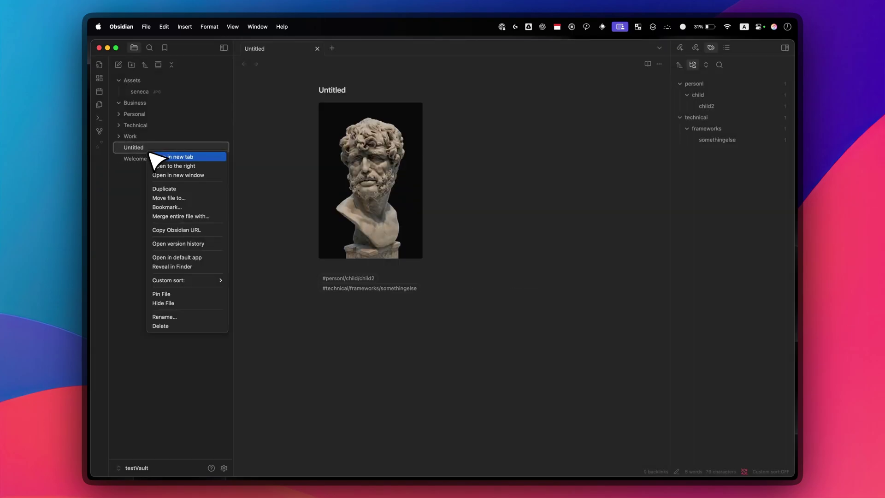
pyautogui.click(174, 293)
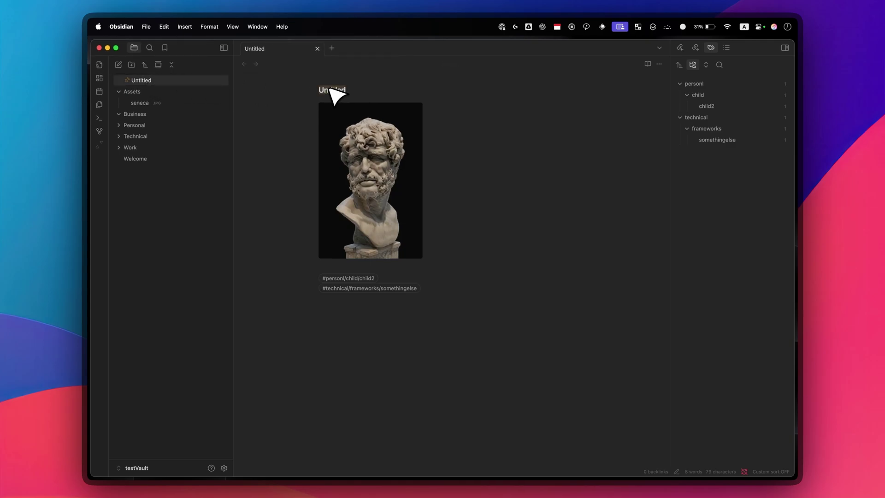
pyautogui.write('Dashborad')
pyautogui.press('super+Left')
pyautogui.write('Main')
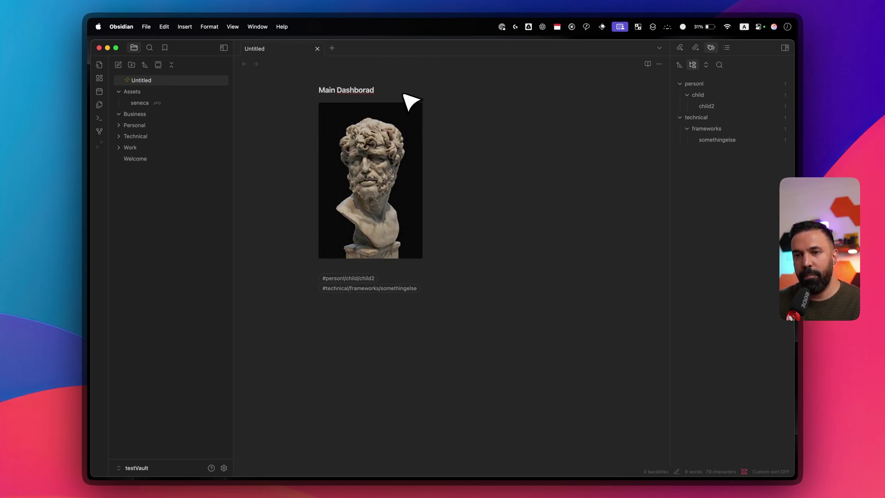
pyautogui.press('Return')
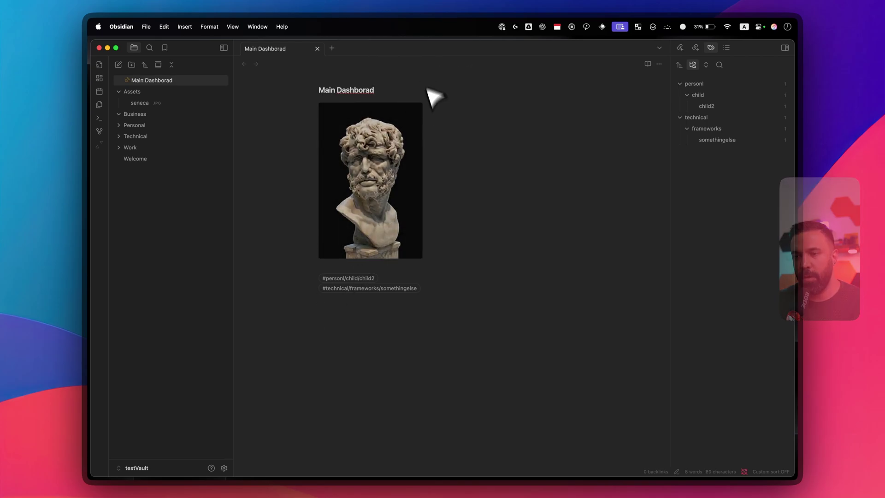
# - Delete the seneca.jpg embed and old tag lines, and add #main/dashboard
pyautogui.click(406, 216)
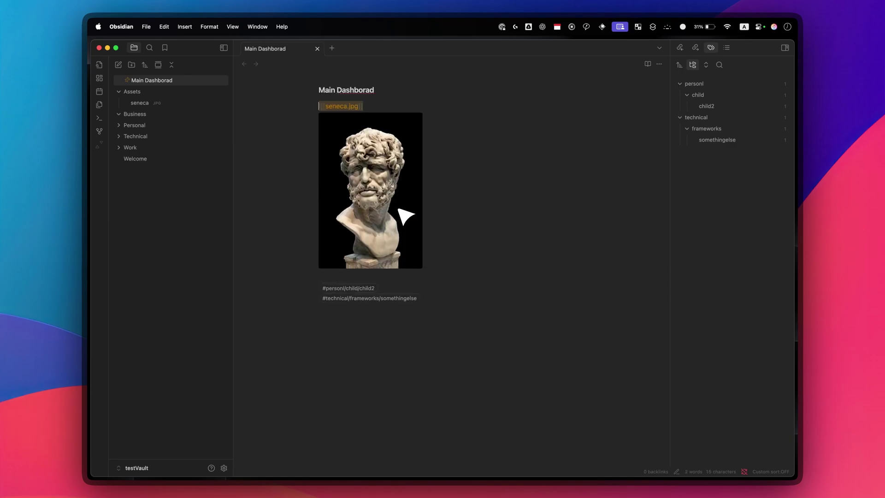
pyautogui.press('BackSpace')
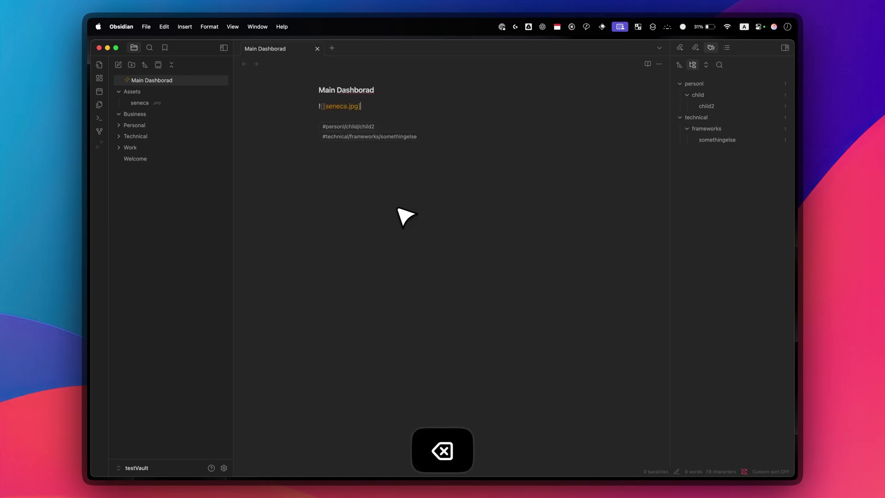
pyautogui.press('super+BackSpace')
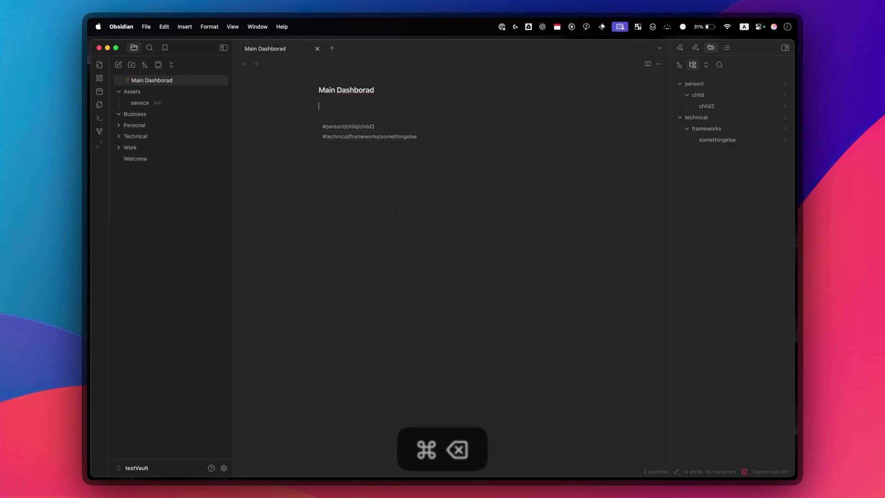
pyautogui.hotkey('shift', 'Down')
pyautogui.hotkey('shift', 'Down')
pyautogui.hotkey('shift', 'Down')
pyautogui.press('BackSpace')
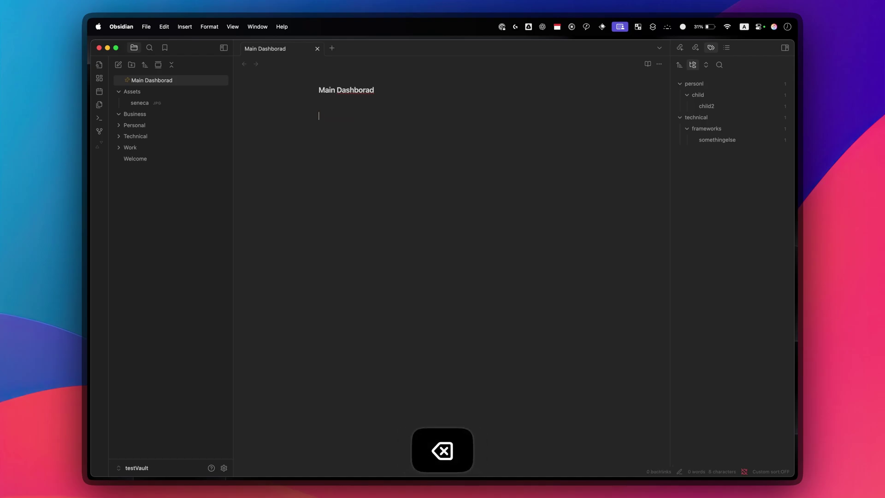
pyautogui.write('#main/dashboard')
pyautogui.press('Return')
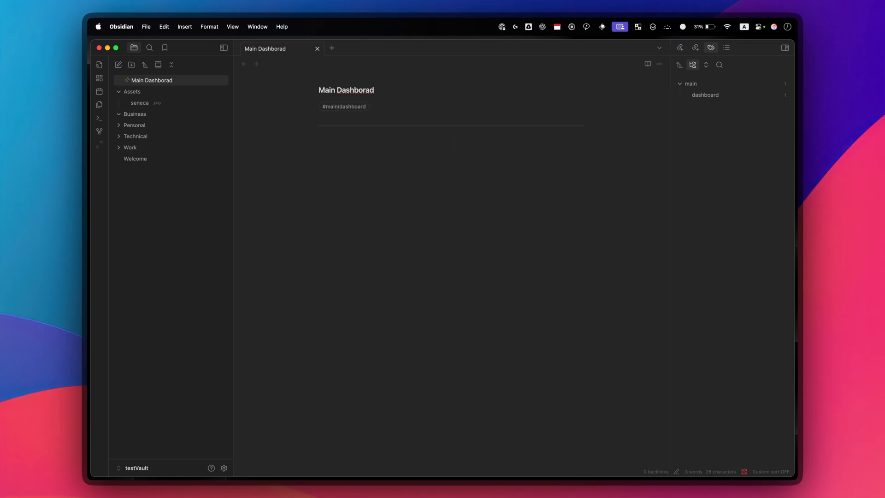
# - Insert a [[Welcome]] link from the suggestions and add an empty line above it
pyautogui.write('[[')
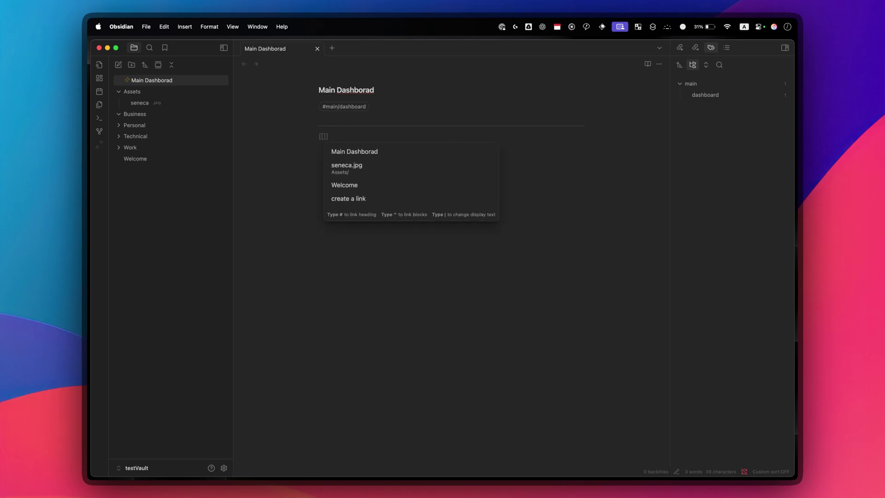
pyautogui.write('Welco')
pyautogui.press('Return')
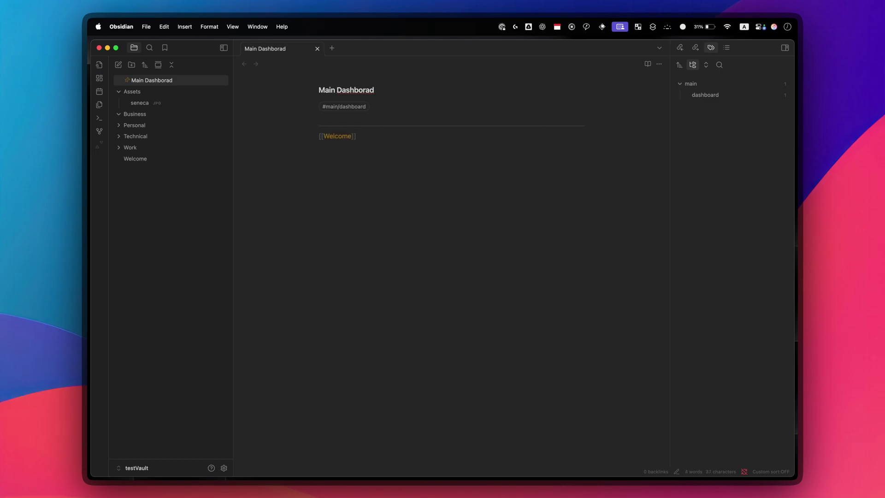
pyautogui.press('Left')
pyautogui.press('Right')
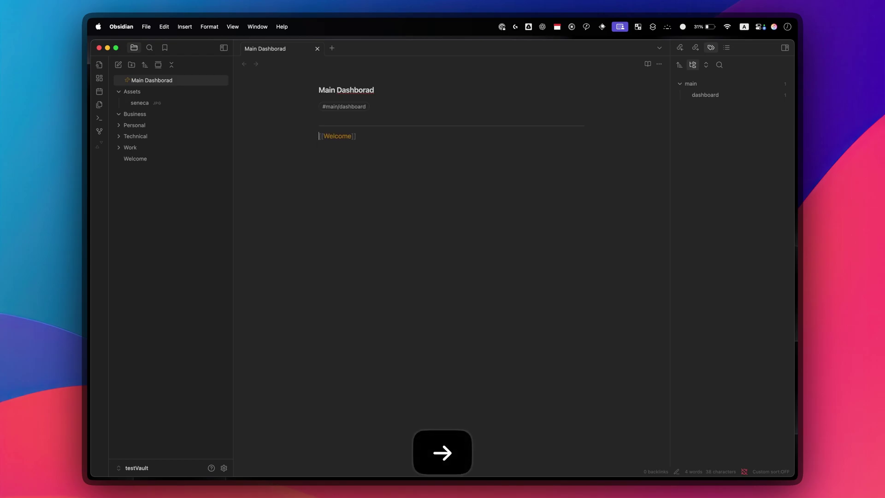
pyautogui.press('Left')
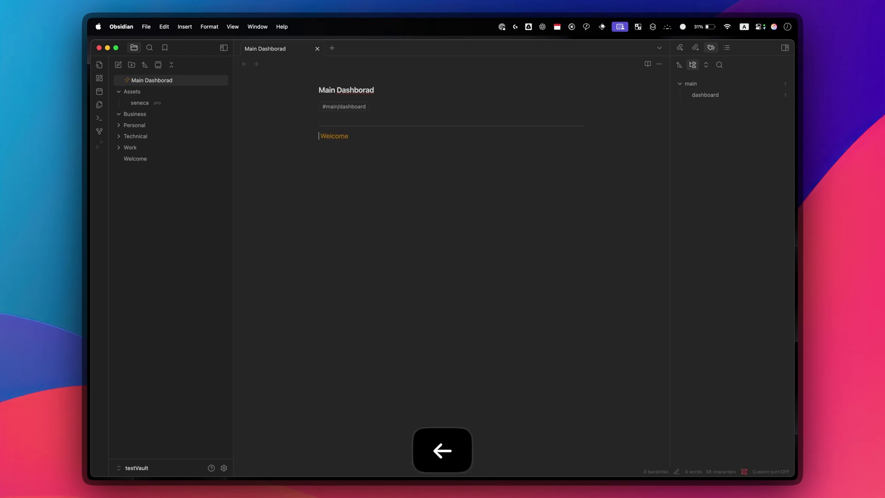
pyautogui.press('Return')
pyautogui.press('Up')
# - Type and correct an 'Important links' heading above the Welcome link
pyautogui.write('#')
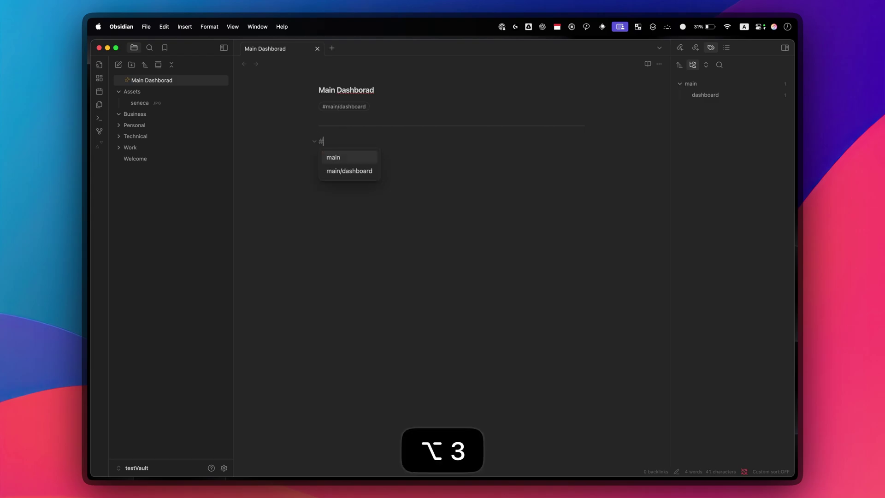
pyautogui.write('Import')
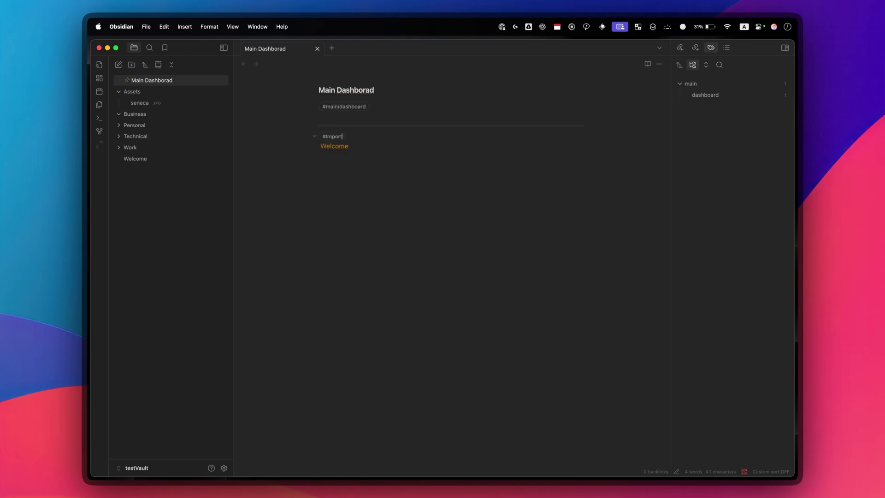
pyautogui.write('ant links')
pyautogui.press('Left')
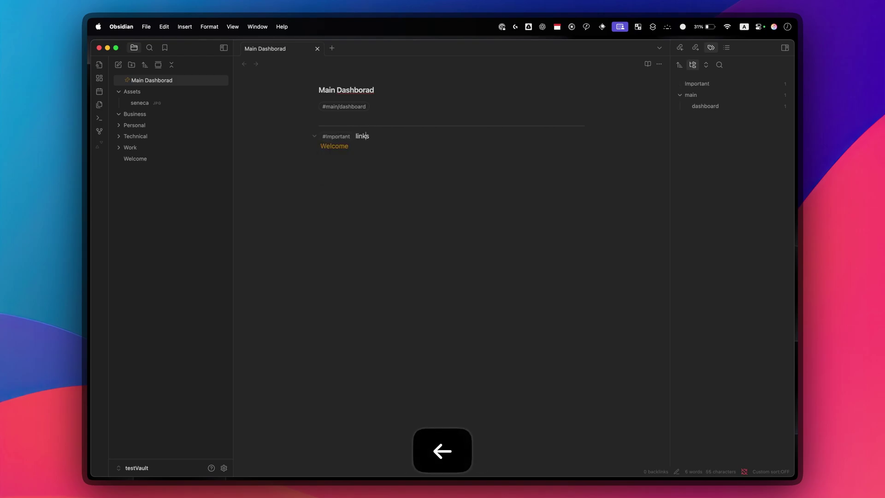
pyautogui.press('cmd+Left')
pyautogui.press('Right')
pyautogui.press('Left')
pyautogui.press('BackSpace')
pyautogui.press('BackSpace')
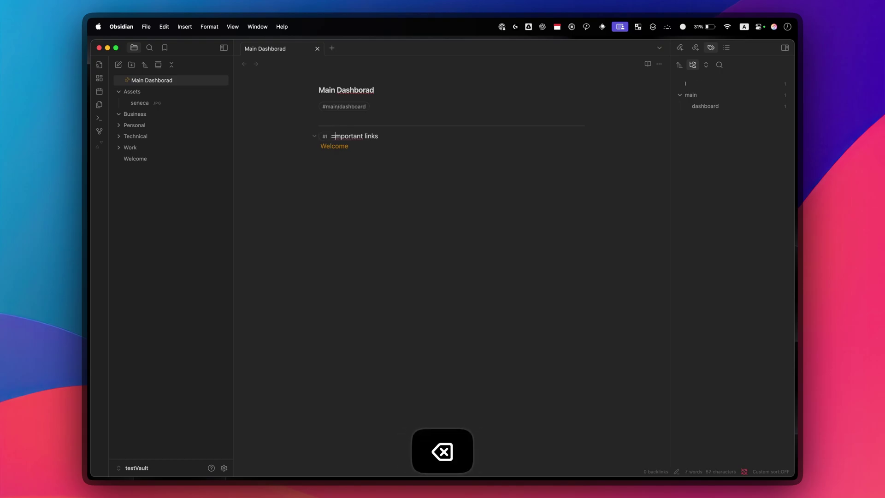
pyautogui.press('Left')
pyautogui.press('Right')
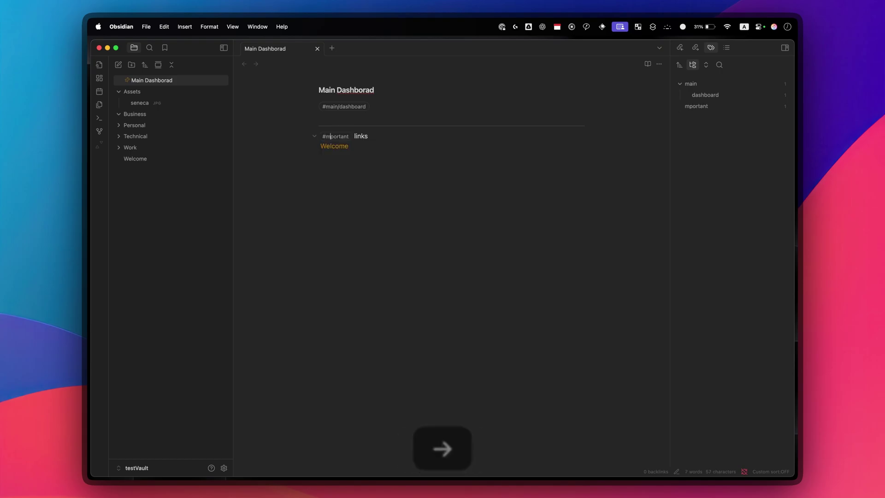
pyautogui.write('I')
pyautogui.press('Left')
pyautogui.press('Down')
pyautogui.press('Down')
pyautogui.press('Down')
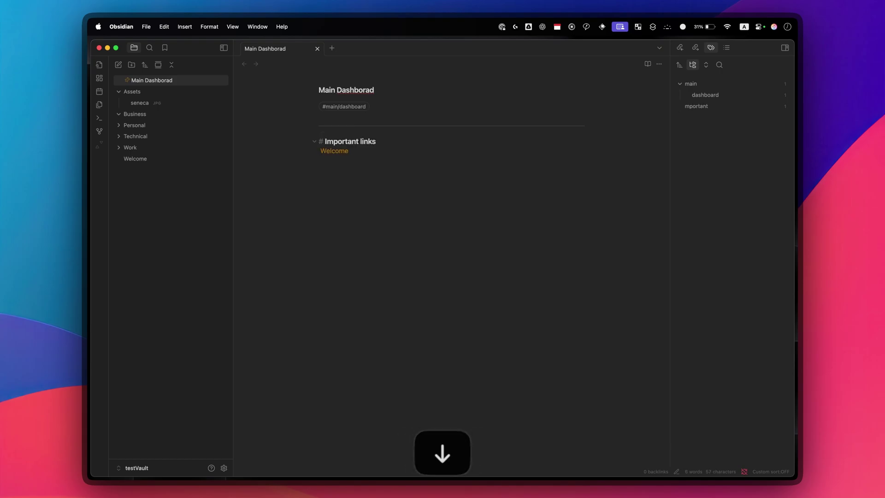
# - Make the Welcome link a bullet and add a --- divider line beneath it
pyautogui.press('Up')
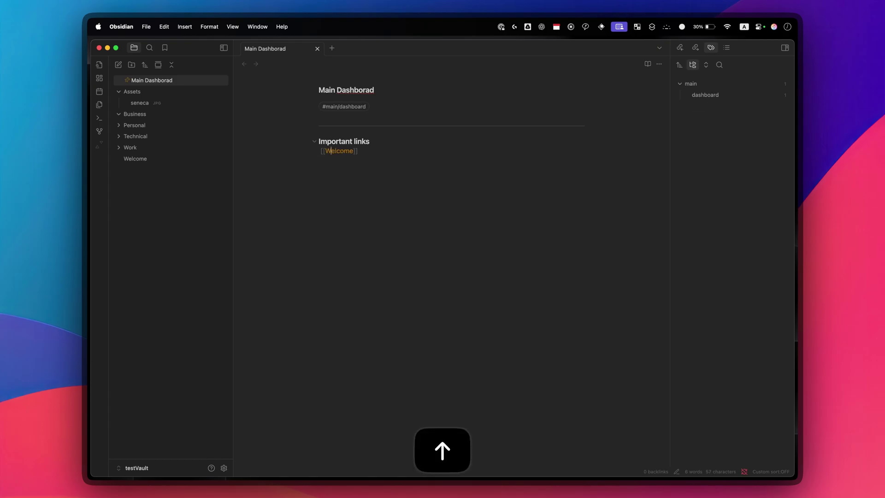
pyautogui.press('super+Left')
pyautogui.press('Down')
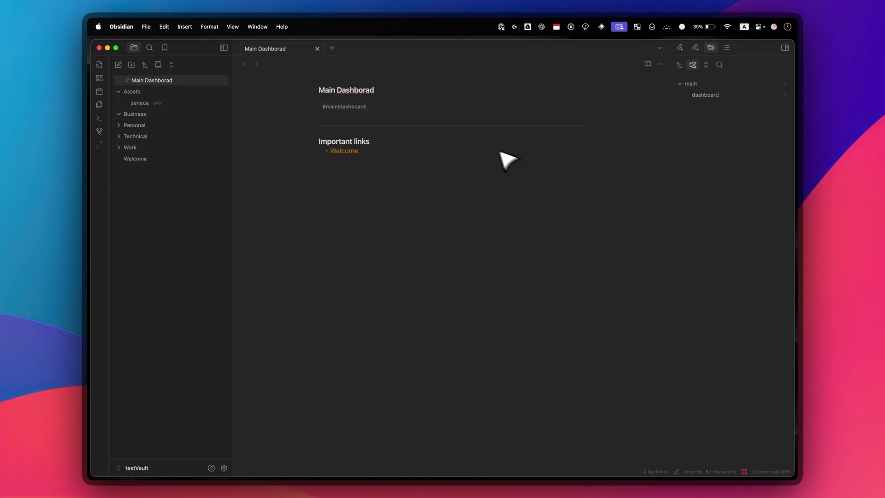
pyautogui.write('---')
pyautogui.press('Return')
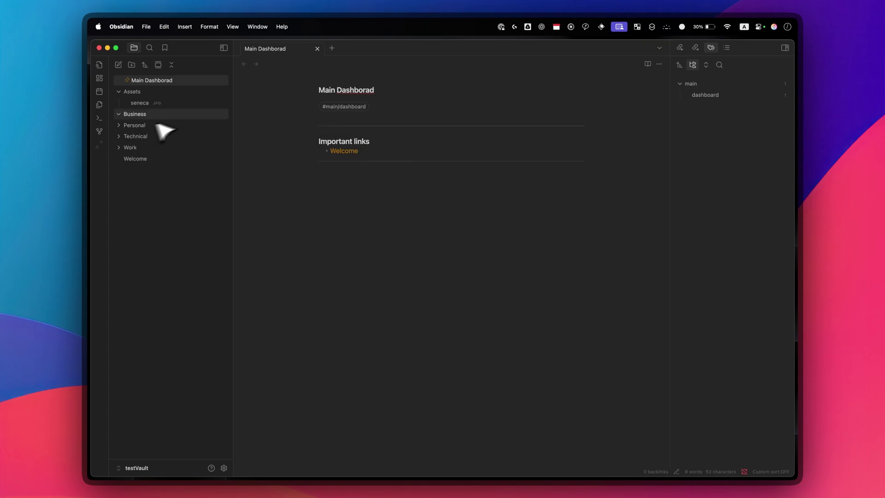
# - Duplicate Main Dashborad, move the copy into the Business folder, and open it
pyautogui.rightClick(148, 82)
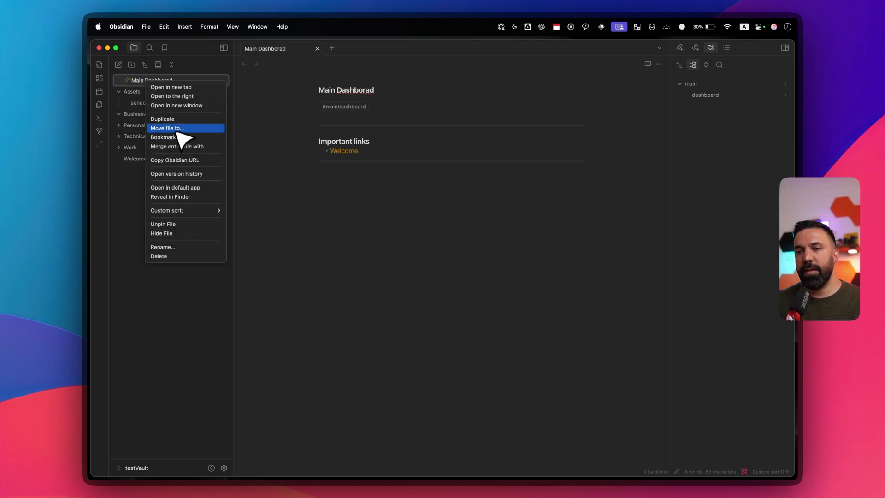
pyautogui.click(171, 119)
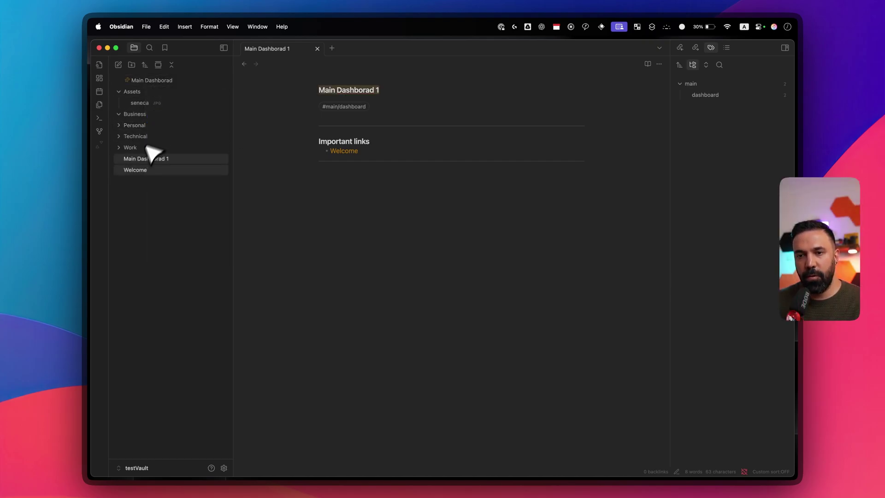
pyautogui.moveTo(150, 159); pyautogui.dragTo(142, 116)
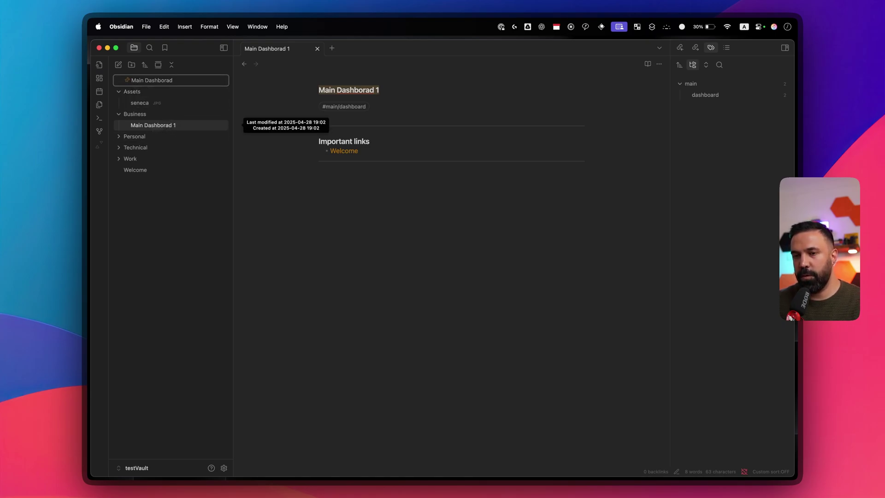
pyautogui.click(150, 125)
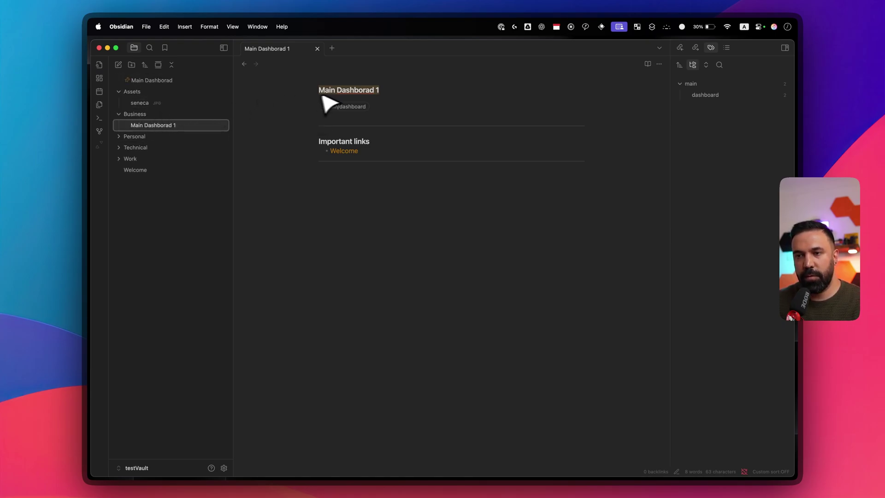
# - Change the copy's title to 'Business Dashboard'
pyautogui.click(385, 92)
pyautogui.press('super+BackSpace')
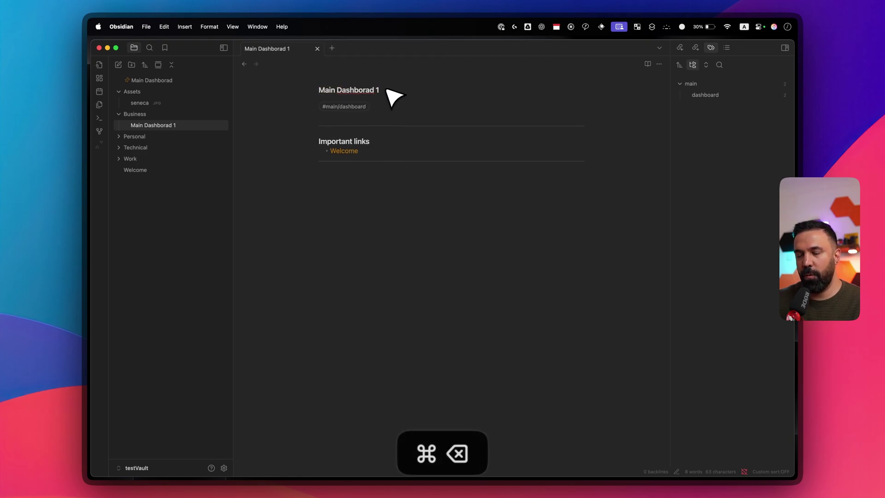
pyautogui.press('super+BackSpace')
pyautogui.write('Business')
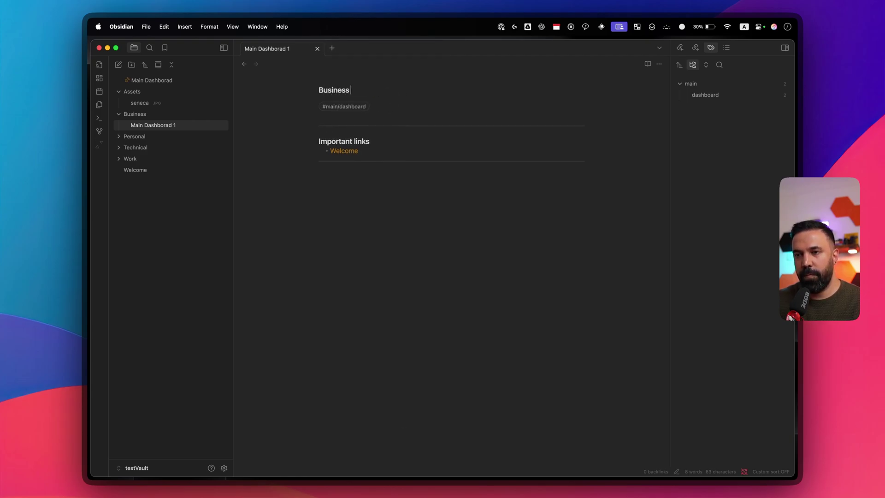
pyautogui.write(' Dashbo')
pyautogui.press('BackSpace')
pyautogui.write('oa')
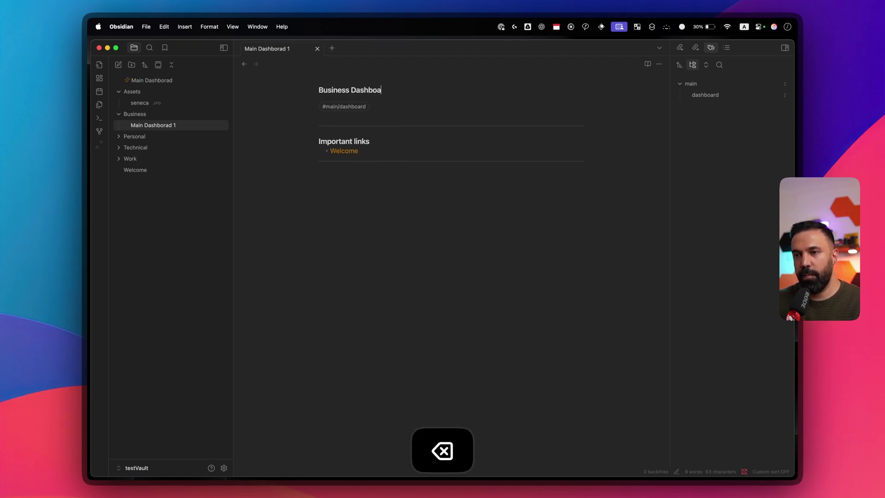
# - Edit the tag from #main/dashboard to #business/dashboard
pyautogui.press('Down')
pyautogui.press('Right')
pyautogui.press('Right')
pyautogui.press('Right')
pyautogui.press('Right')
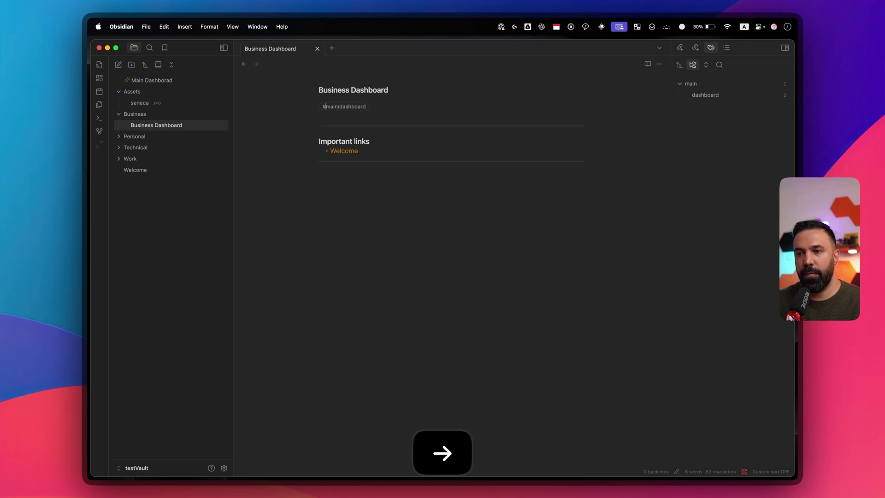
pyautogui.press('Right')
pyautogui.press('Right')
pyautogui.press('BackSpace')
pyautogui.press('BackSpace')
pyautogui.press('BackSpace')
pyautogui.press('BackSpace')
pyautogui.press('BackSpace')
pyautogui.write('busine')
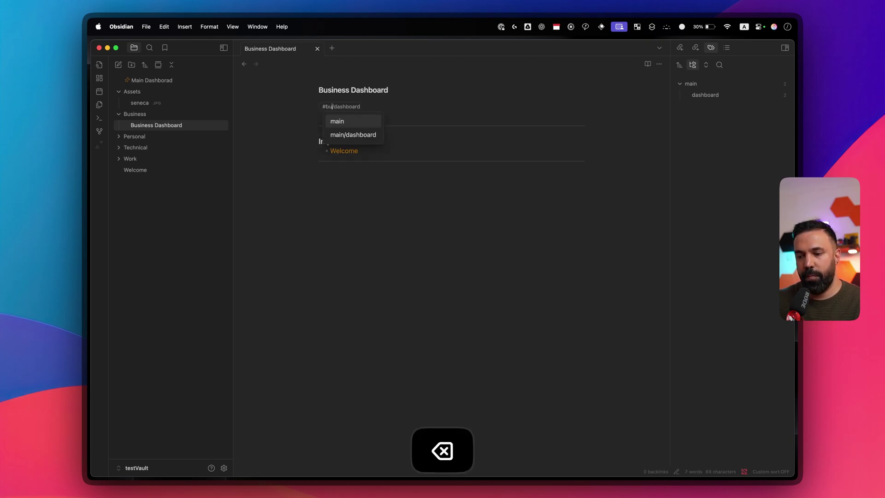
pyautogui.write('ss/')
pyautogui.press('Down')
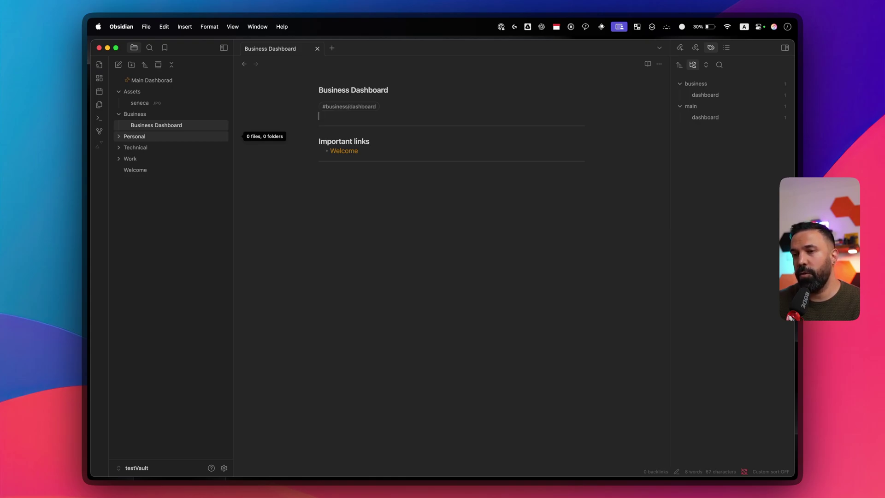
pyautogui.click(348, 255)
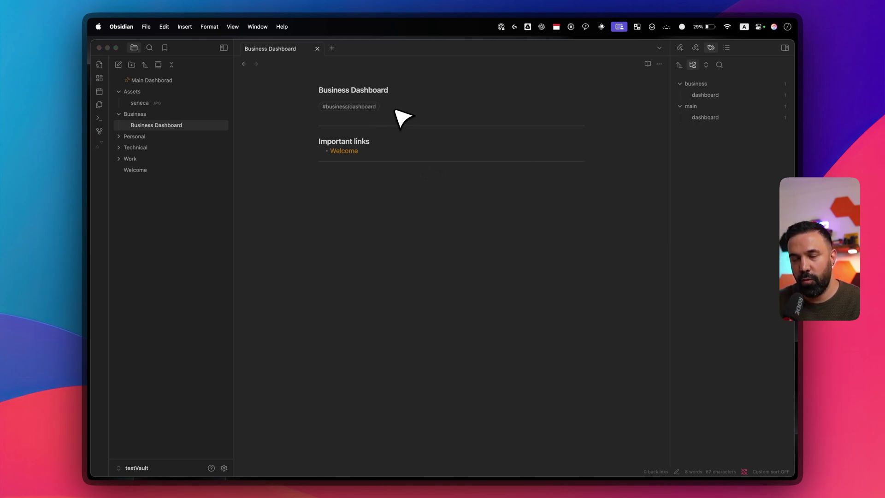
pyautogui.click(398, 90)
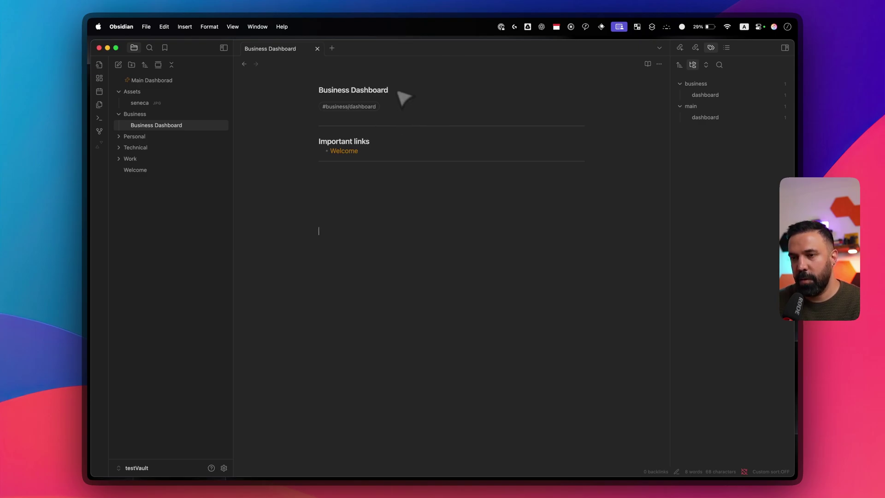
# - Create a new note titled 'Title' with a tags property
pyautogui.press('super+n')
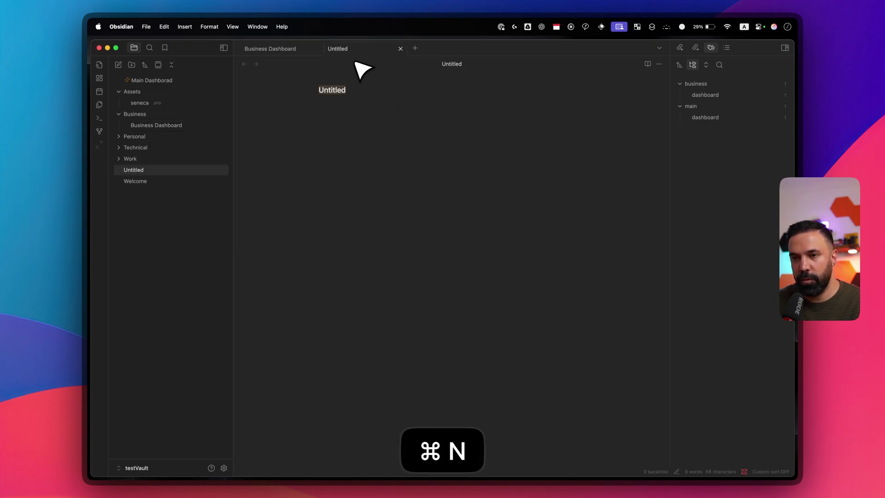
pyautogui.write('Tit')
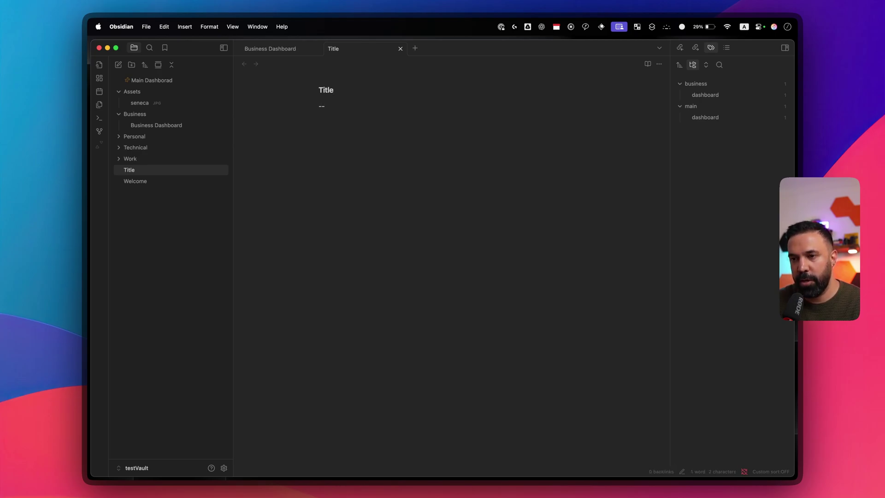
pyautogui.write('-')
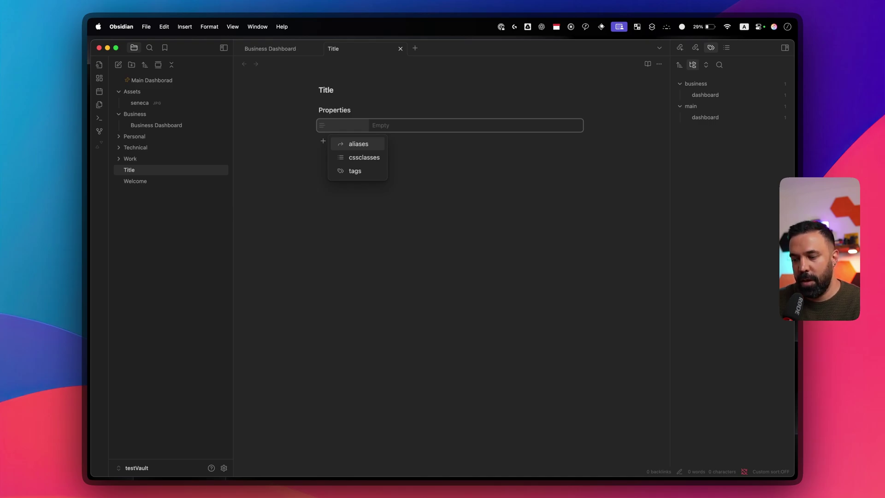
pyautogui.press('Down')
pyautogui.press('Down')
pyautogui.press('Down')
pyautogui.press('Up')
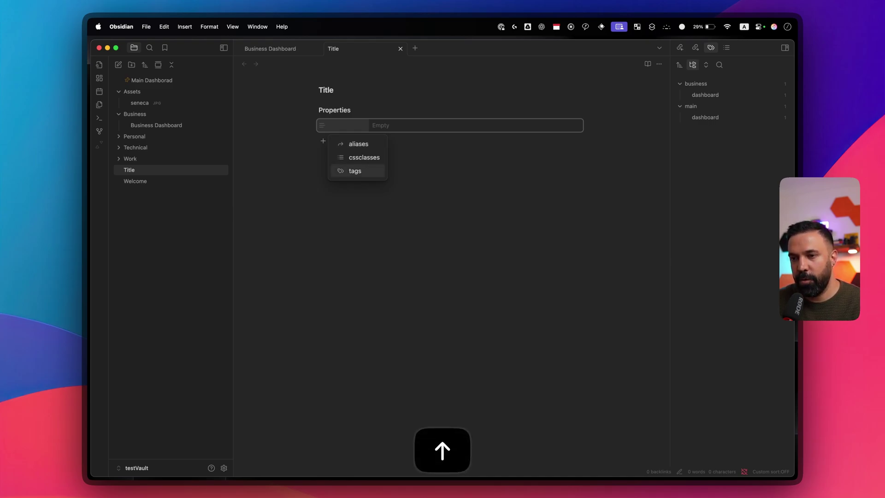
pyautogui.press('Return')
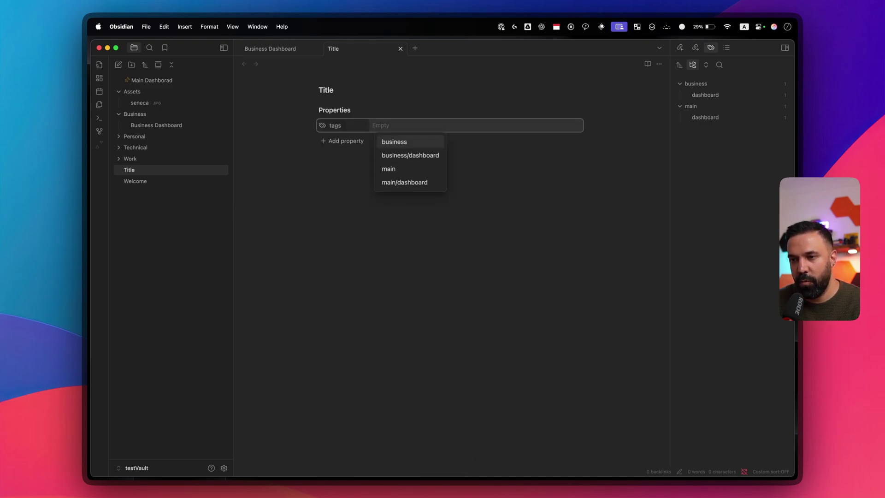
# - Add main, business and business/dashboard tags, then return to the Business Dashboard note
pyautogui.press('Down')
pyautogui.press('Down')
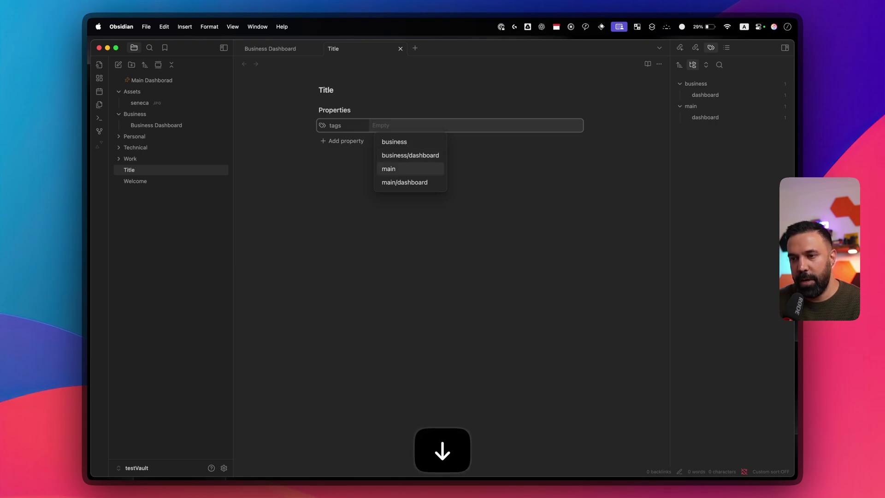
pyautogui.press('Return')
pyautogui.press('Return')
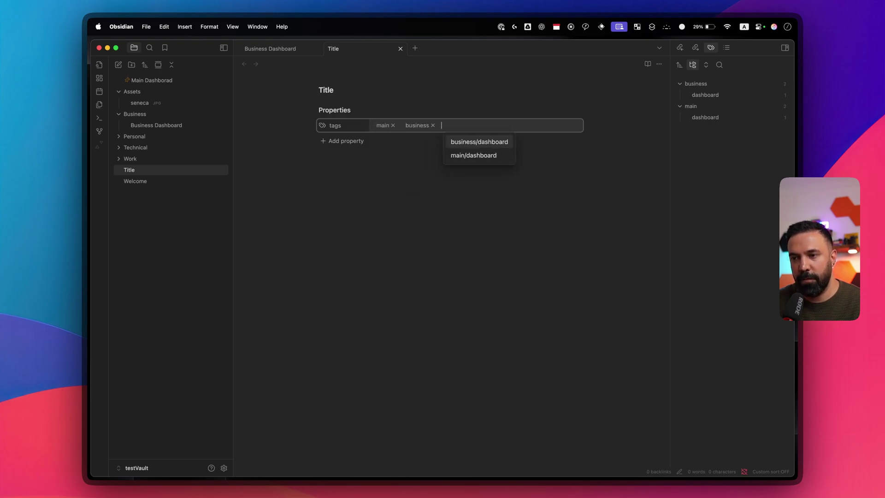
pyautogui.press('Return')
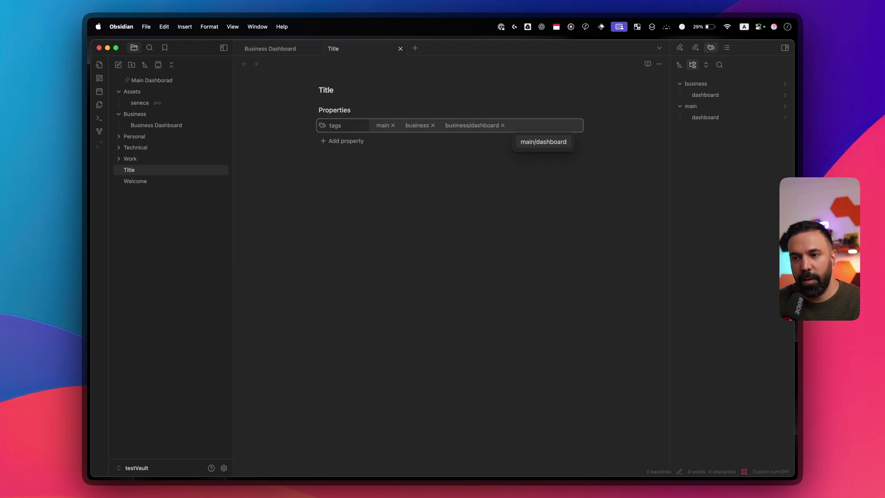
pyautogui.click(368, 191)
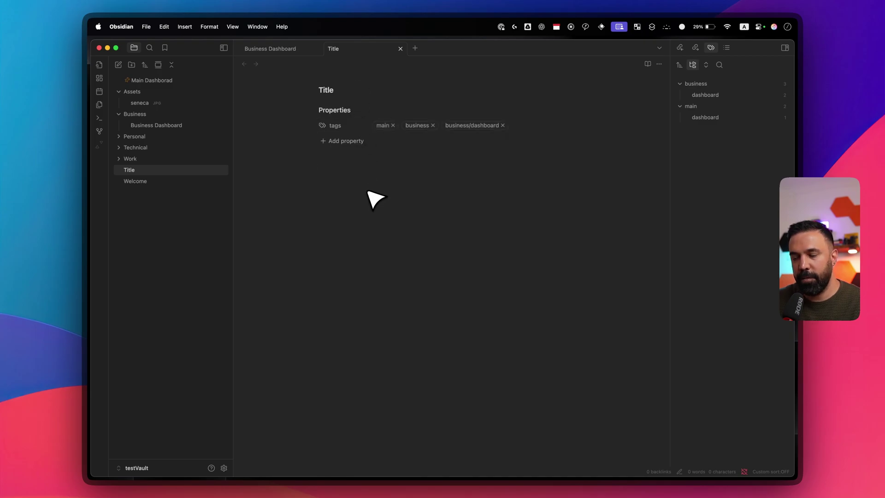
pyautogui.write('---')
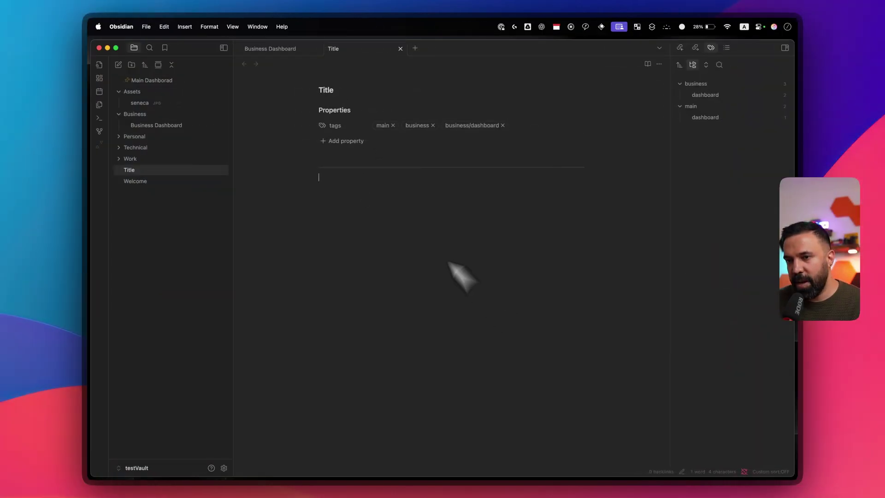
pyautogui.click(272, 48)
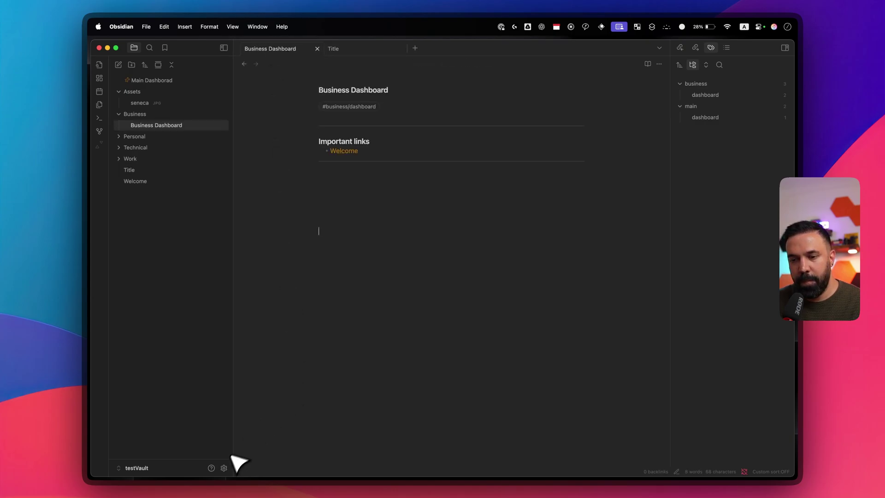
# - Install the Tag Wrangler community plugin, found by searching 'tag wr', then close Settings
pyautogui.click(224, 468)
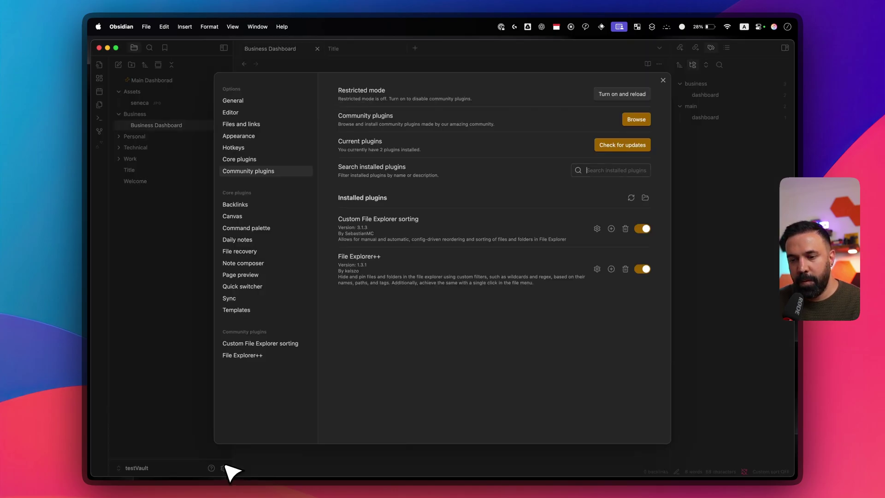
pyautogui.click(635, 120)
pyautogui.write('ta')
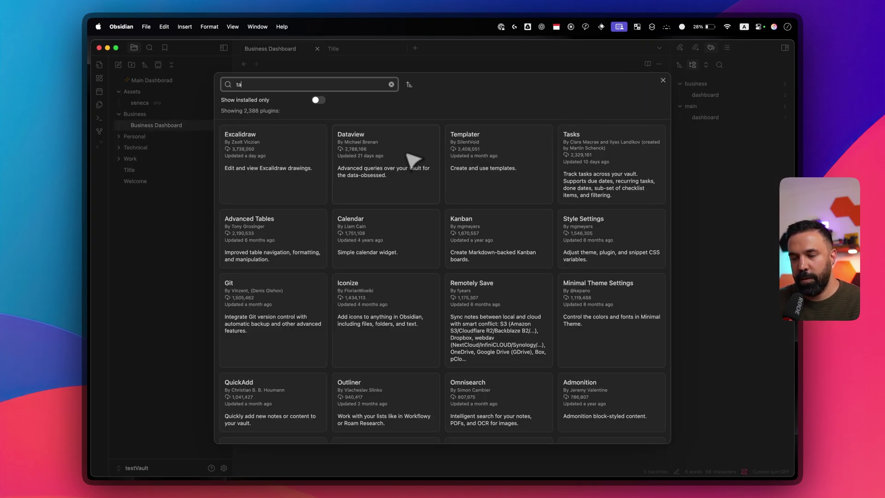
pyautogui.write('g wr')
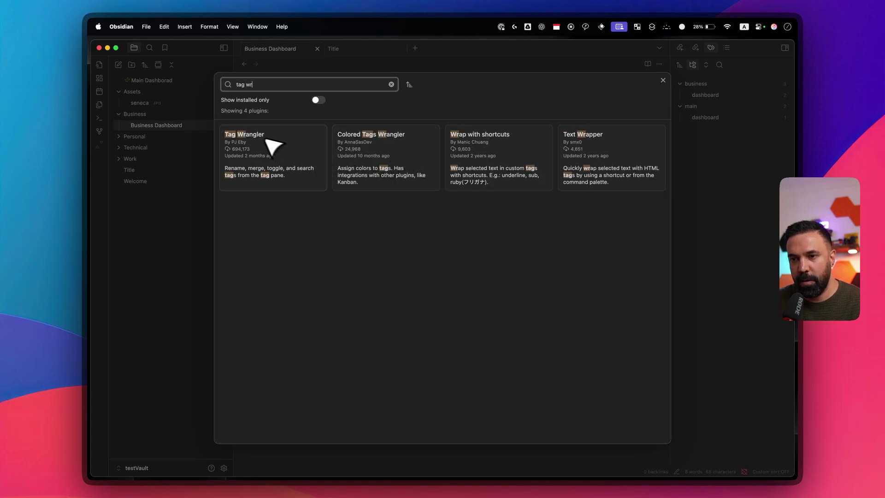
pyautogui.click(266, 140)
pyautogui.click(366, 191)
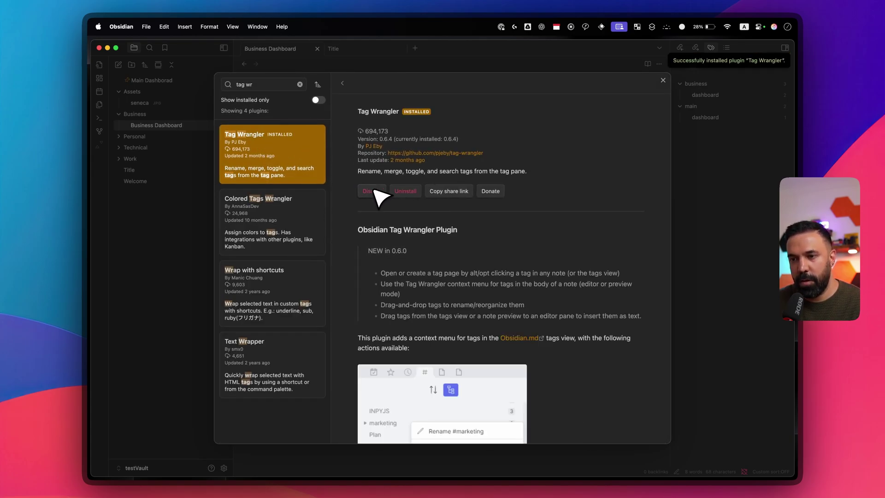
pyautogui.click(735, 219)
pyautogui.click(736, 219)
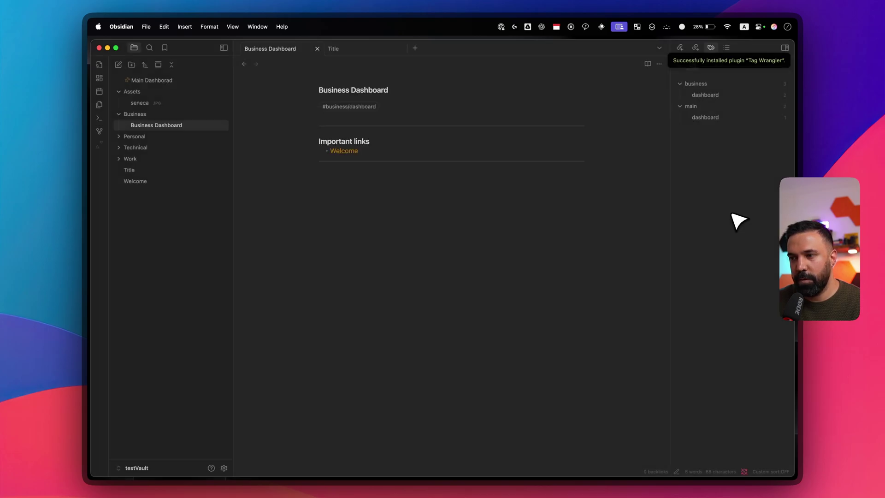
# - Search notes tagged #business/dashboard and create a tag page for the main tag
pyautogui.rightClick(705, 96)
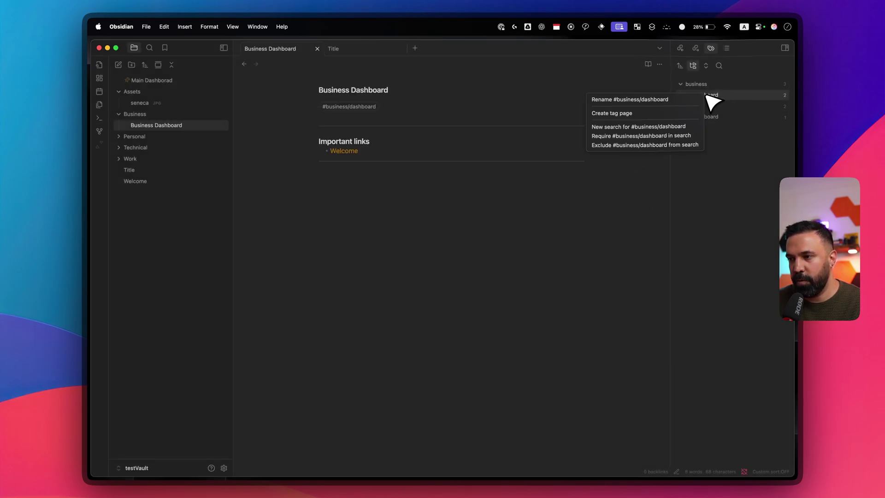
pyautogui.click(643, 128)
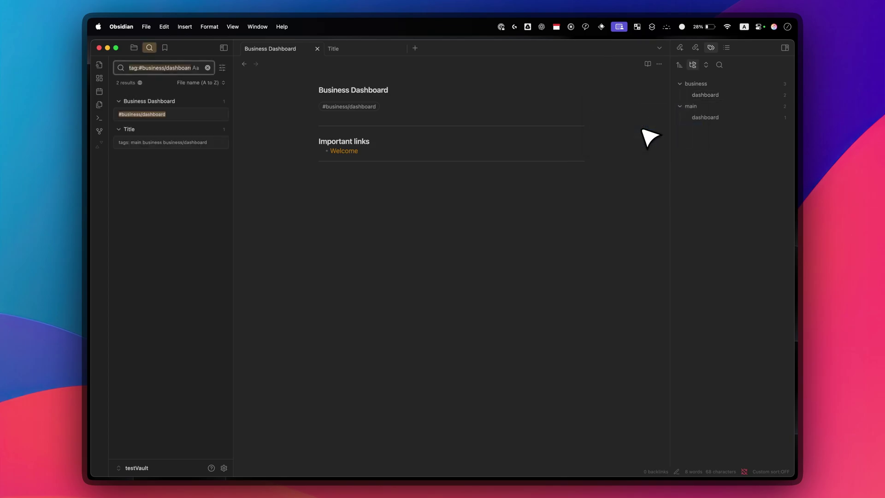
pyautogui.rightClick(700, 111)
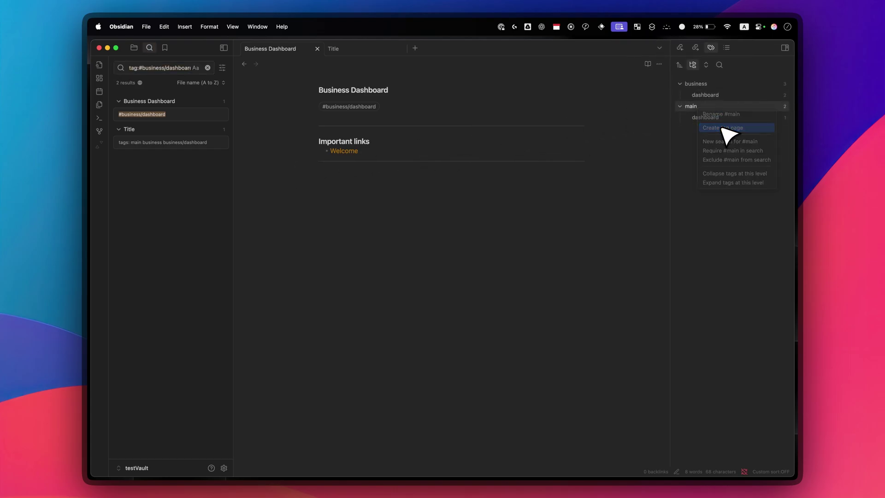
pyautogui.click(729, 129)
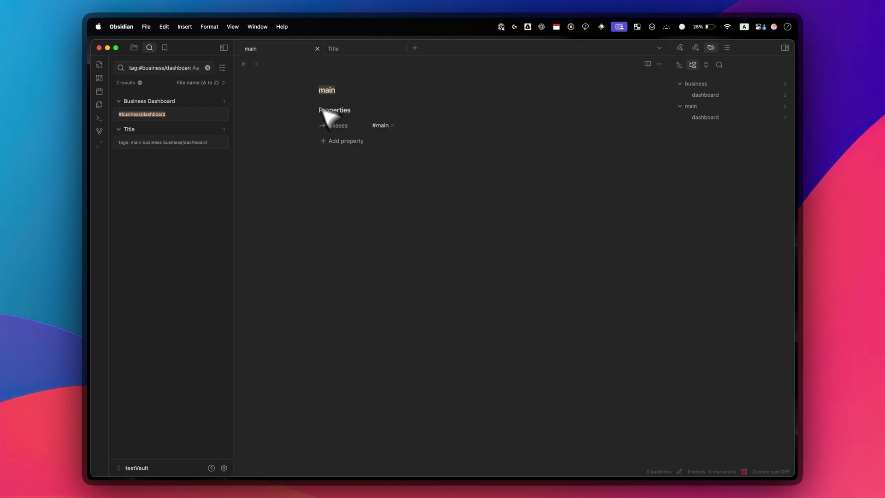
pyautogui.press('Return')
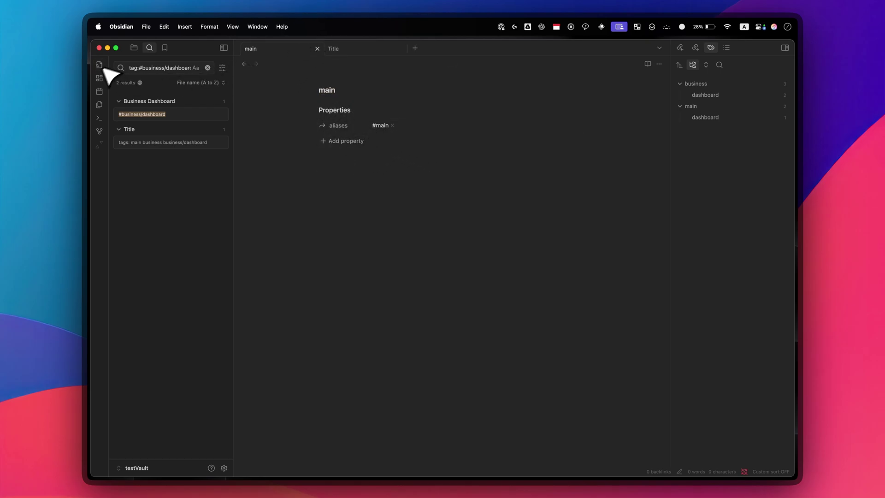
# - Delete the main note from the vault's file tree
pyautogui.click(134, 48)
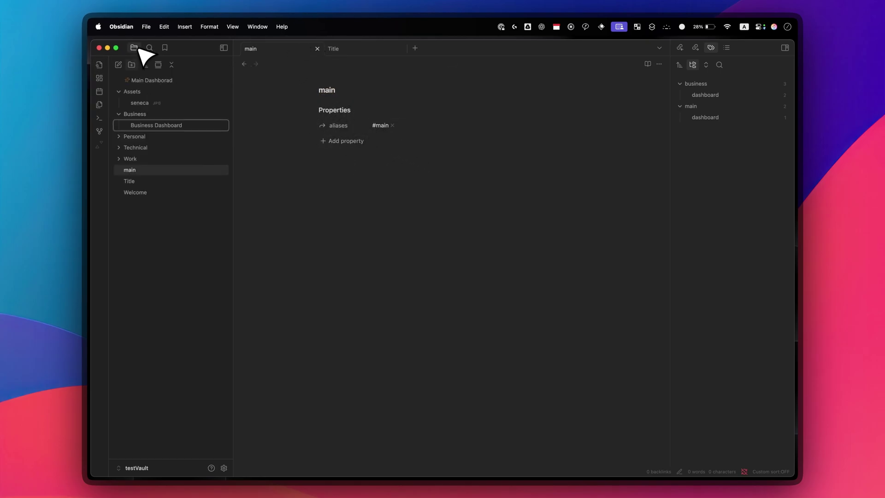
pyautogui.rightClick(147, 170)
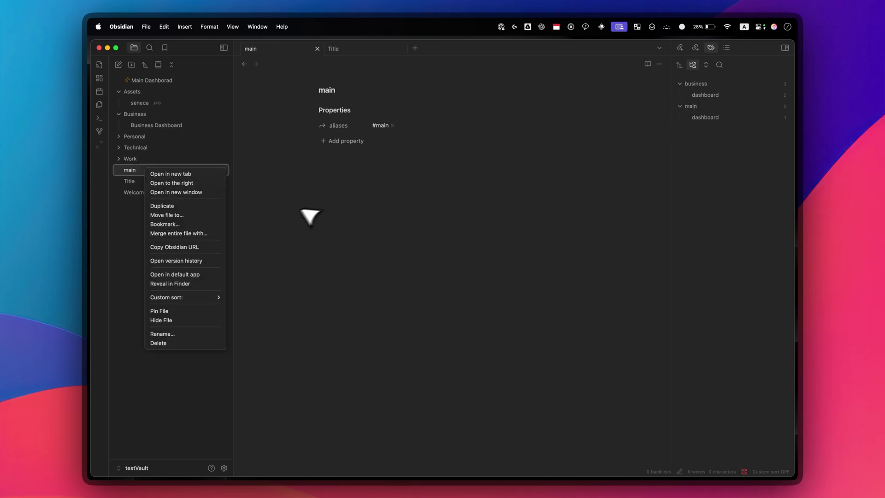
pyautogui.click(161, 320)
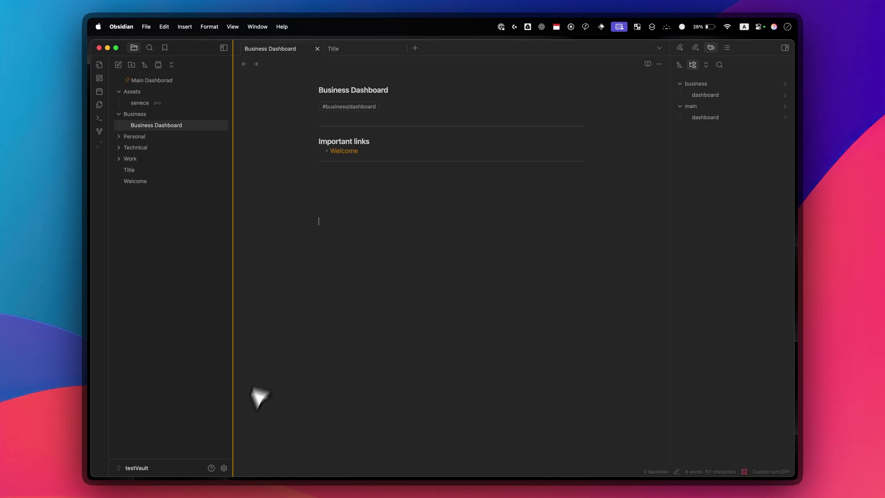
# - Create a new folder named Journal and expand the Personal folder
pyautogui.click(132, 65)
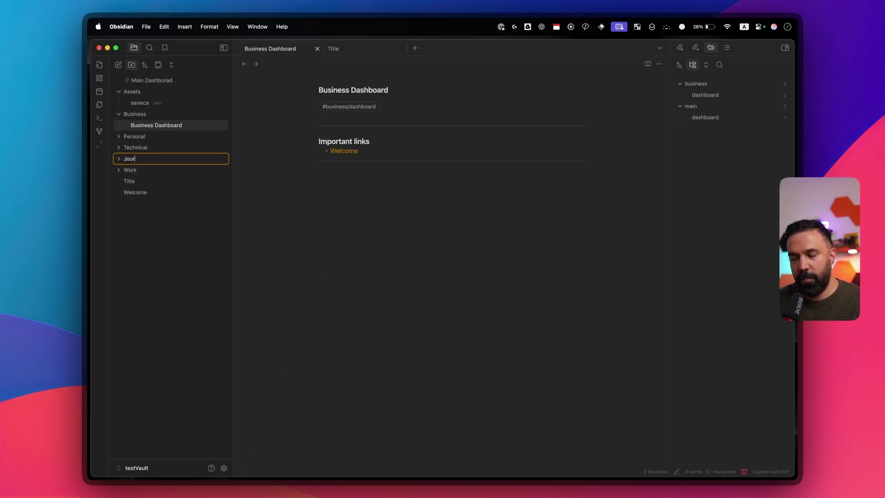
pyautogui.press('Return')
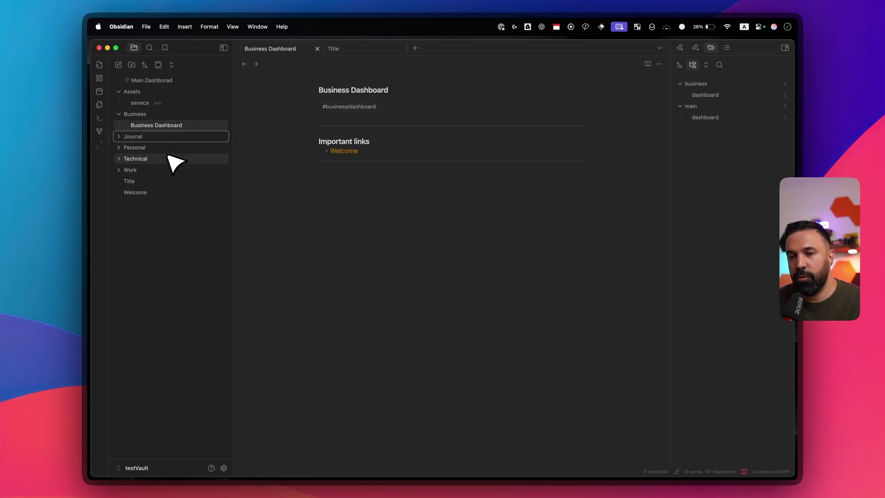
pyautogui.click(119, 148)
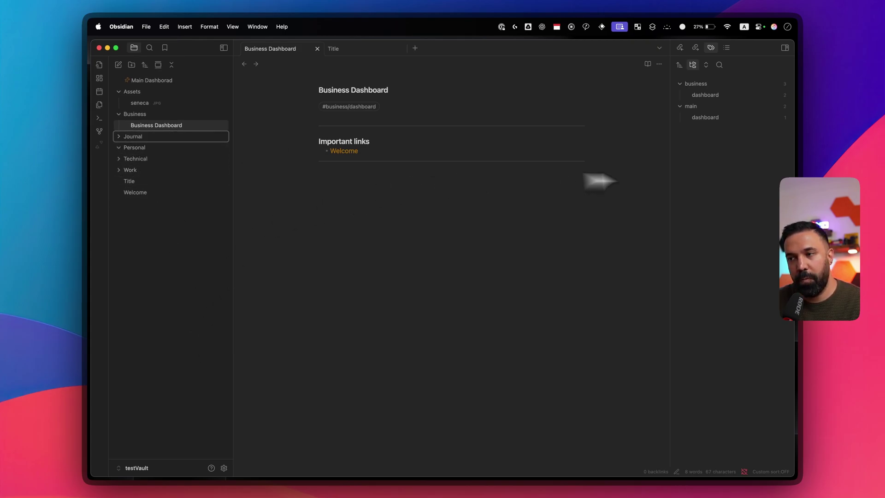
pyautogui.click(699, 158)
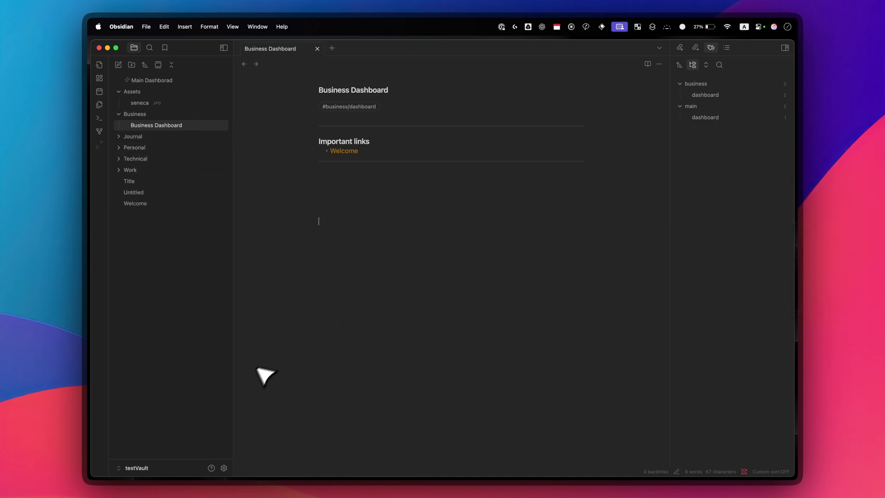
# - Install and enable the Calendar community plugin, then close Settings
pyautogui.click(224, 468)
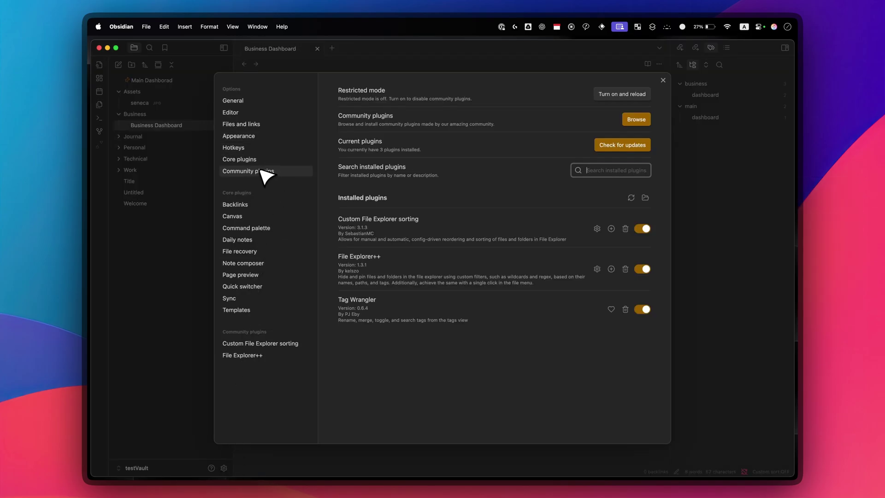
pyautogui.click(636, 120)
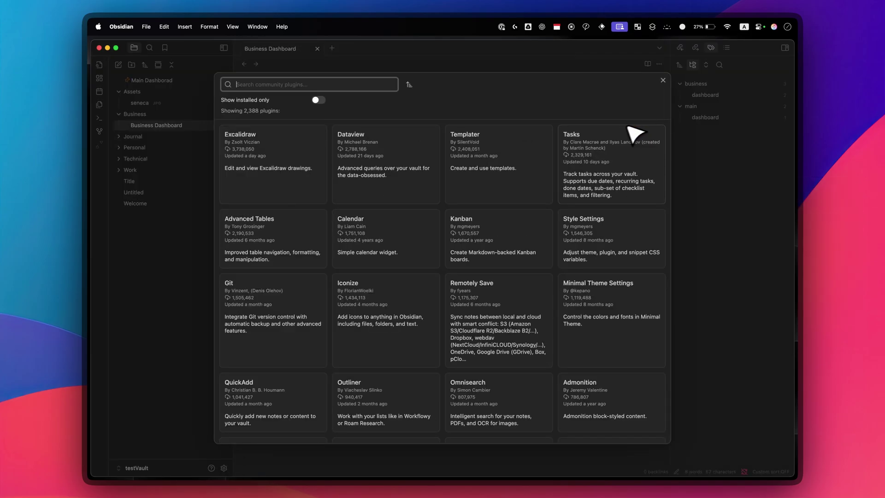
pyautogui.write('calendar')
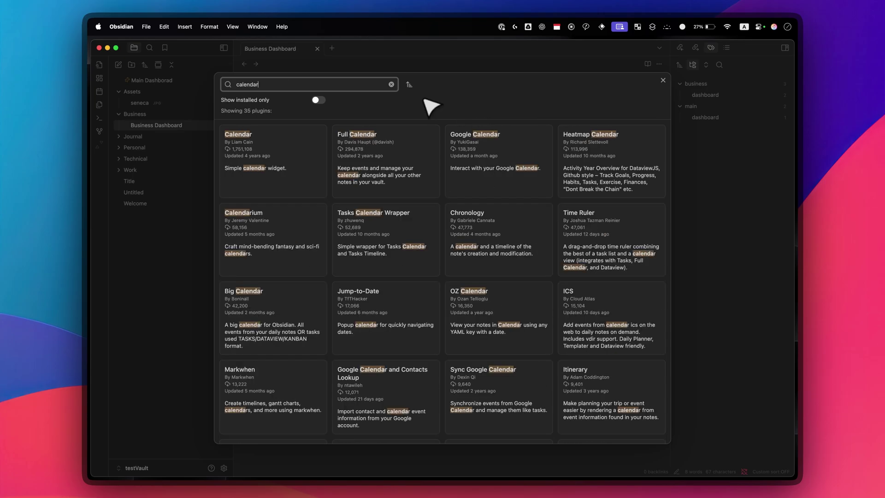
pyautogui.click(310, 155)
pyautogui.click(370, 192)
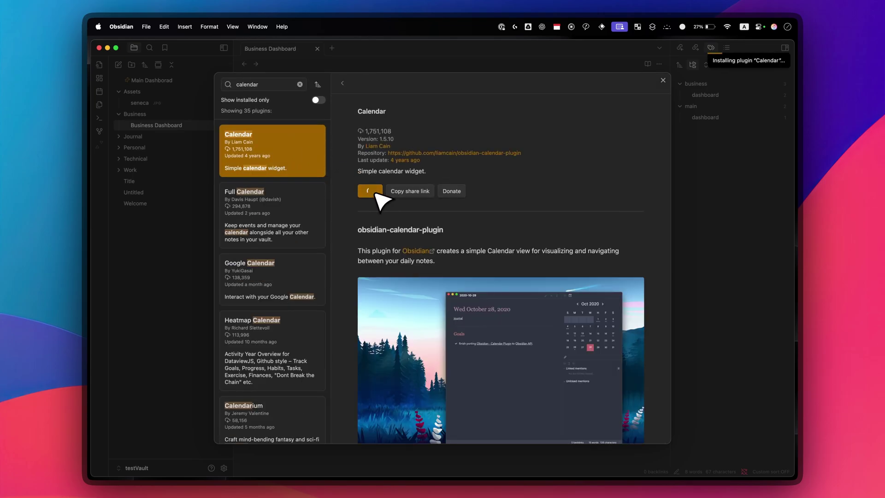
pyautogui.click(371, 191)
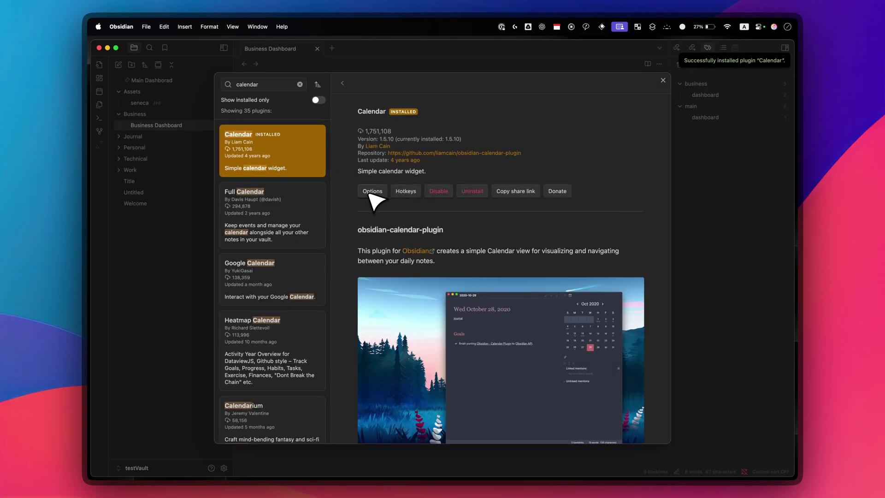
pyautogui.press('Escape')
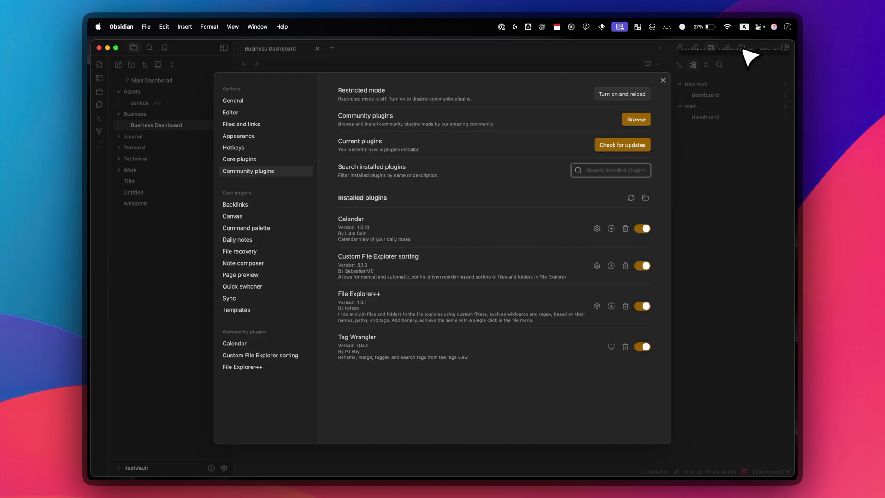
pyautogui.click(663, 80)
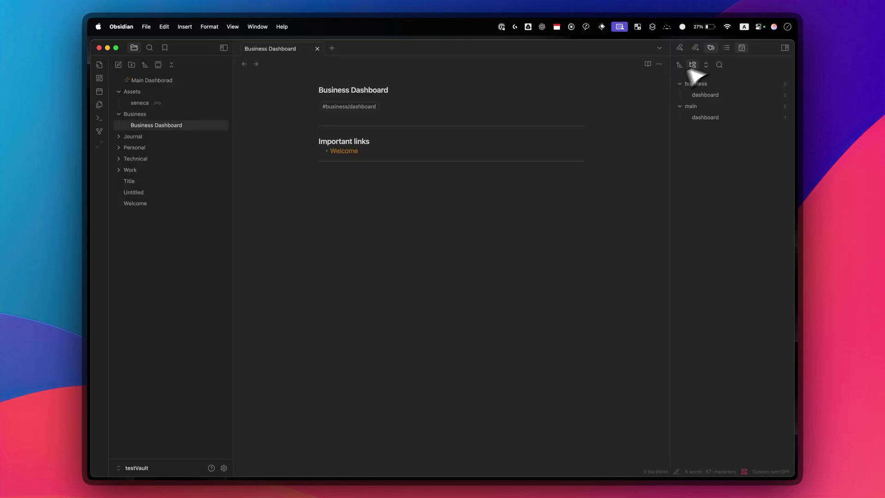
# - Dock the Calendar month view below the Tags pane in the right sidebar
pyautogui.click(742, 48)
pyautogui.moveTo(745, 47); pyautogui.dragTo(717, 379)
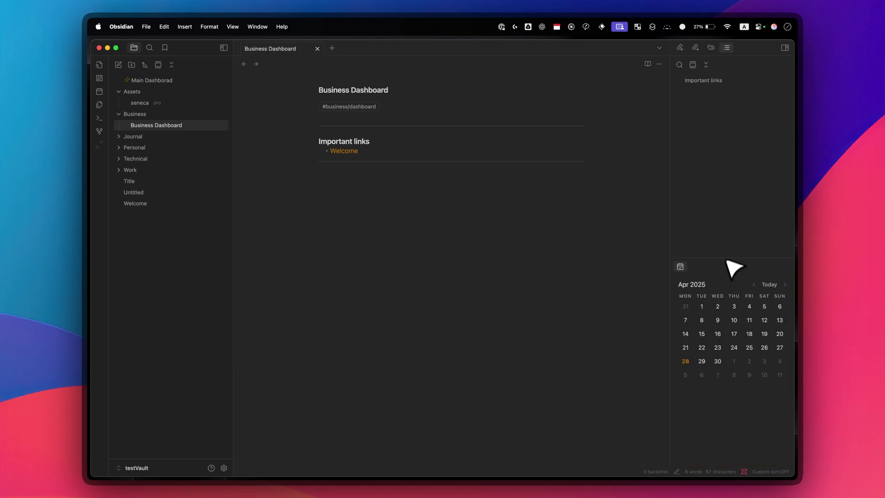
pyautogui.moveTo(727, 259); pyautogui.dragTo(725, 339)
pyautogui.click(711, 47)
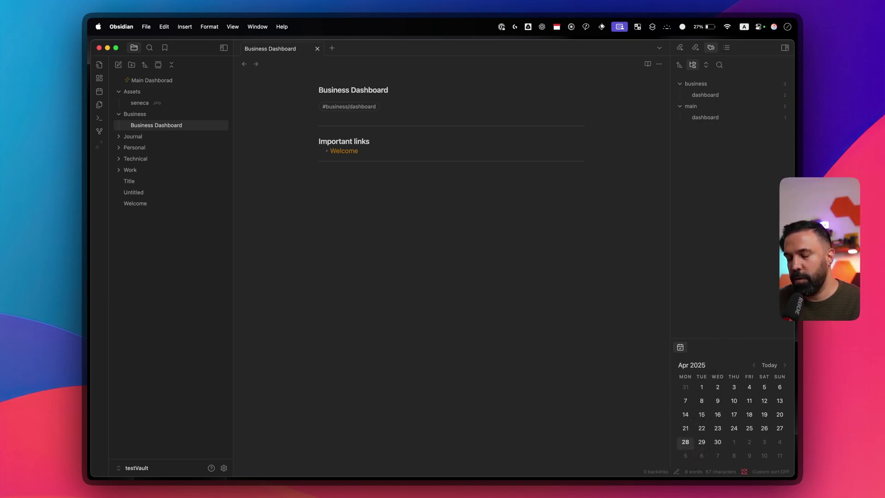
# - Create the 2025-04-28 daily note, move it into Journal, and add #journal/daily plus a --- divider
pyautogui.click(685, 442)
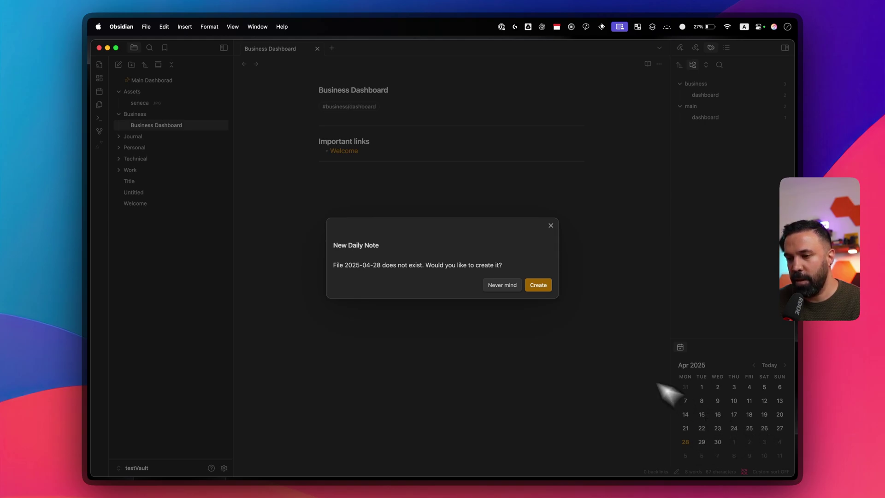
pyautogui.click(547, 287)
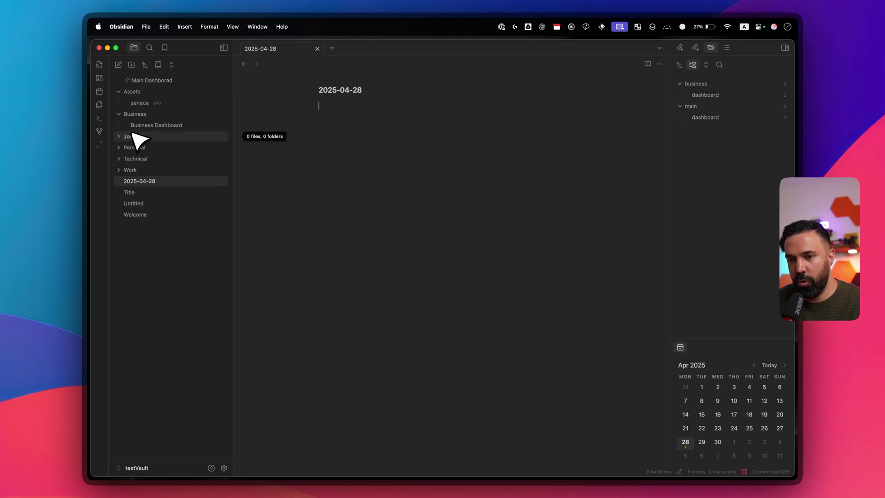
pyautogui.moveTo(155, 180); pyautogui.dragTo(152, 140)
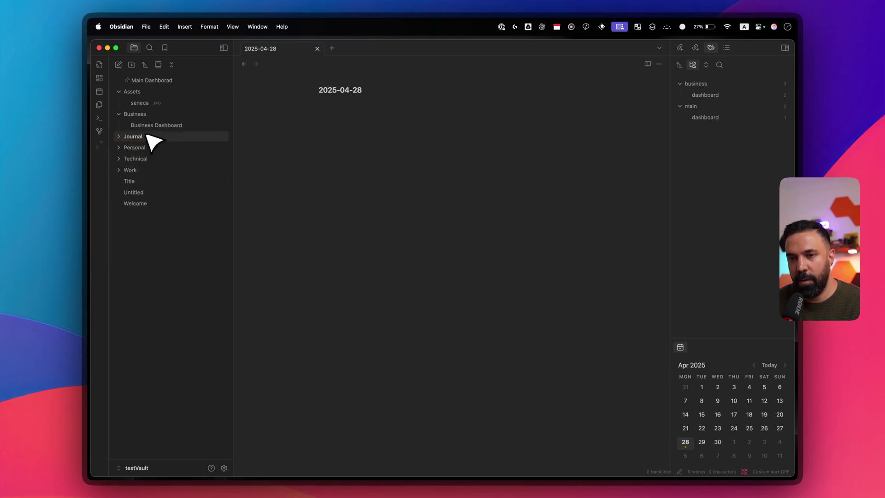
pyautogui.click(382, 115)
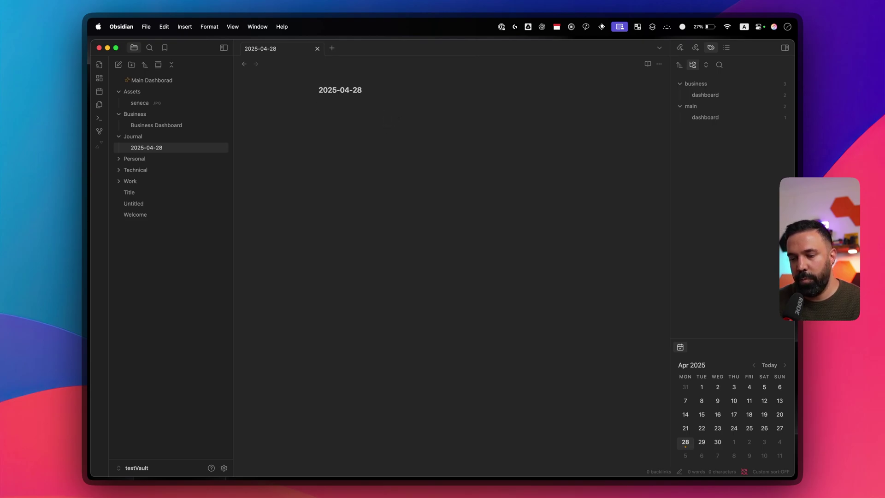
pyautogui.write('#journal/daily')
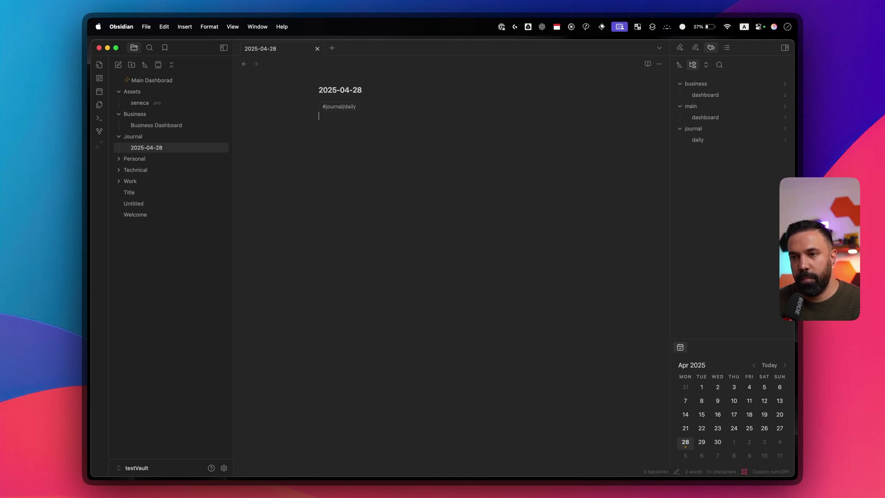
pyautogui.press('BackSpace')
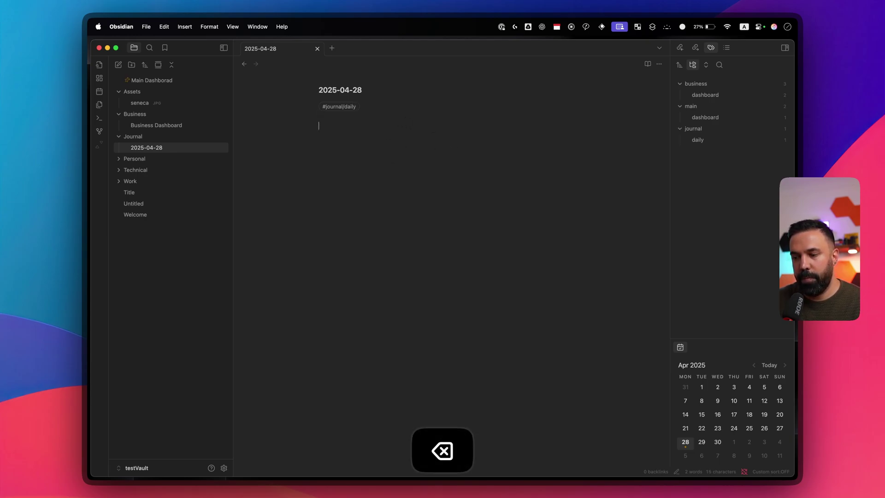
pyautogui.write('---')
pyautogui.press('Return')
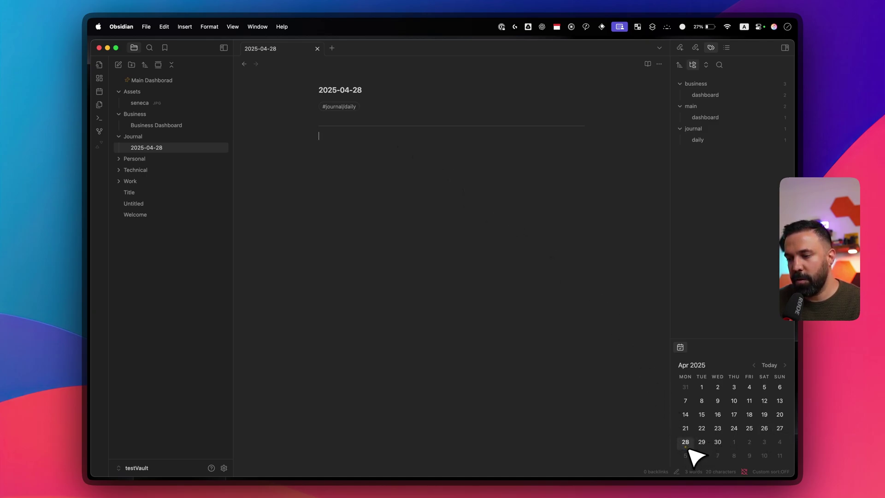
# - Create the 2025-04-27 daily note, then reopen the 2025-04-28 note
pyautogui.click(780, 427)
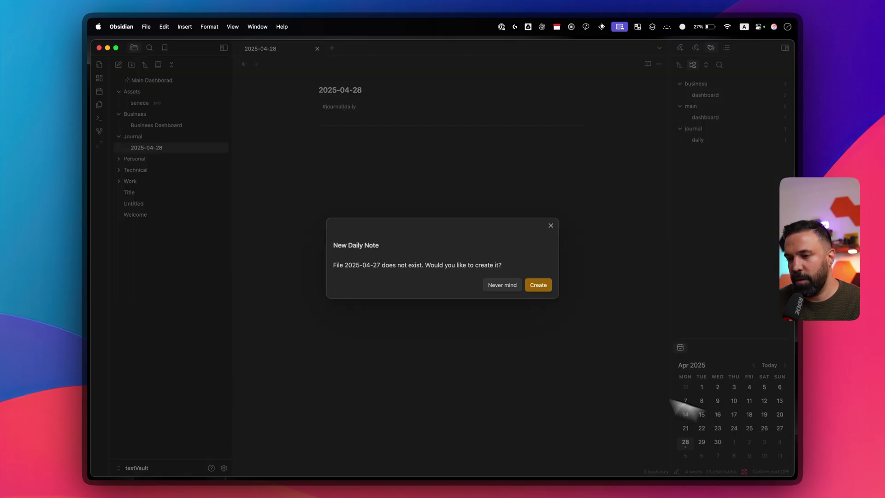
pyautogui.click(538, 286)
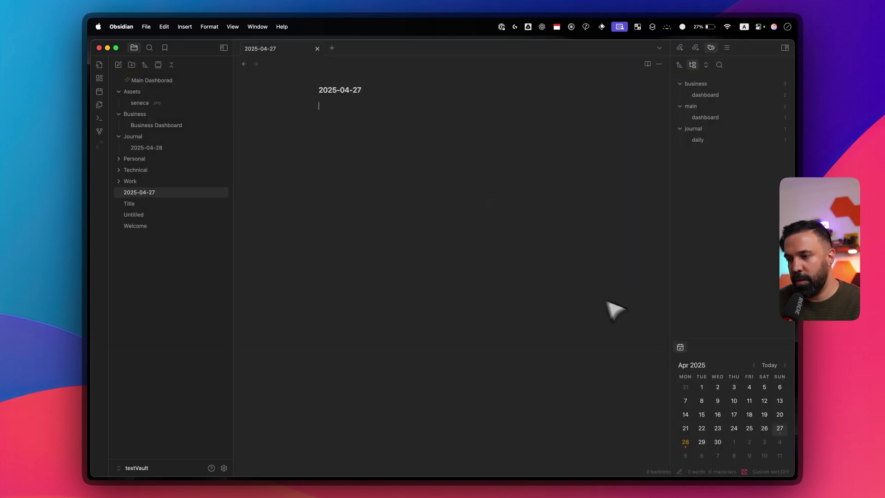
pyautogui.click(685, 442)
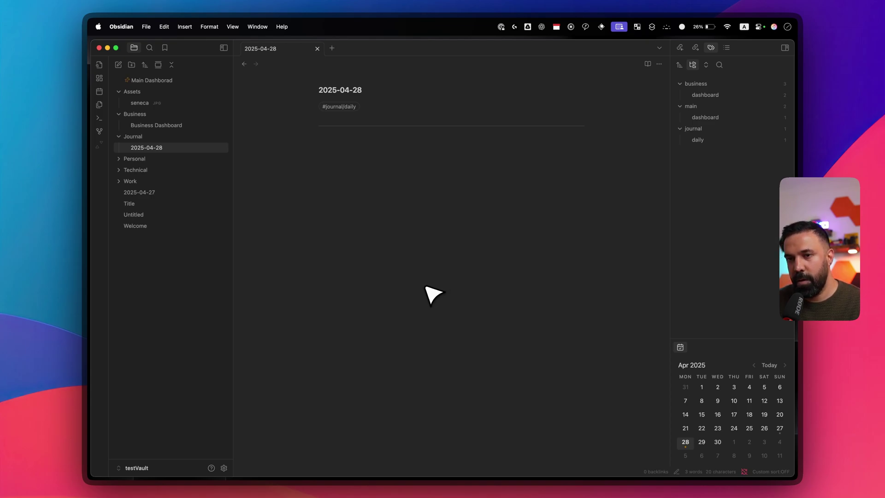
pyautogui.click(150, 48)
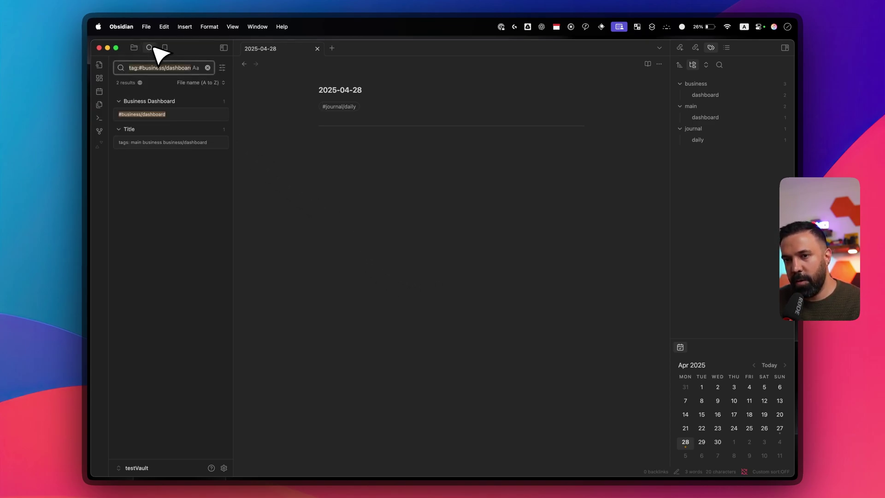
pyautogui.click(134, 47)
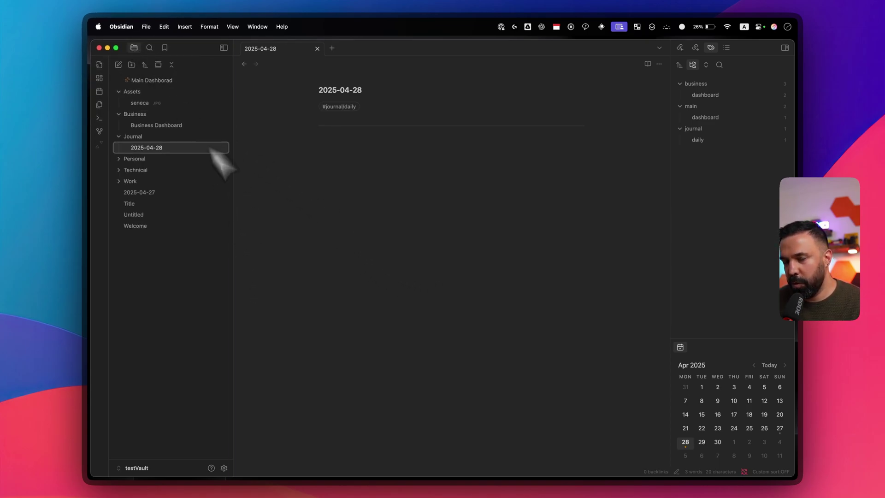
# - Install the Omnisearch plugin (searched as 'omnisea'), skim its readme, and close the plugin browser
pyautogui.click(224, 468)
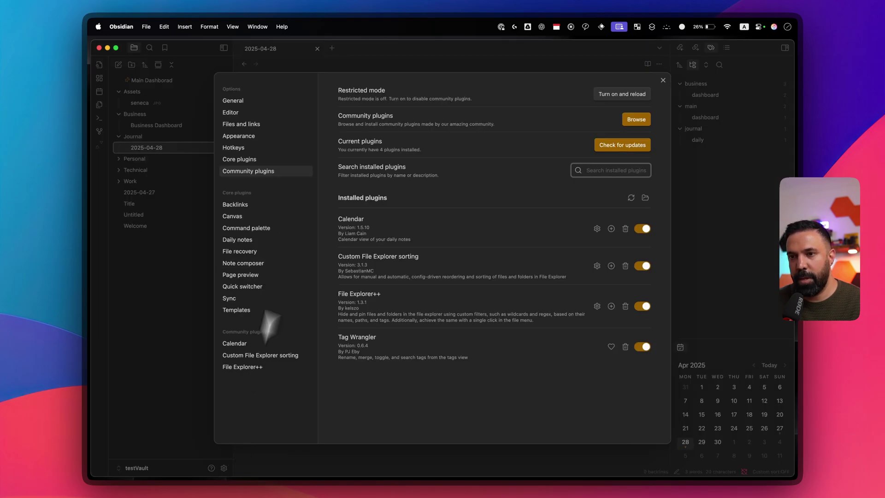
pyautogui.click(644, 120)
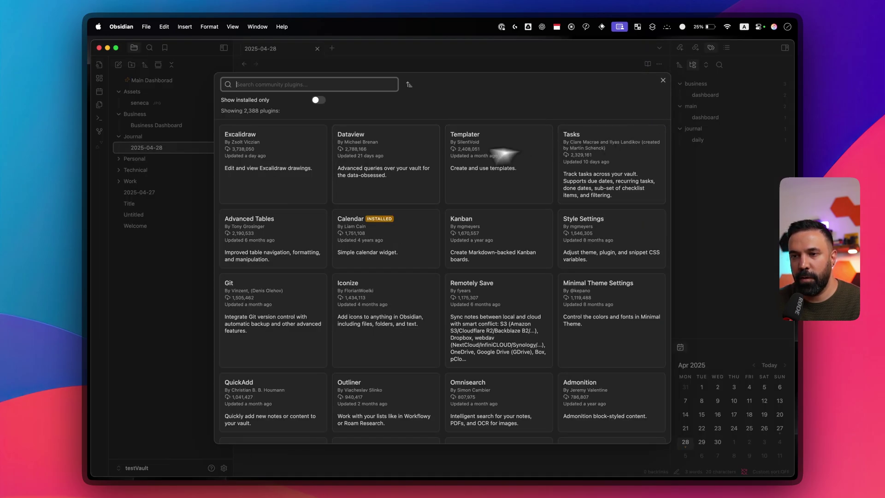
pyautogui.write('omnisearc')
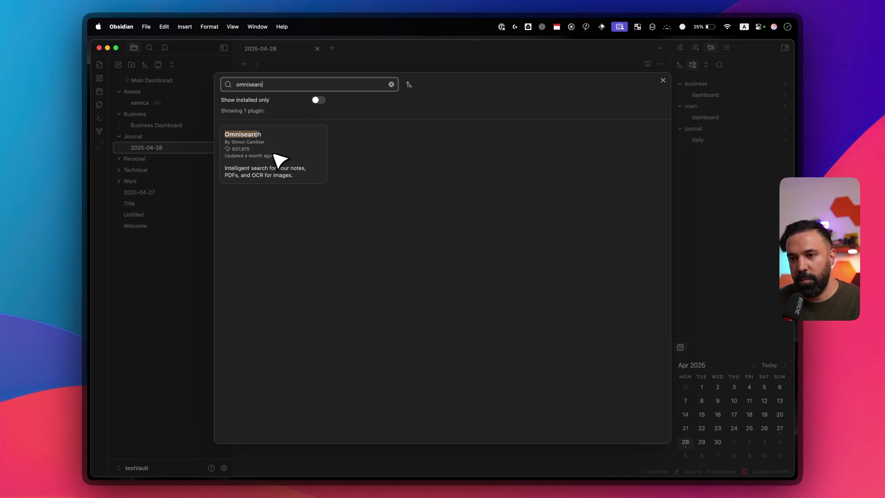
pyautogui.click(275, 158)
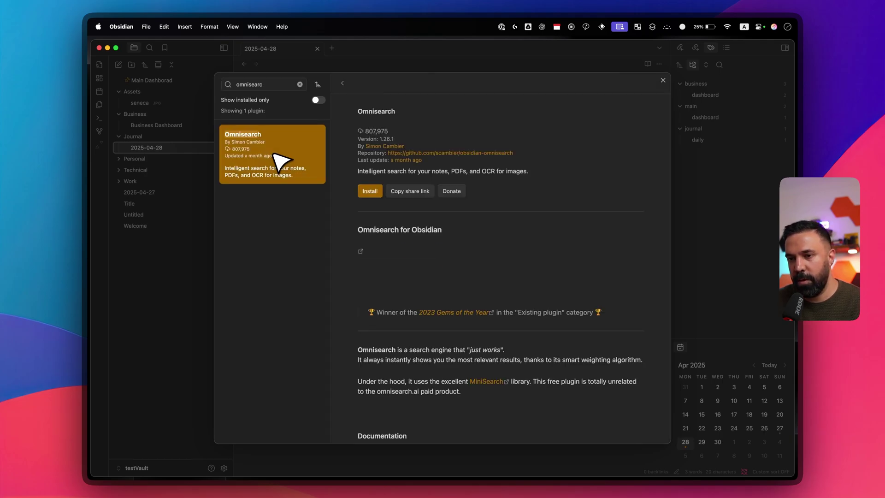
pyautogui.click(371, 191)
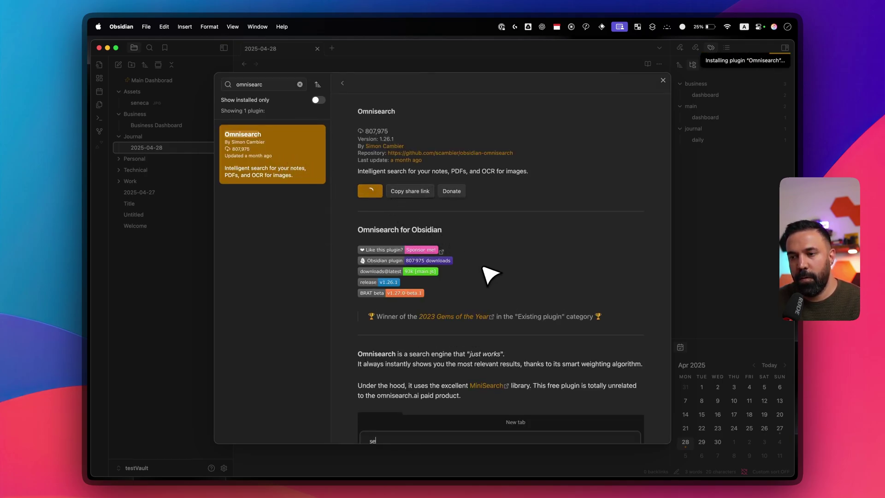
pyautogui.scroll(-1, 488, 275)
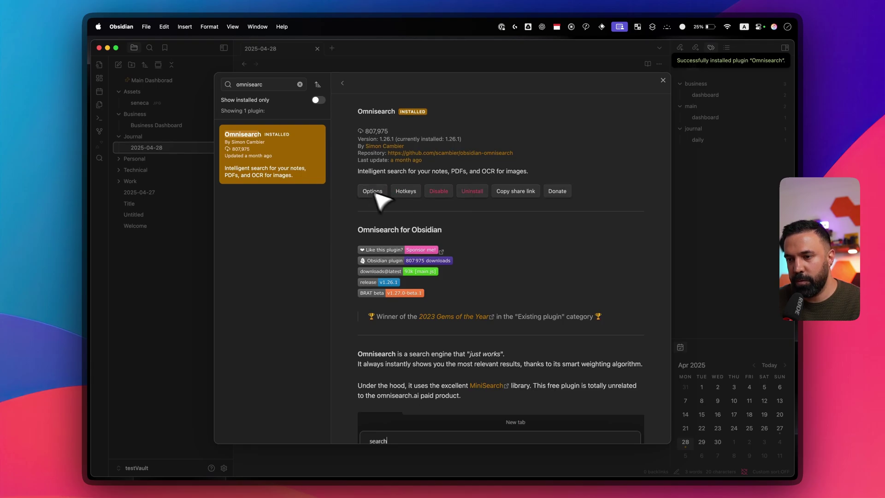
pyautogui.scroll(-15, 474, 282)
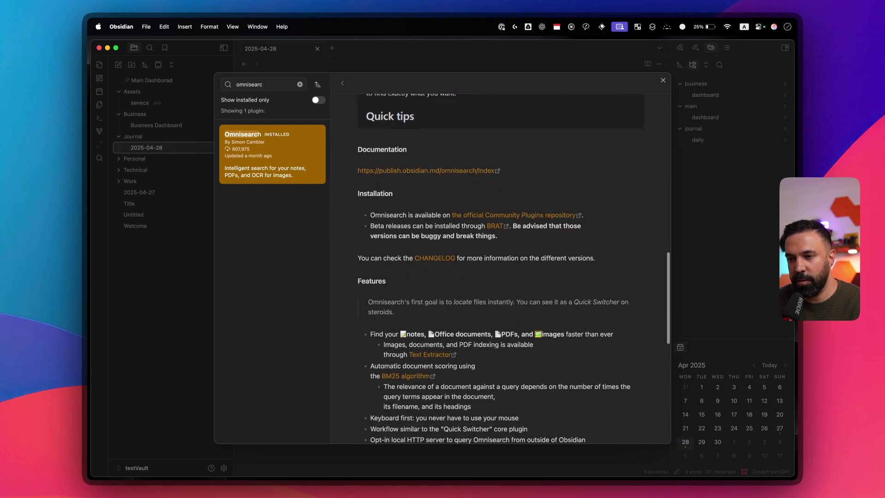
pyautogui.scroll(-10, 470, 279)
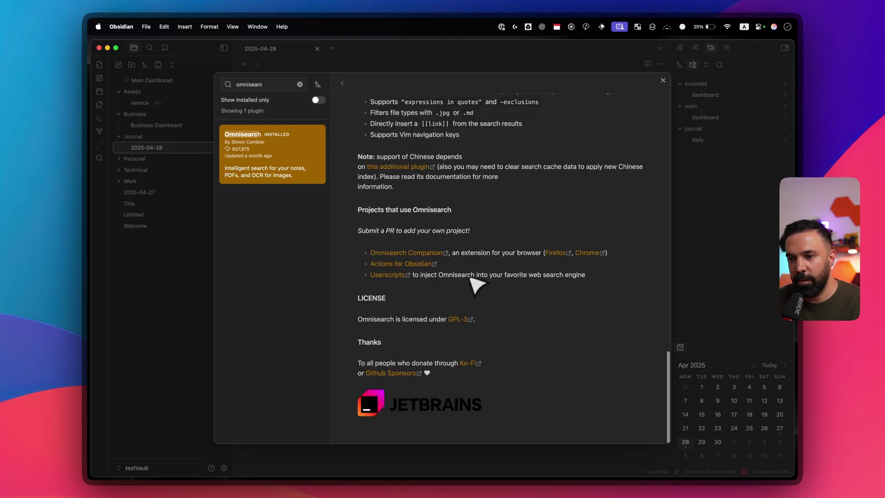
pyautogui.click(663, 80)
# - Install and enable the Commander community plugin
pyautogui.click(663, 81)
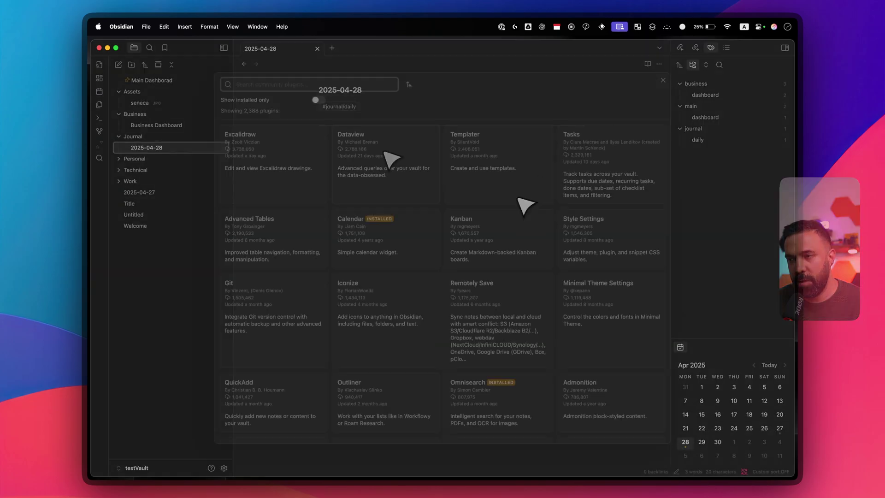
pyautogui.write('dommander')
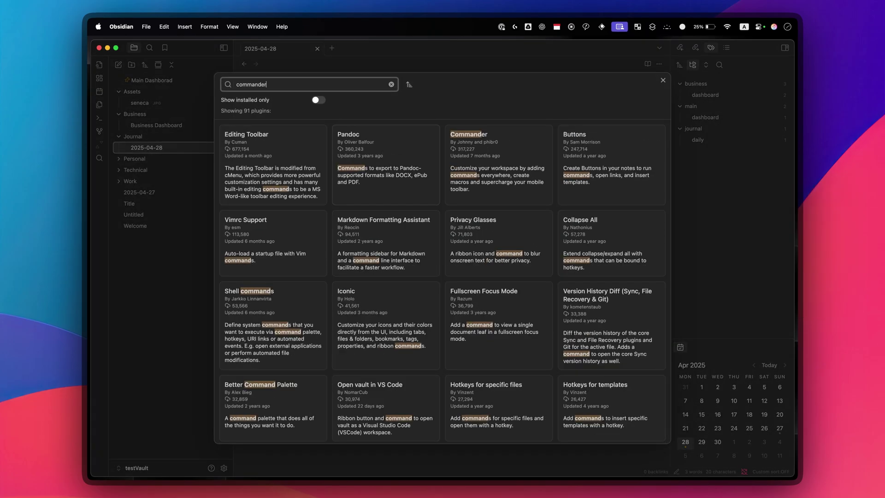
pyautogui.click(270, 159)
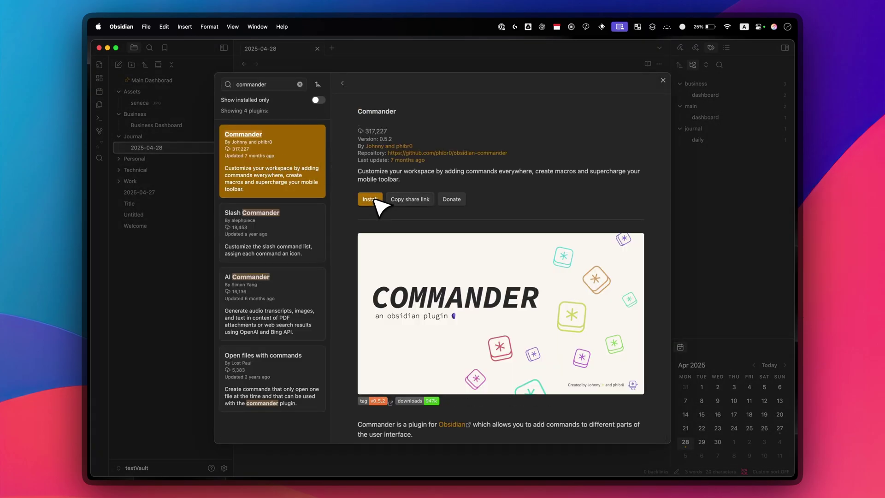
pyautogui.click(371, 199)
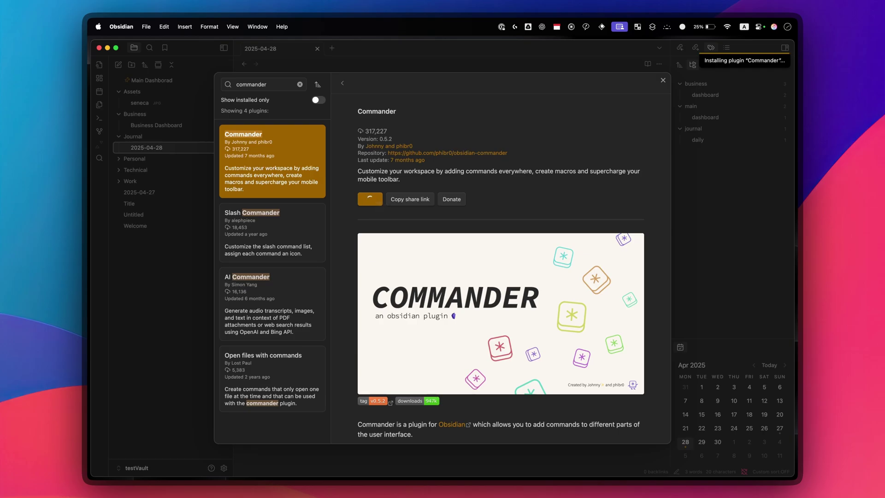
pyautogui.click(371, 199)
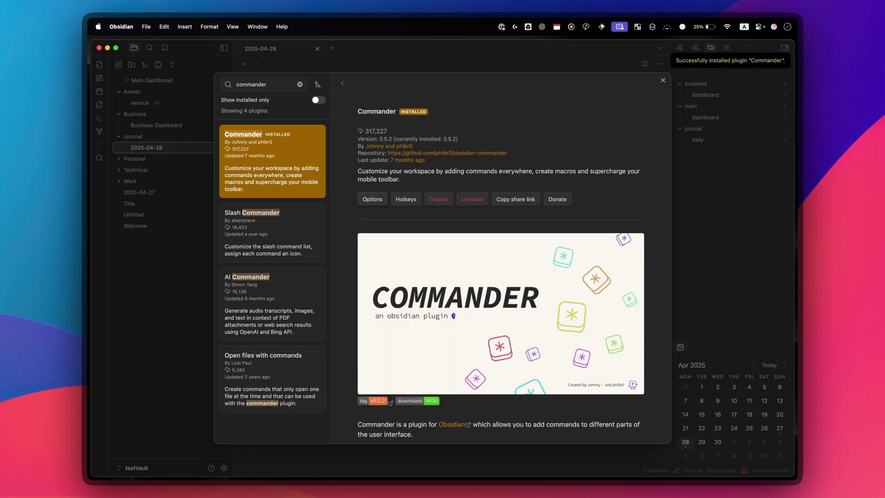
# - Add an Omnisearch: Vault search tab-bar command with the A Arrow Down icon, then close Settings
pyautogui.click(373, 199)
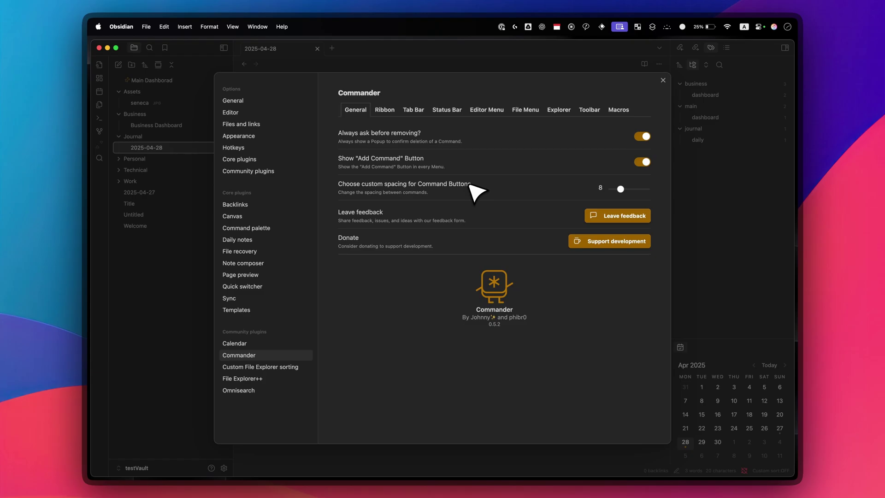
pyautogui.click(415, 110)
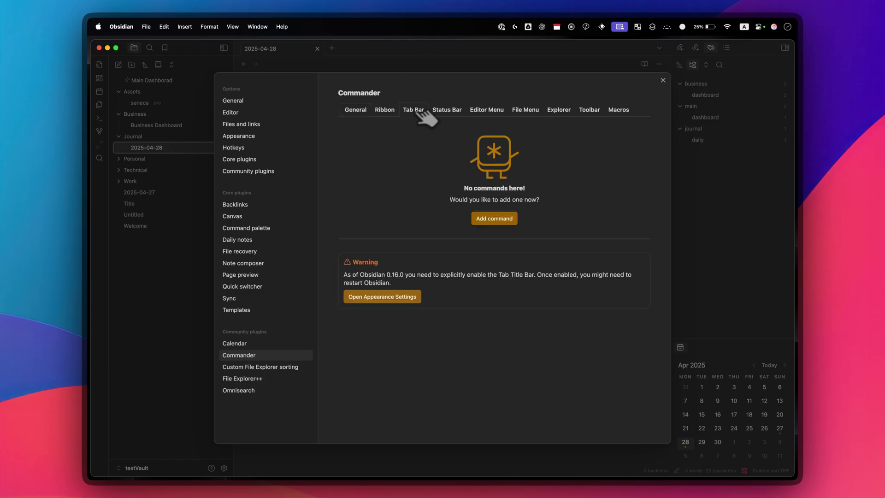
pyautogui.click(498, 218)
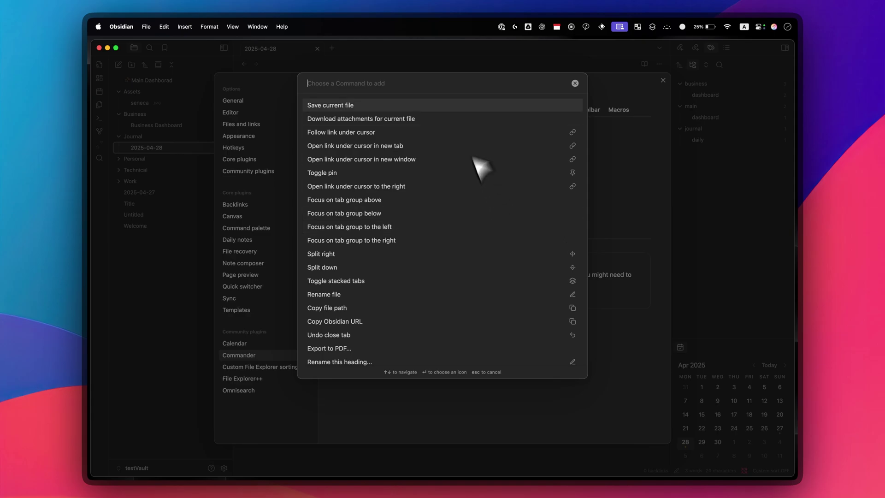
pyautogui.write('omni')
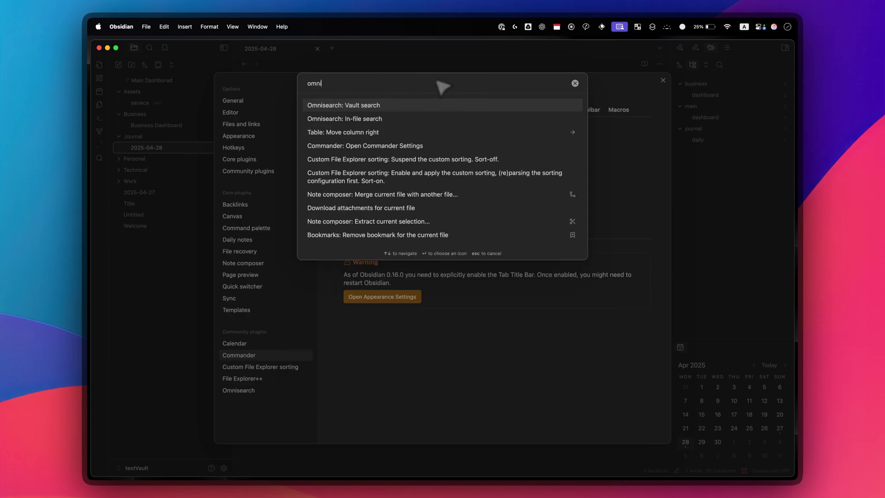
pyautogui.click(381, 107)
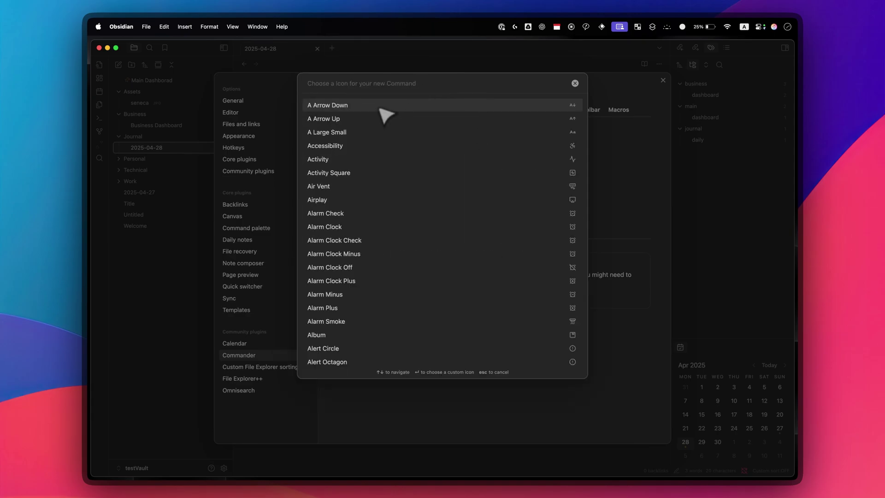
pyautogui.click(385, 110)
pyautogui.click(657, 107)
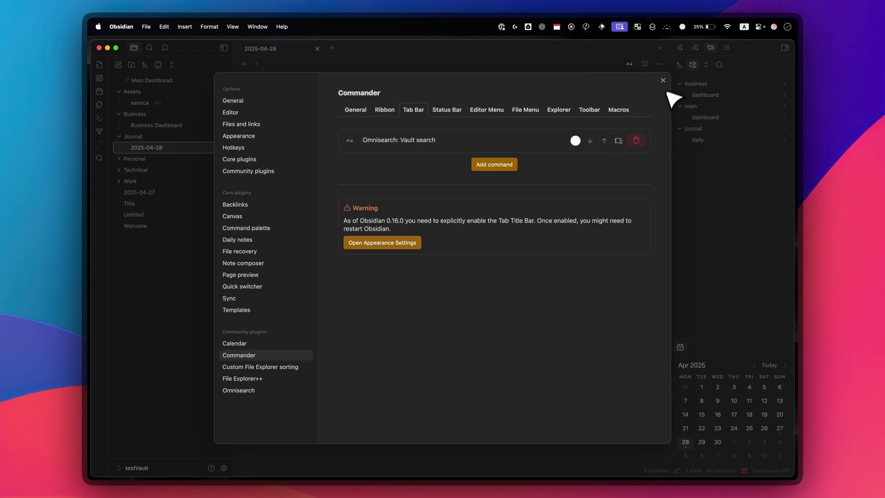
pyautogui.click(664, 80)
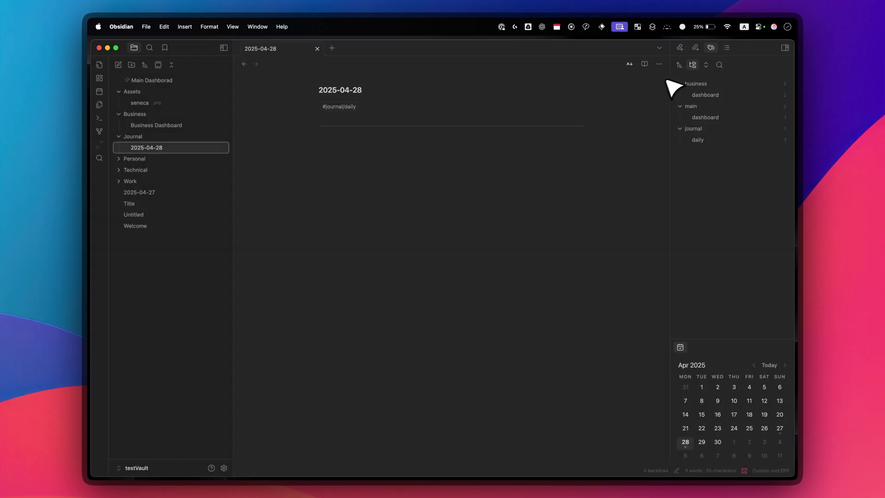
pyautogui.click(631, 64)
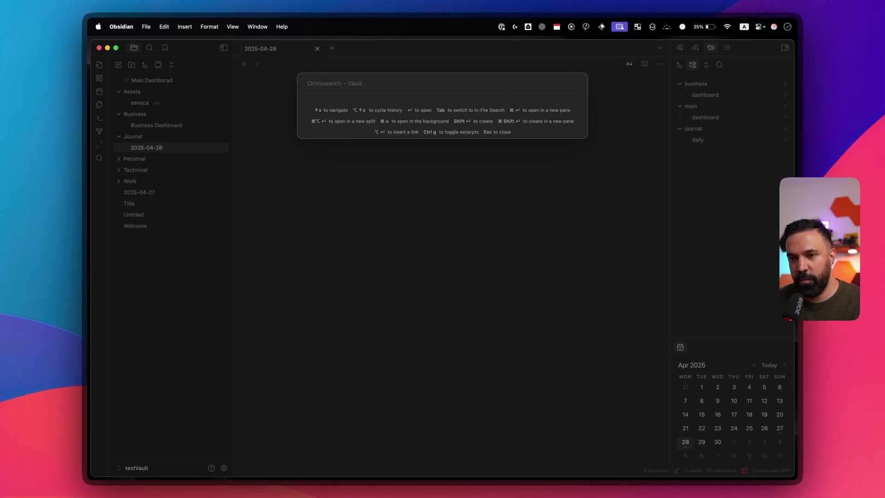
pyautogui.write('busine')
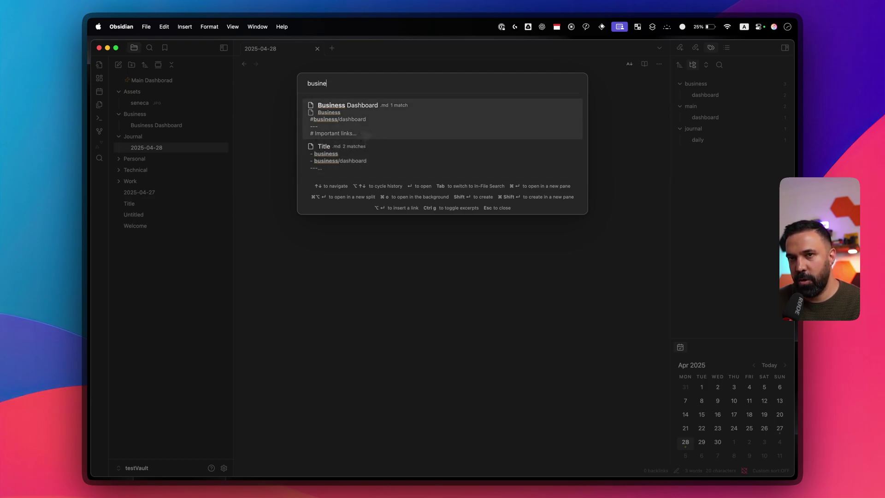
pyautogui.click(661, 172)
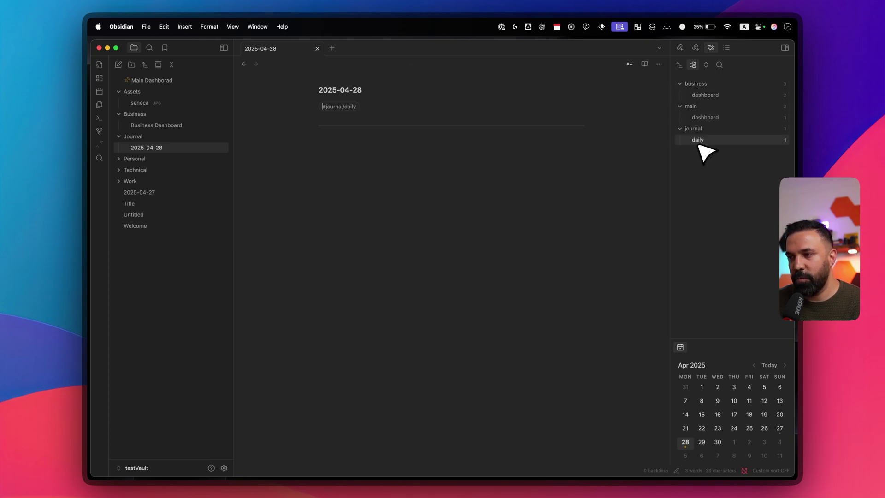
# - Search notes tagged business/dashboard, open the Title note from the results, and clear the query
pyautogui.click(720, 66)
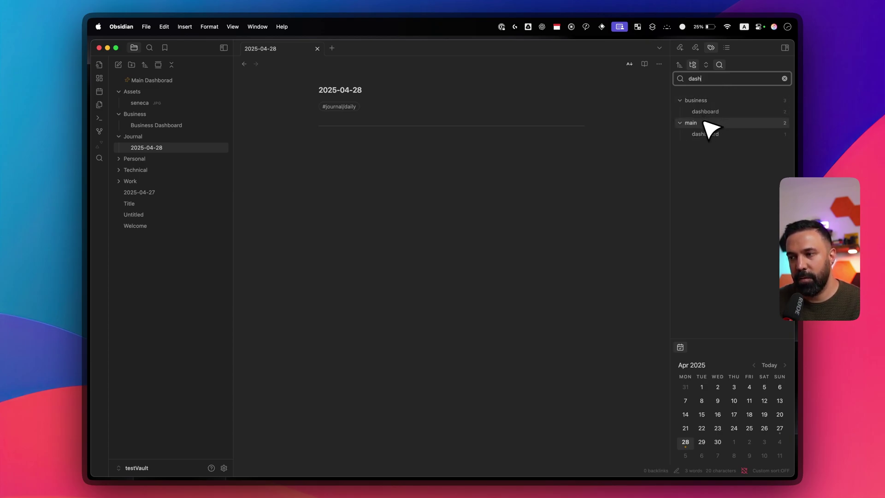
pyautogui.click(709, 114)
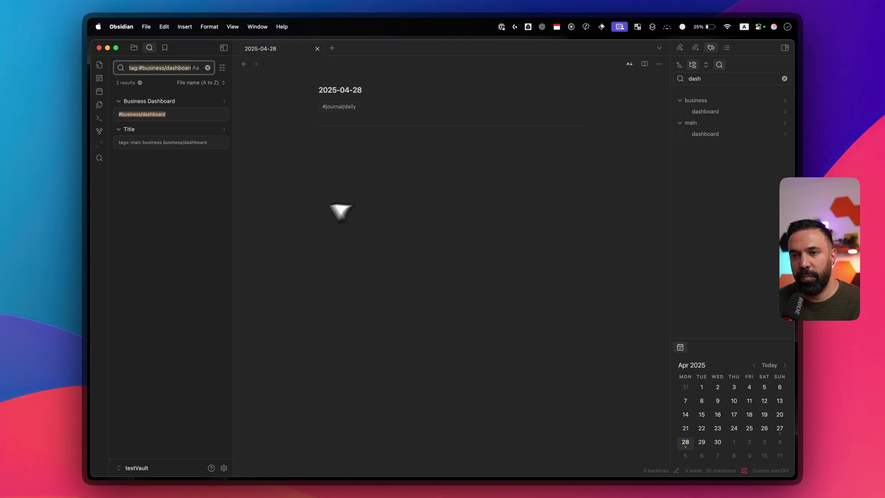
pyautogui.click(154, 115)
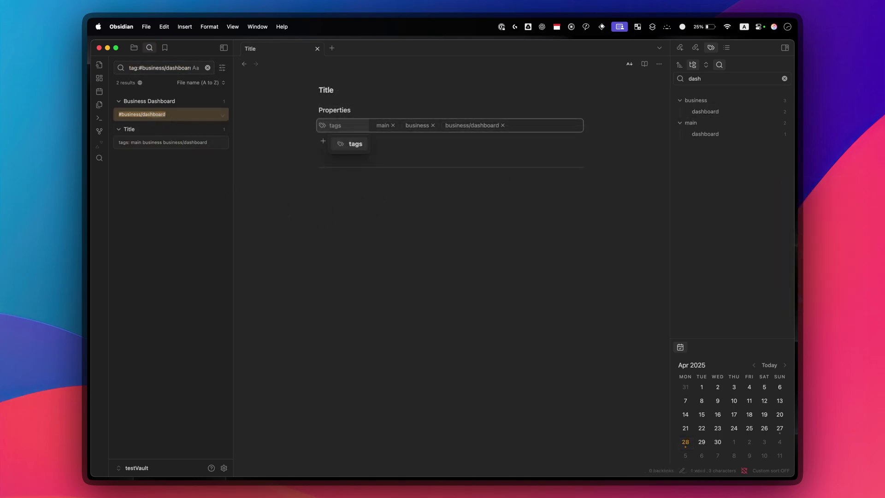
pyautogui.click(152, 114)
pyautogui.click(155, 142)
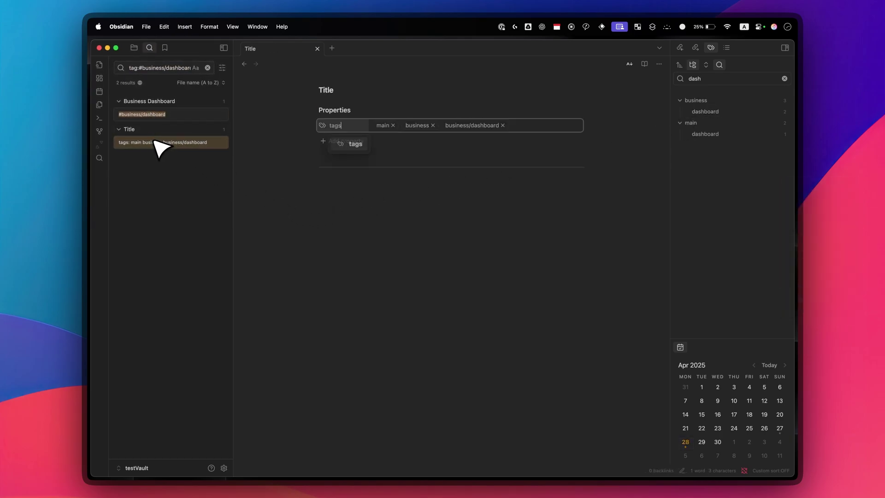
pyautogui.press('super+shift+f')
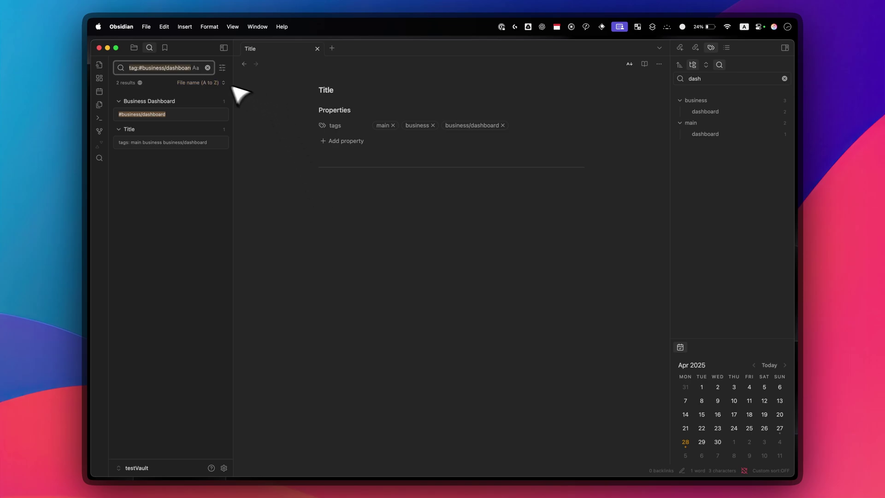
pyautogui.click(208, 68)
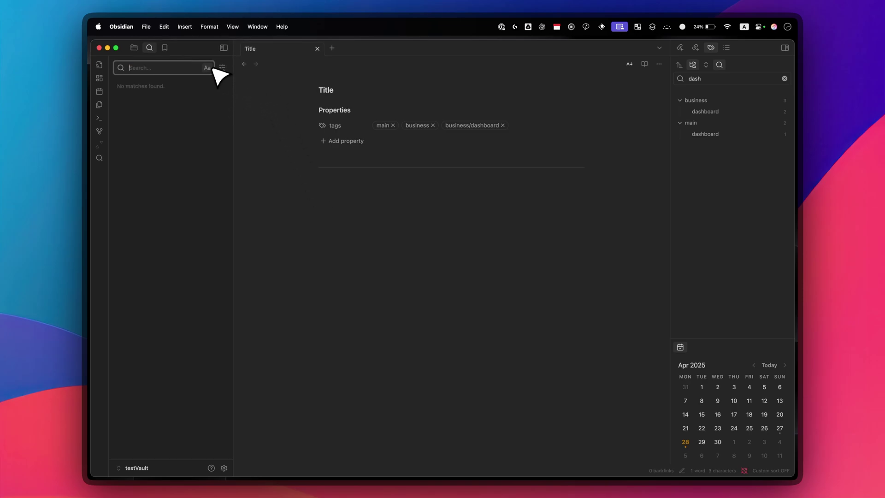
# - Search within the Journal folder, giving path:"Journal/" with the single 2025-04-28 result
pyautogui.click(134, 48)
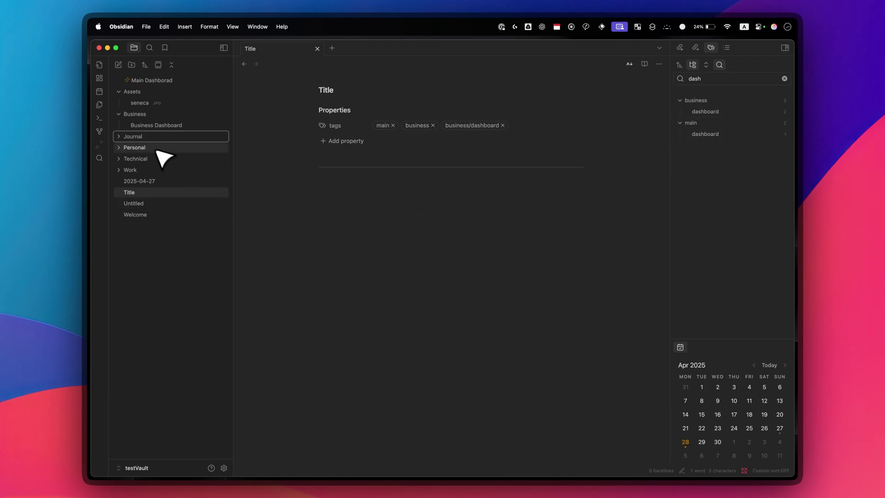
pyautogui.rightClick(144, 136)
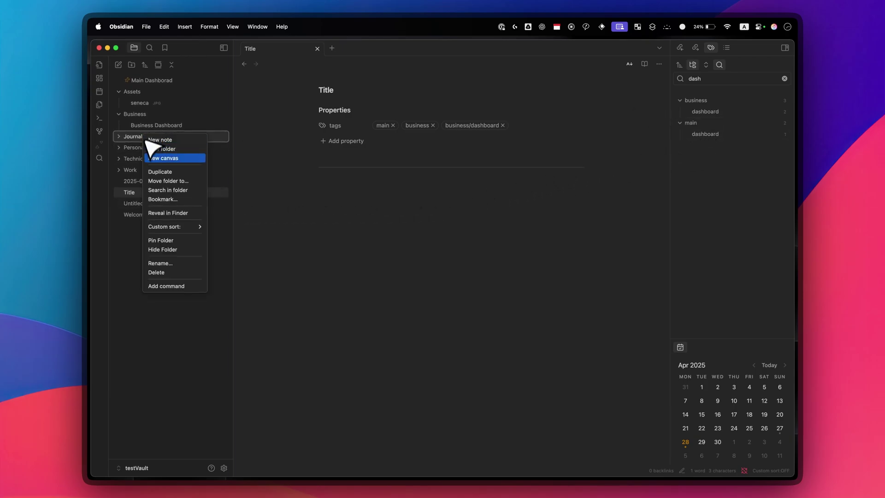
pyautogui.click(174, 190)
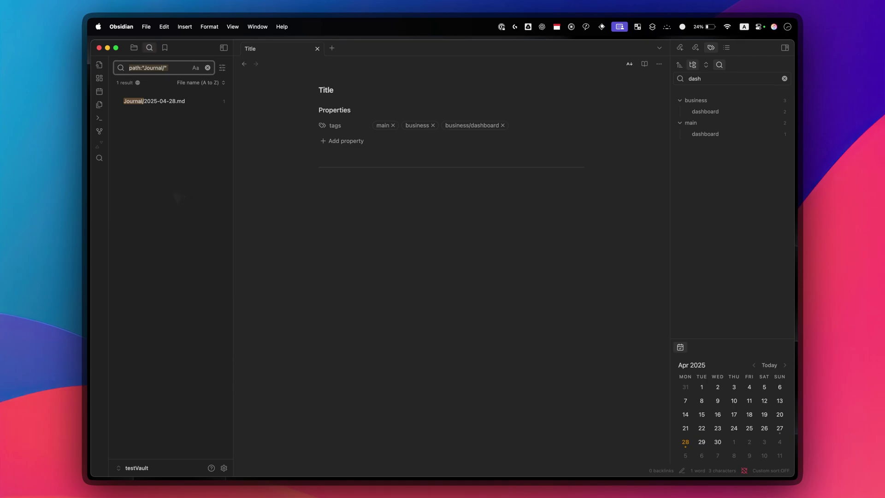
pyautogui.click(180, 72)
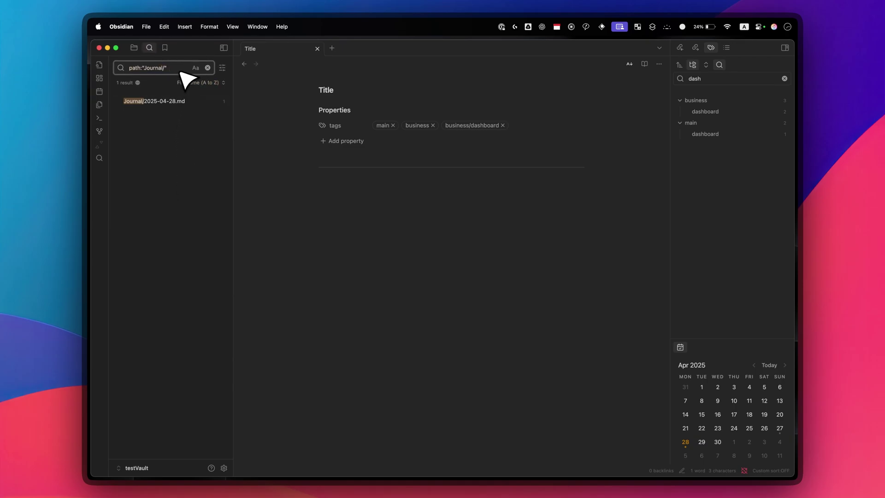
# - Switch the left sidebar back to the File Explorer with Super+Shift+E
pyautogui.press('super+shift+e')
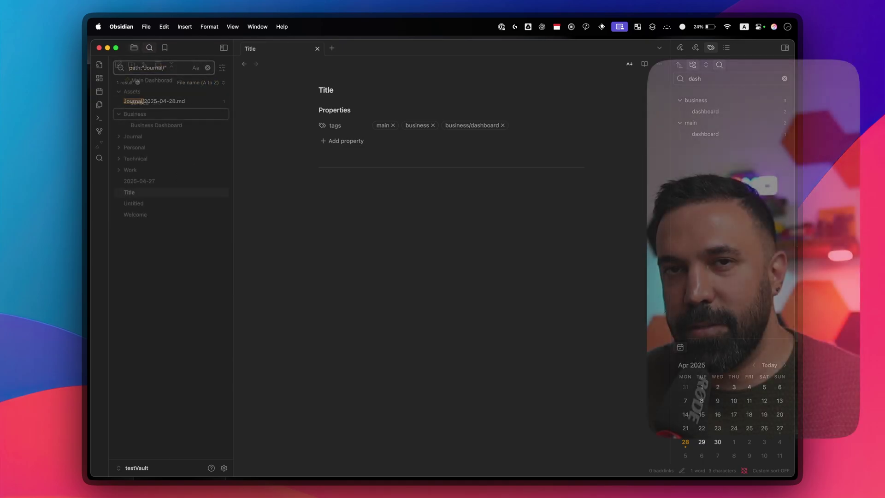